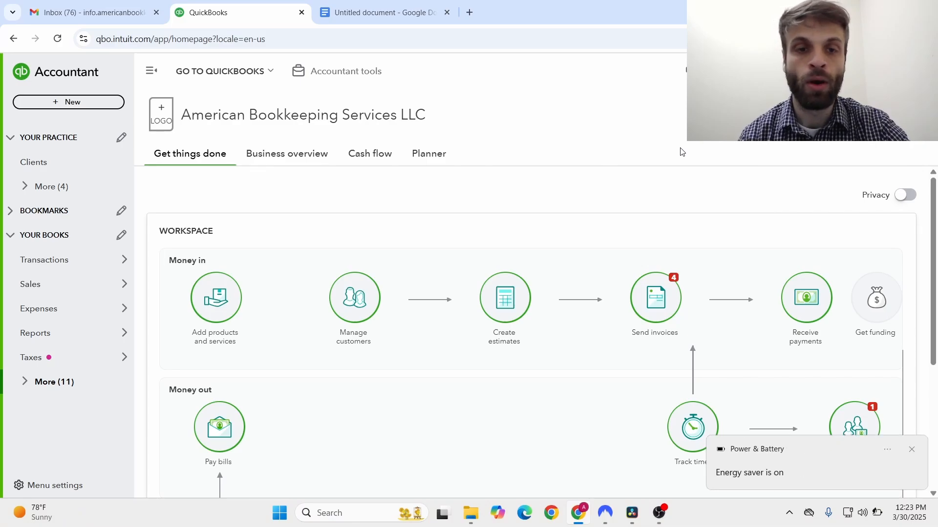
- Dismiss the energy-saver notice and expand More in the sidebar to reveal Projects
click(911, 450)
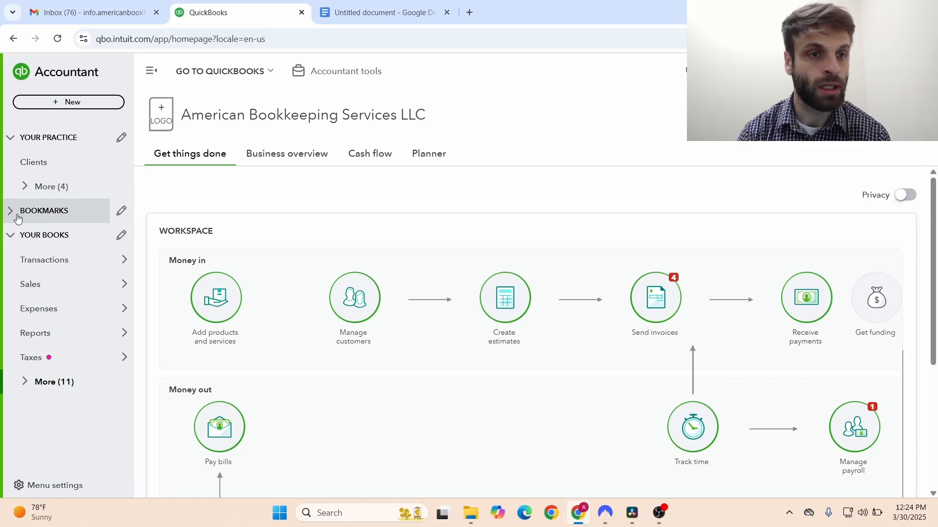
mouse_move(24, 337)
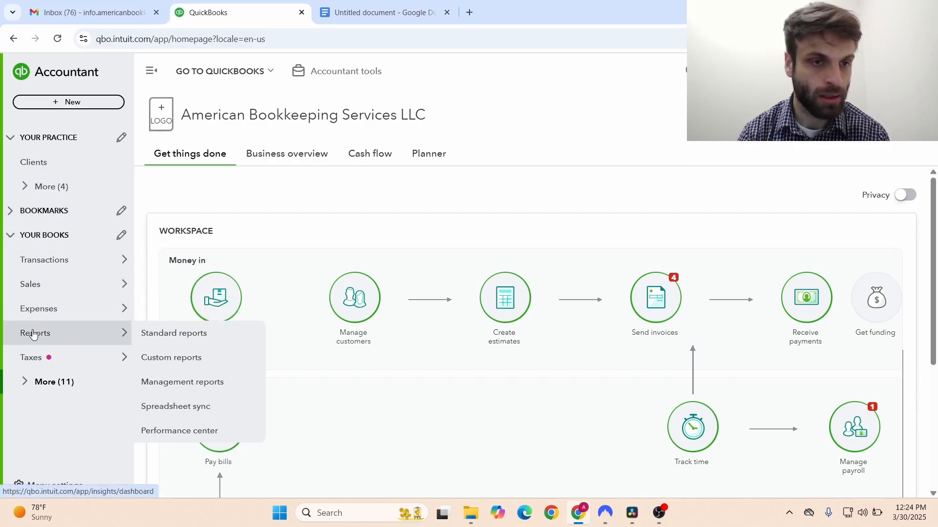
click(26, 383)
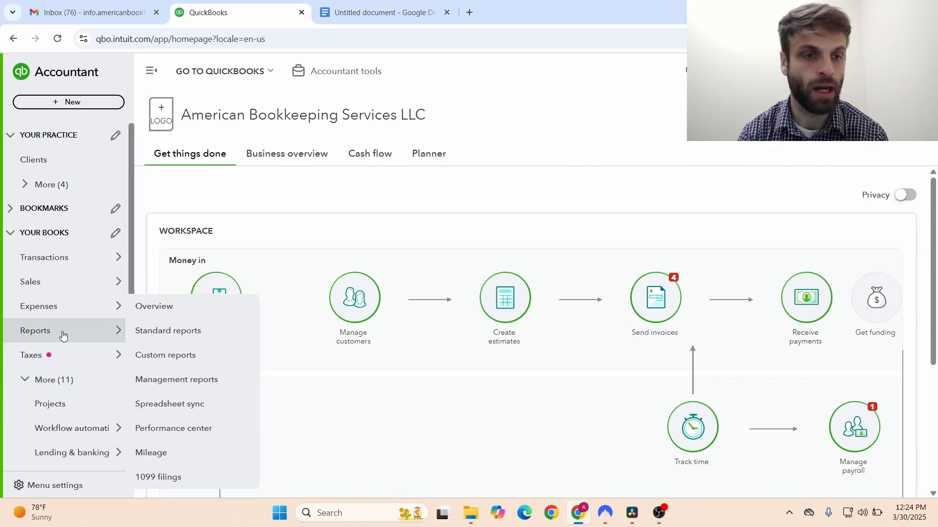
- Go to the Projects list and start a blank new project
click(76, 409)
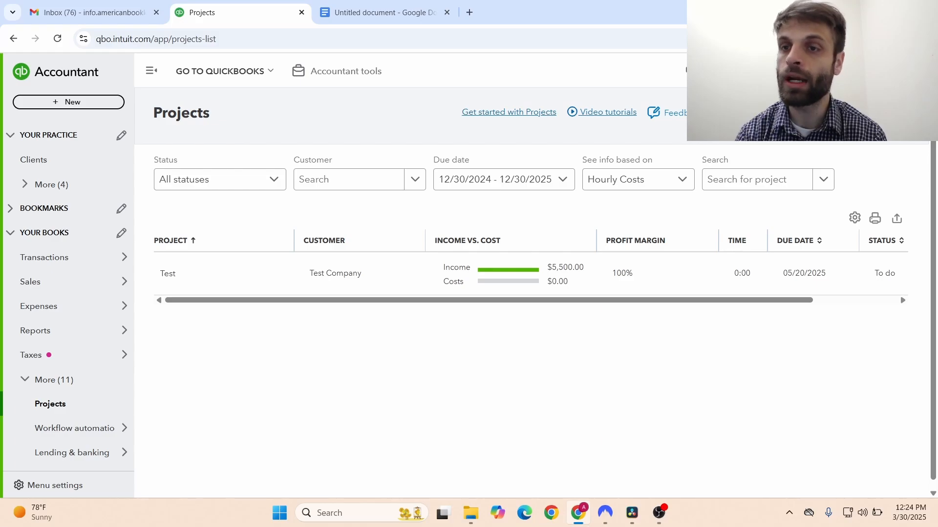
click(867, 112)
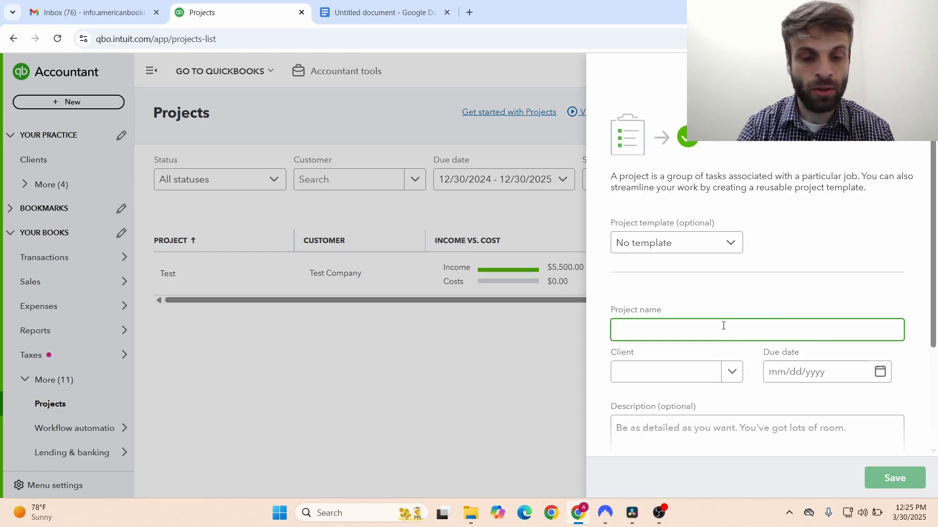
- Name the project 'Retaining Wall Installation'
text(Test Project 1)
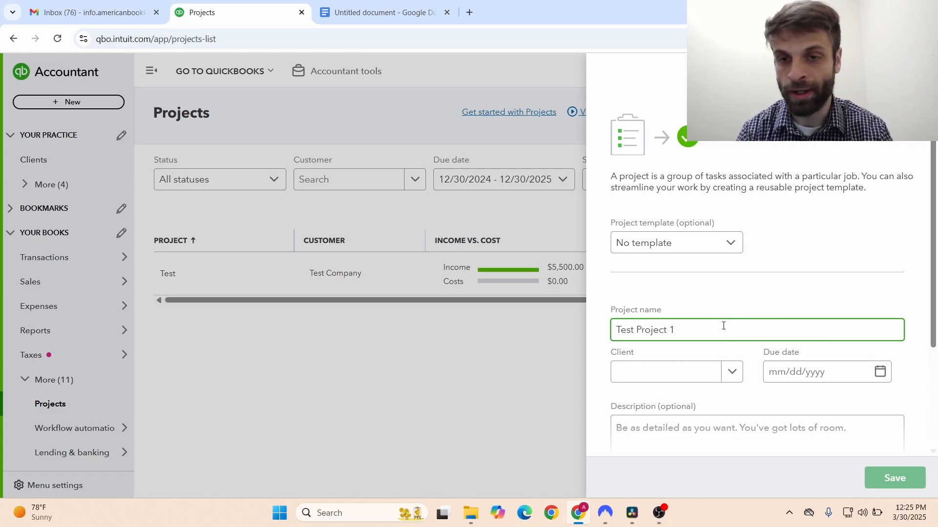
drag(723, 326, 596, 328)
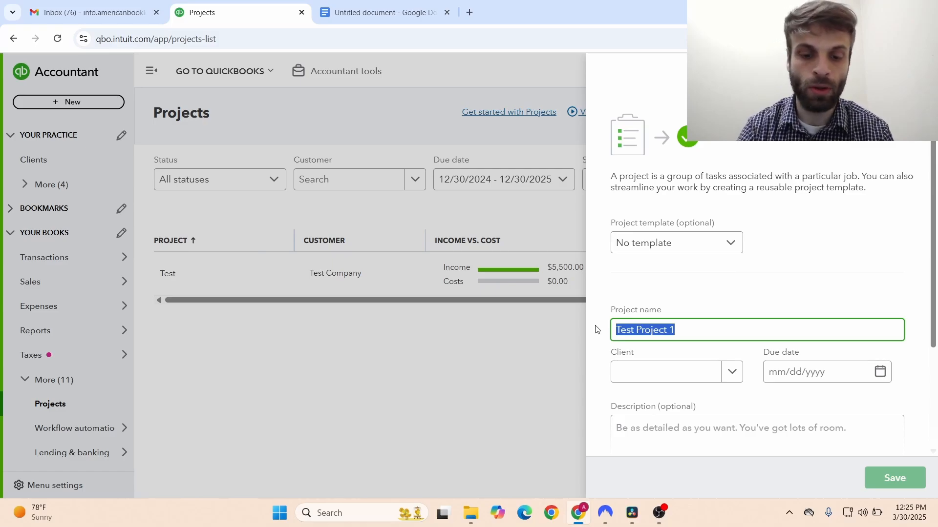
text(Retain)
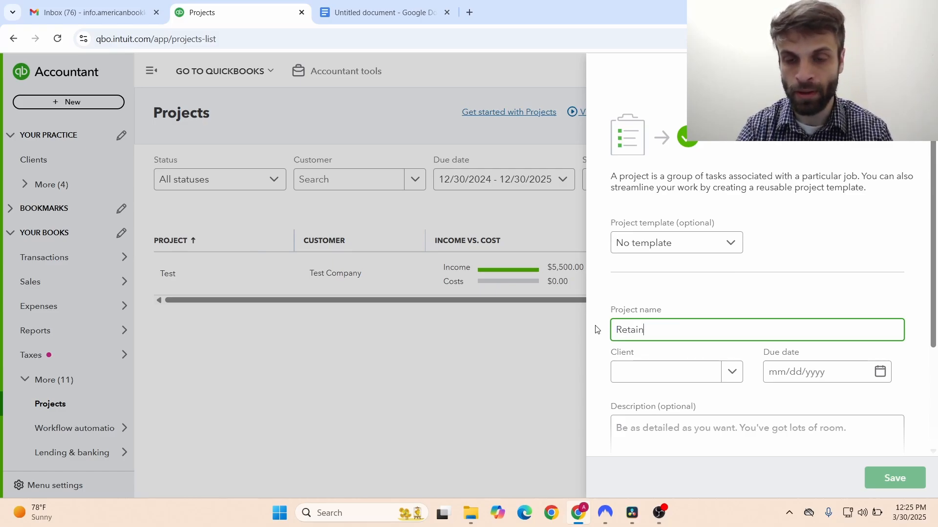
text(g Wal)
key(BackSpace)
key(BackSpace)
key(BackSpace)
key(BackSpace)
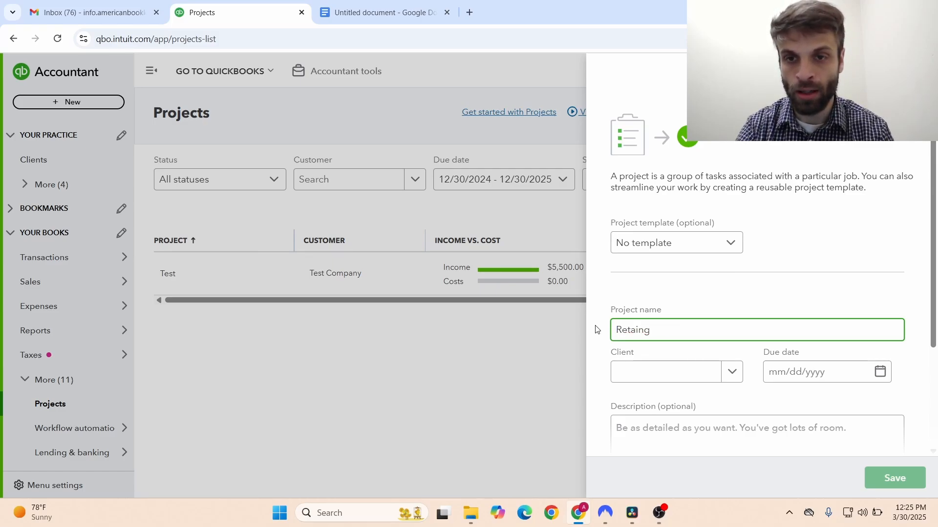
key(BackSpace)
key(BackSpace)
key(BackSpace)
text(in)
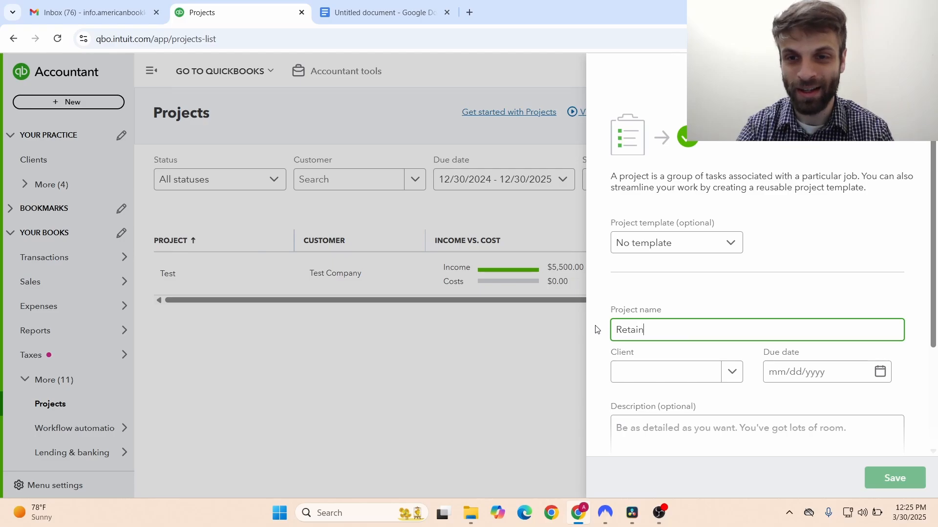
text(ing Wall )
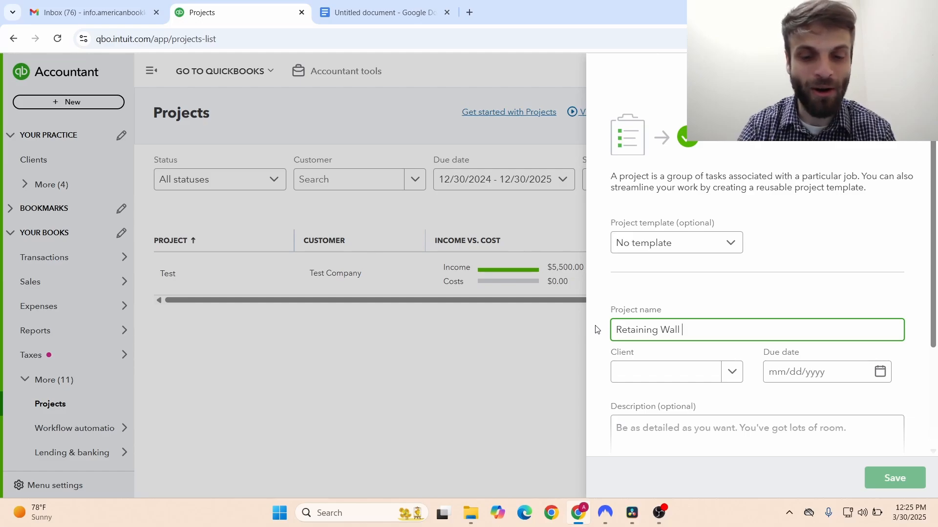
text(Installation)
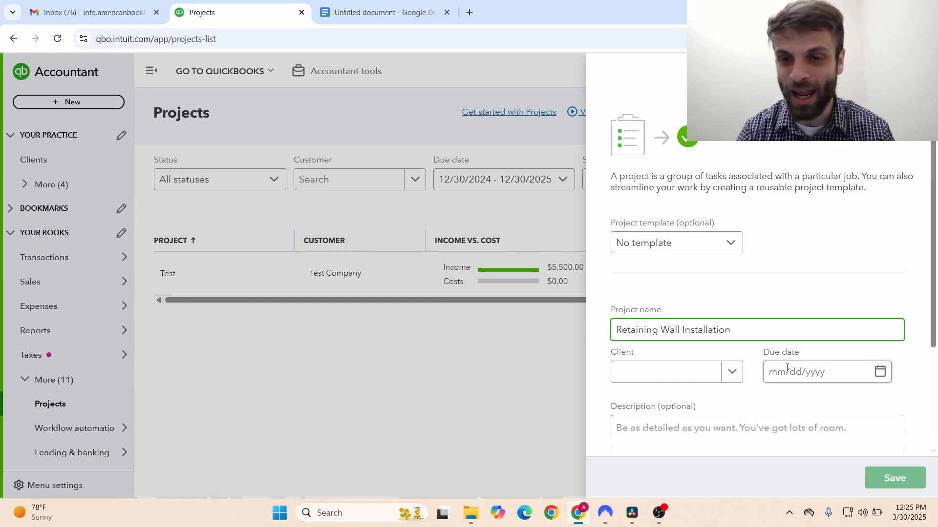
- Assign client Test Company and set the due date to 04/30/2025
click(733, 374)
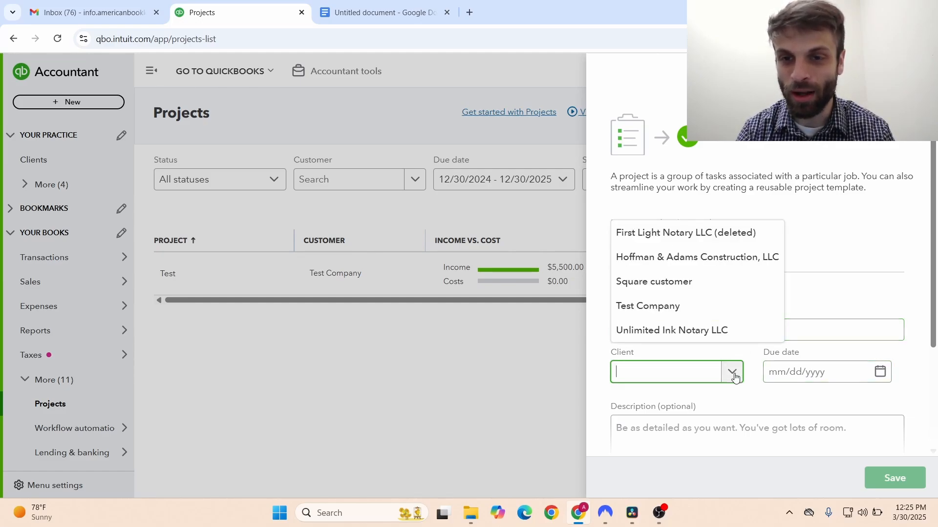
click(734, 376)
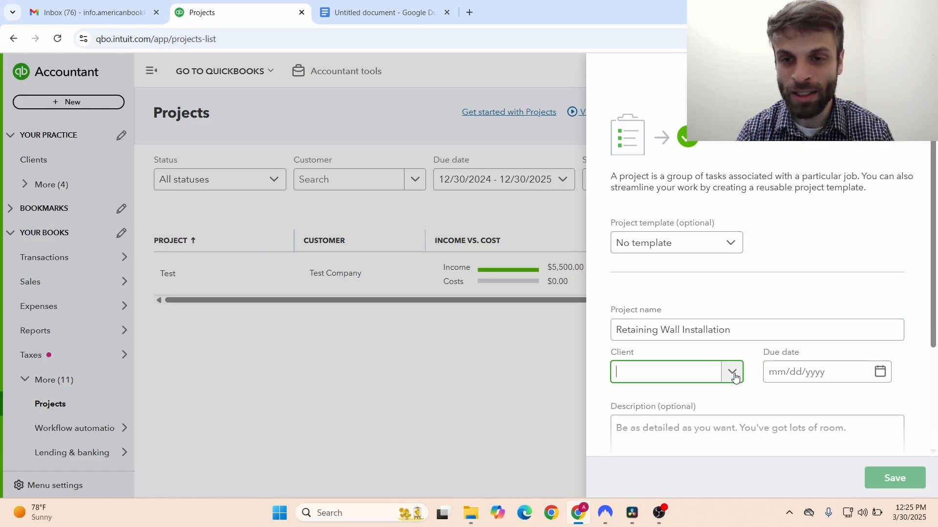
click(734, 376)
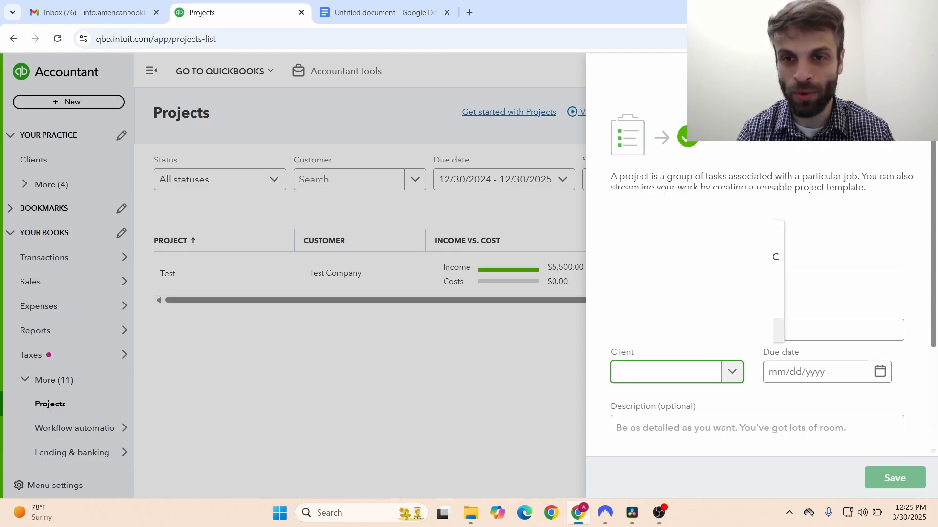
scroll(762, 320, down, 2)
click(762, 319)
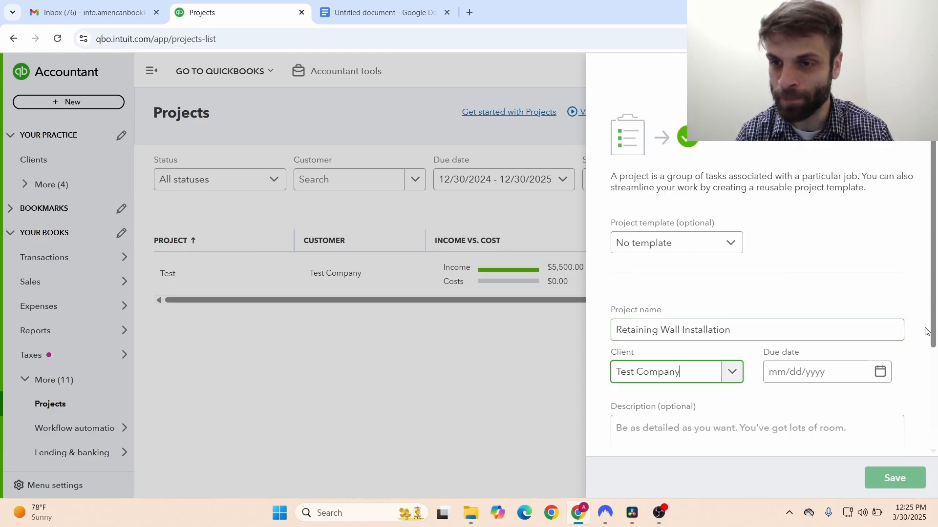
drag(930, 331, 916, 387)
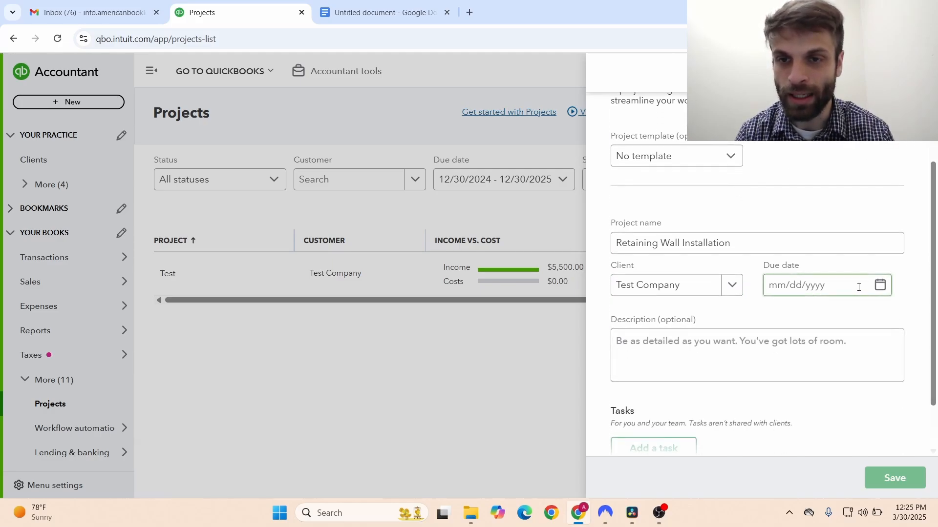
click(885, 292)
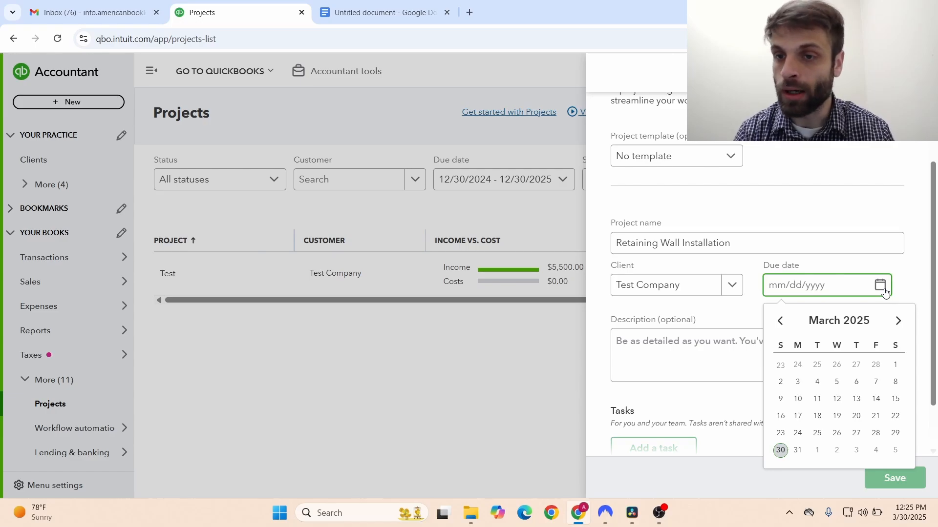
click(900, 323)
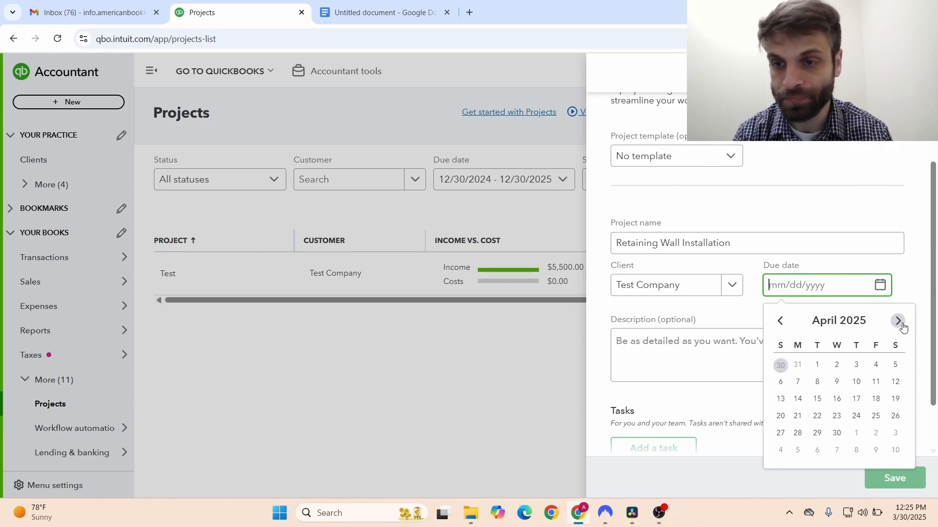
click(837, 433)
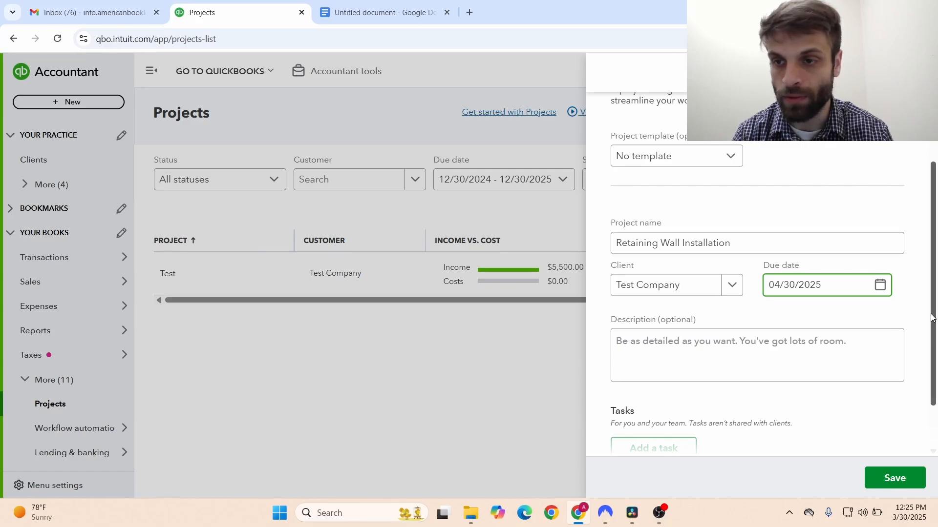
scroll(923, 362, down, 1)
- Enter the description 'Add retaining wall to Test Company property #1'
click(883, 314)
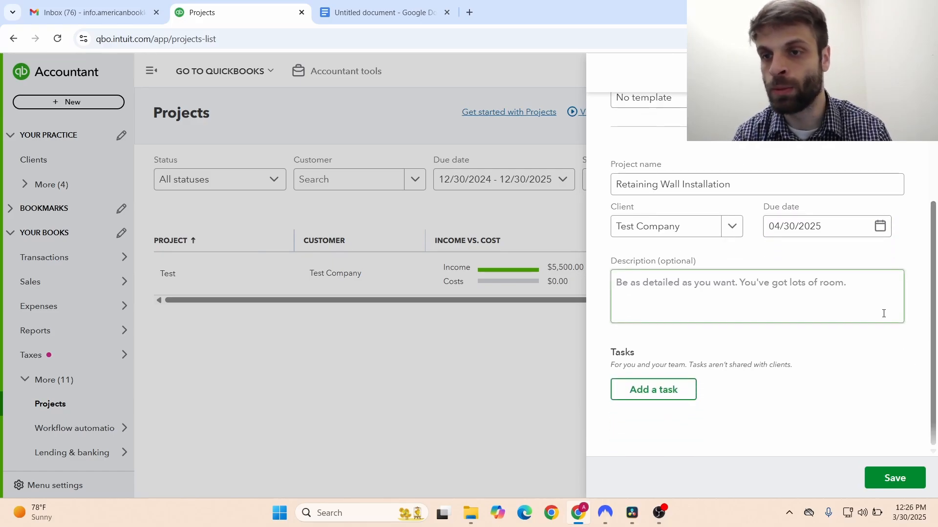
click(823, 282)
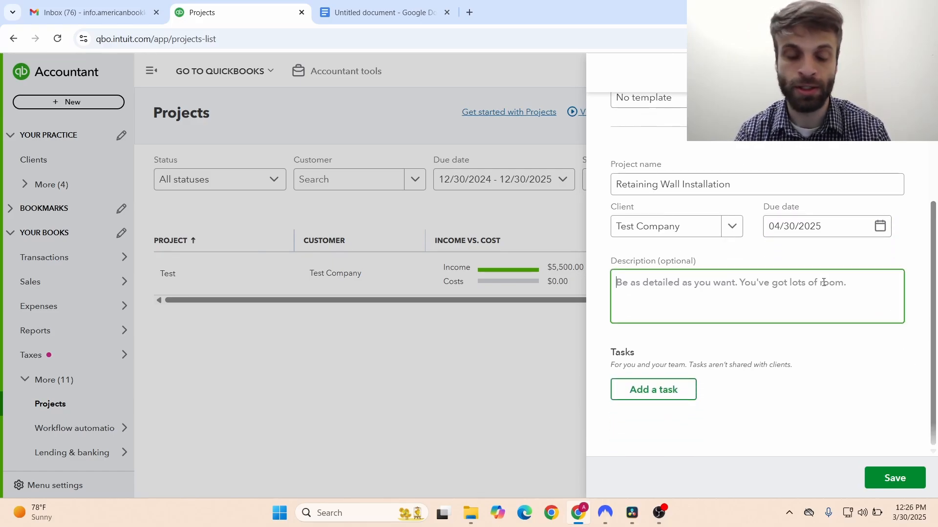
text(Add )
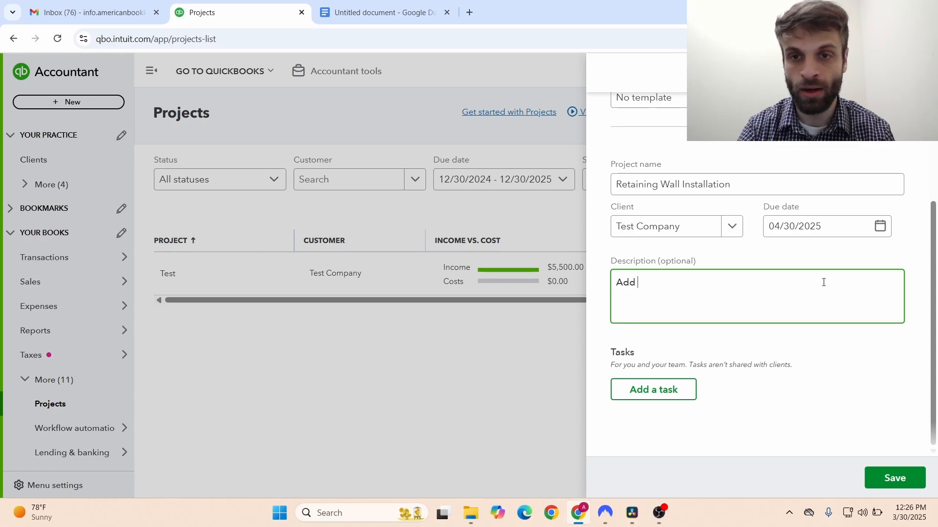
text(retaining w)
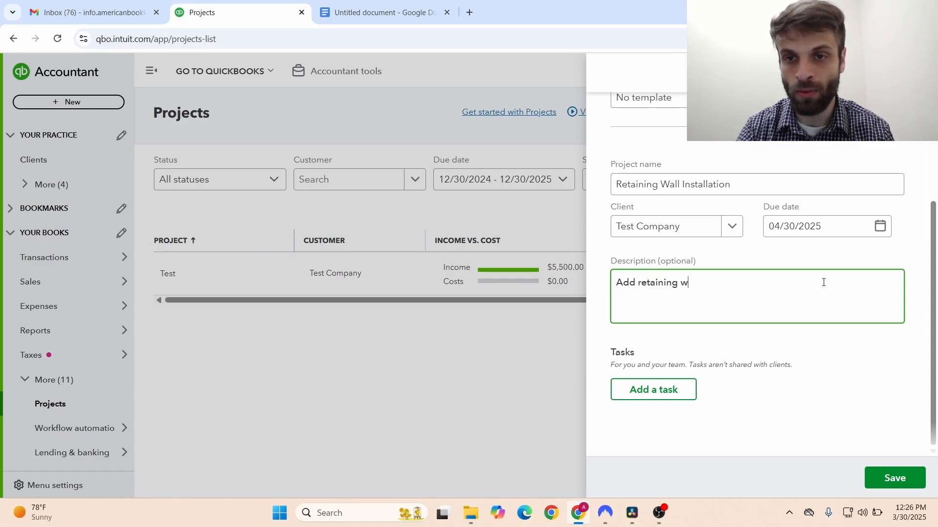
text(all to )
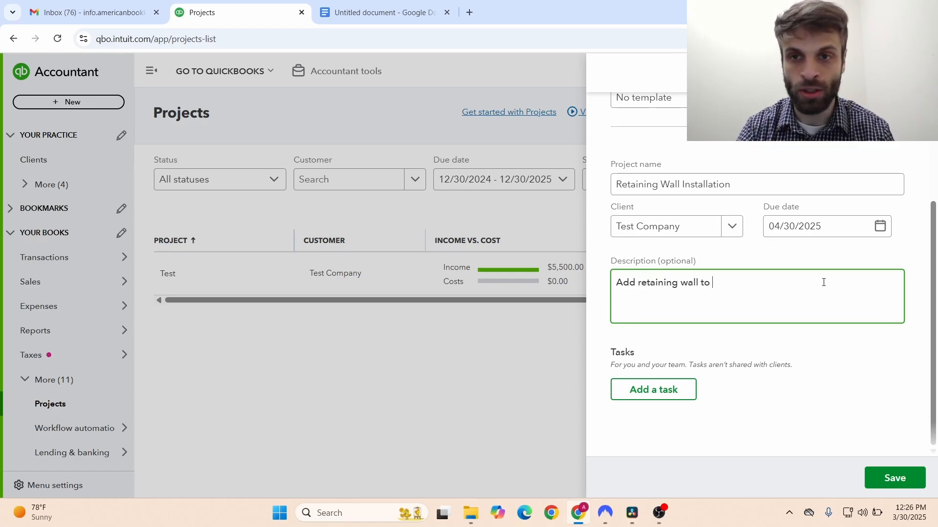
text(Test Comap)
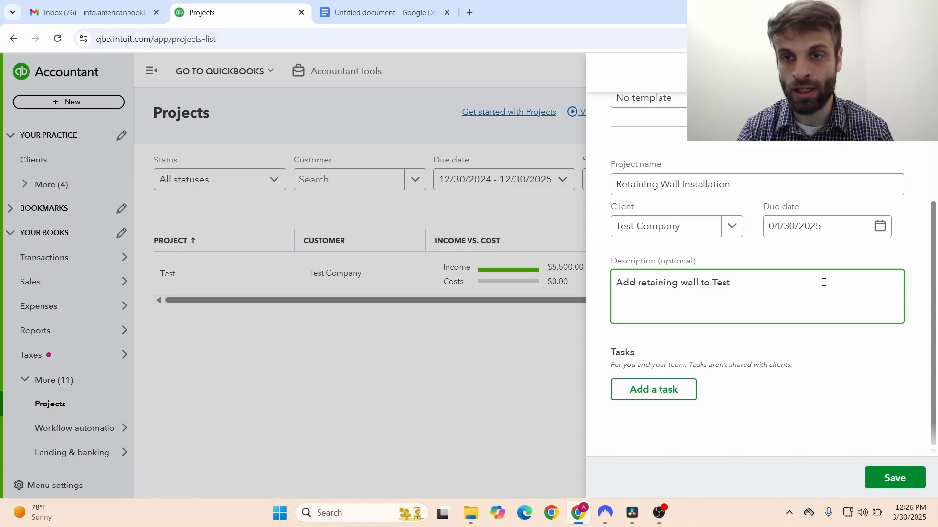
key(BackSpace)
key(BackSpace)
text(pany)
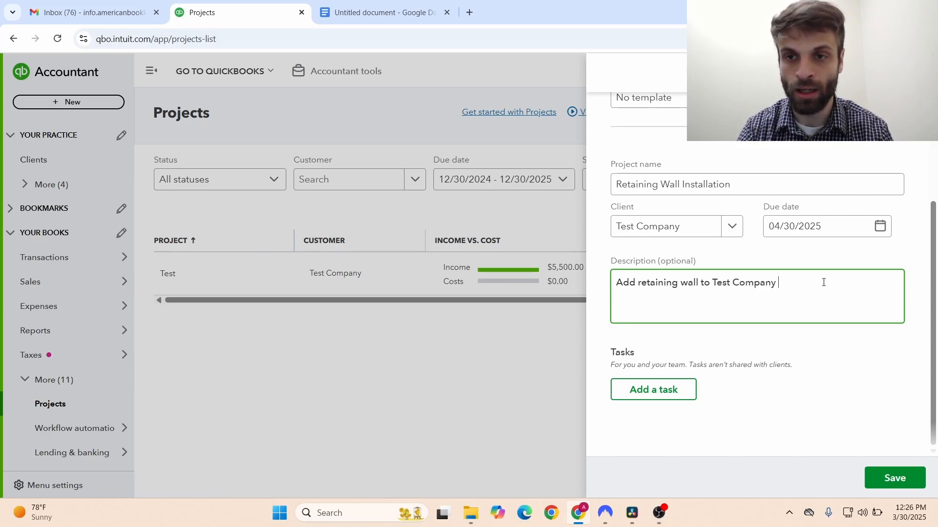
text( property )
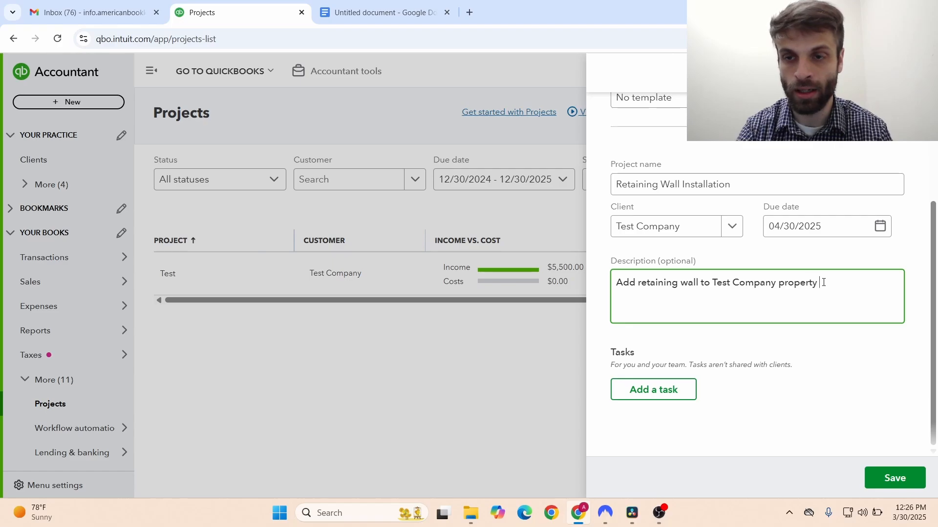
text(#1)
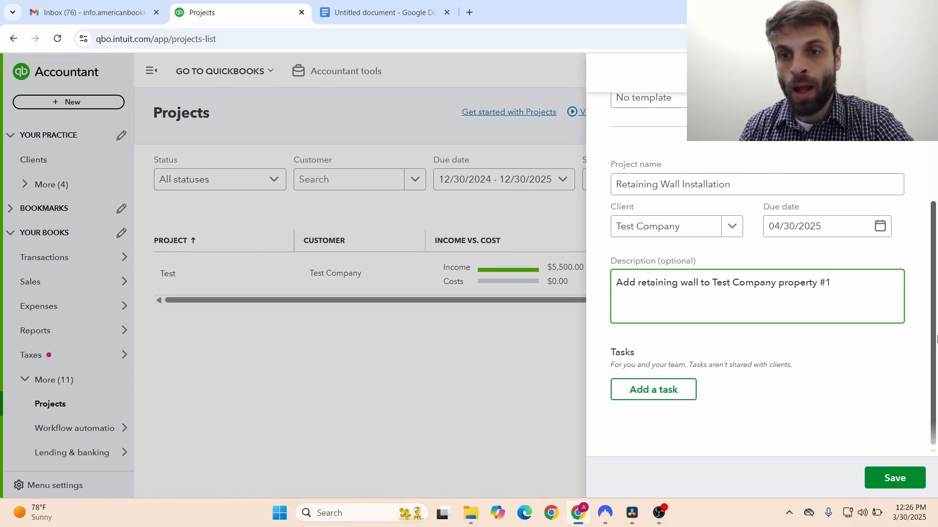
click(936, 340)
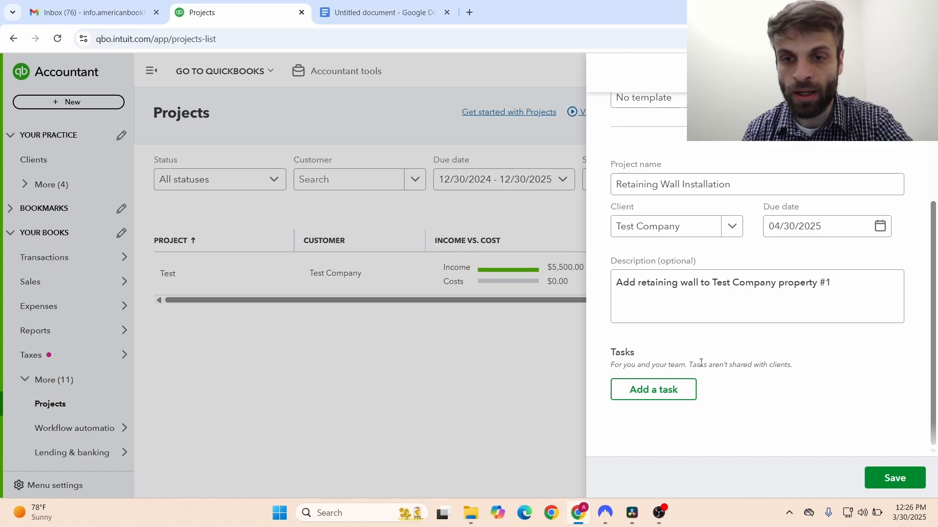
- Add a task row, then remove the empty task so none remain
click(645, 390)
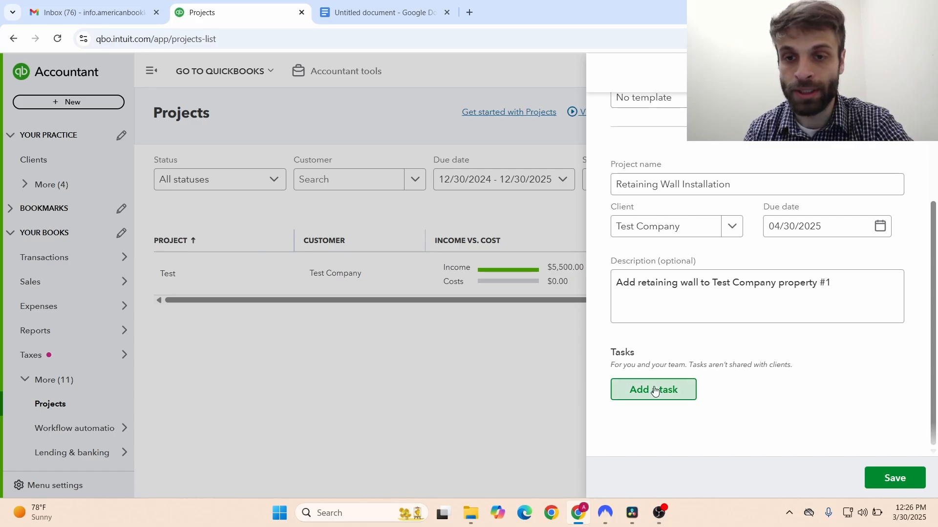
scroll(935, 335, down, 2)
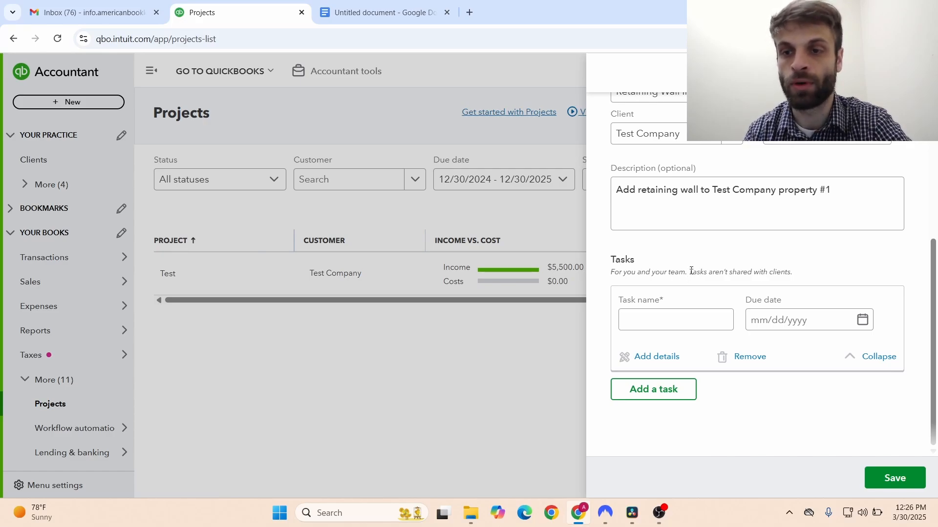
click(758, 358)
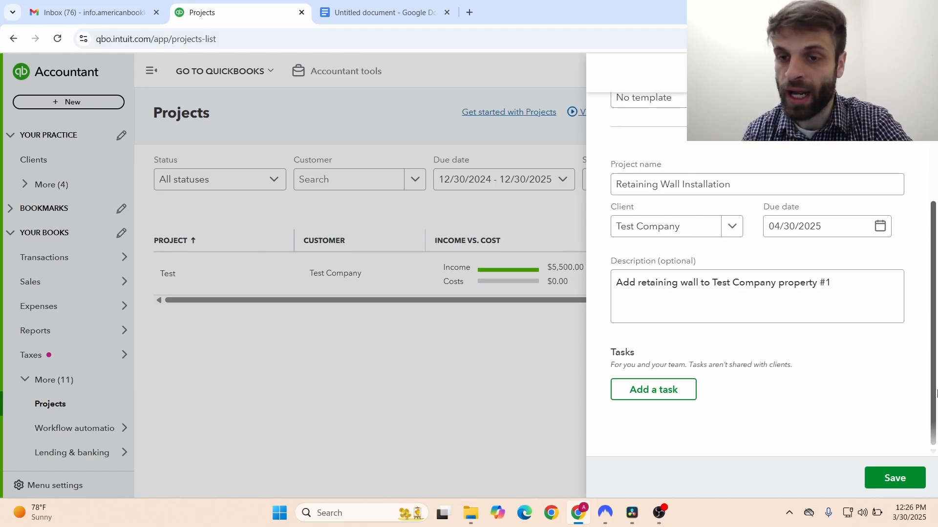
- Save Retaining Wall Installation and review its overview showing $0.00 income, costs and profit
click(895, 478)
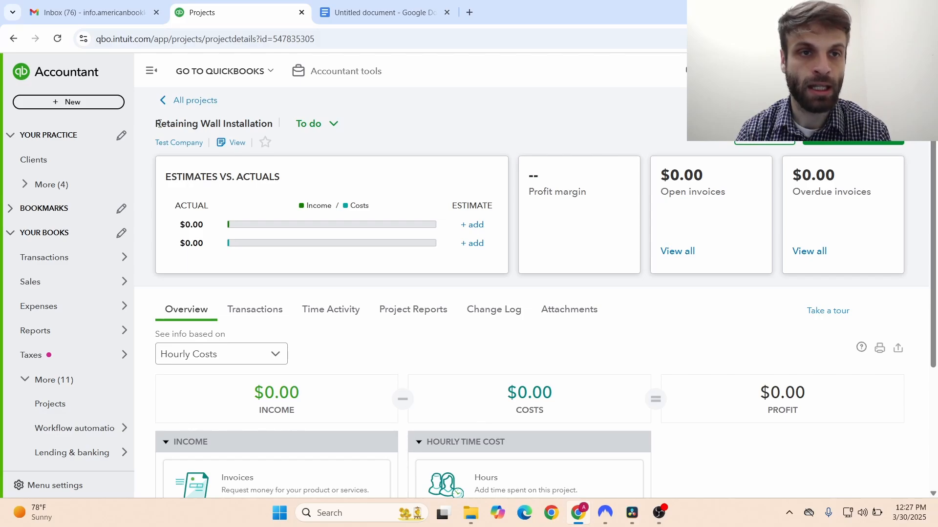
drag(159, 123, 269, 121)
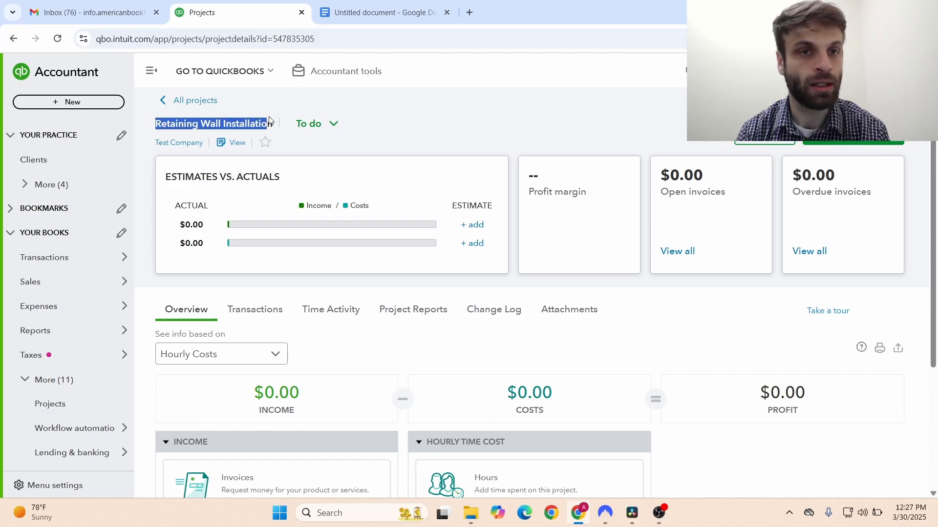
click(270, 121)
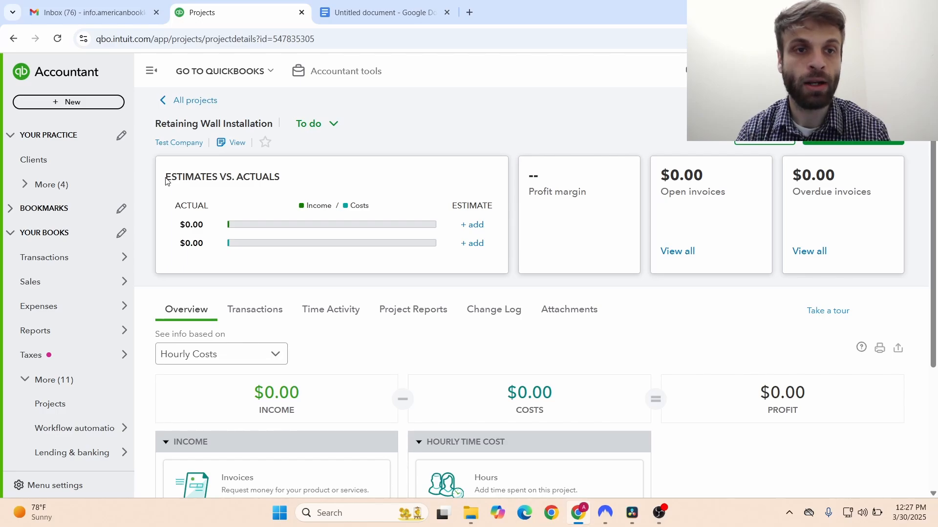
drag(166, 181, 284, 187)
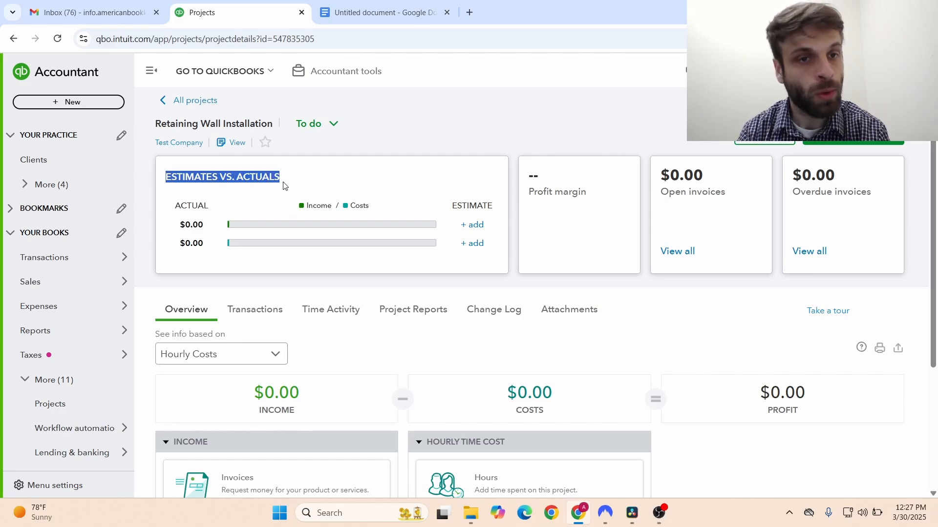
click(285, 186)
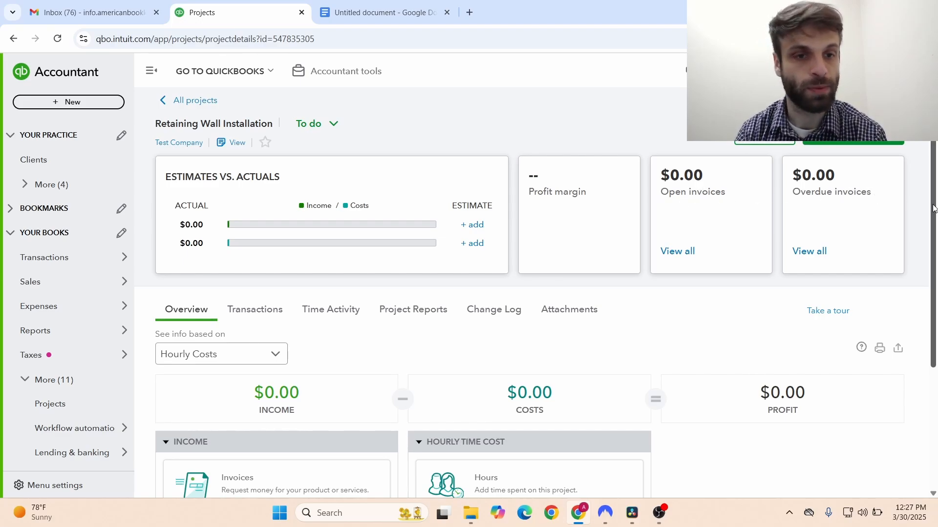
drag(932, 208, 934, 289)
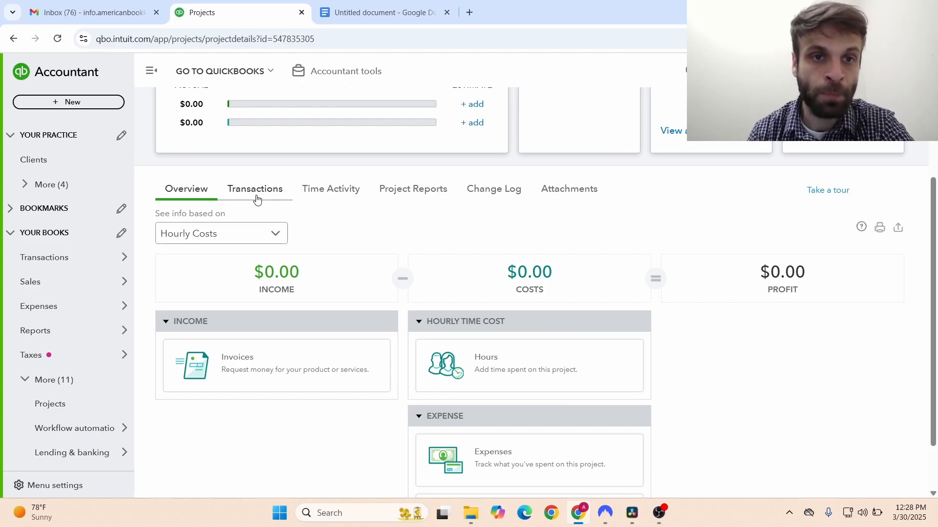
click(286, 231)
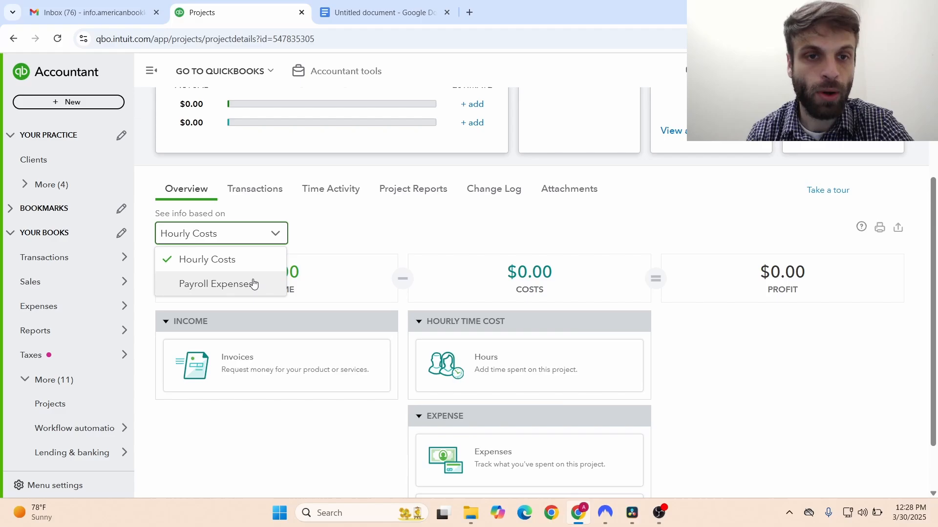
click(275, 238)
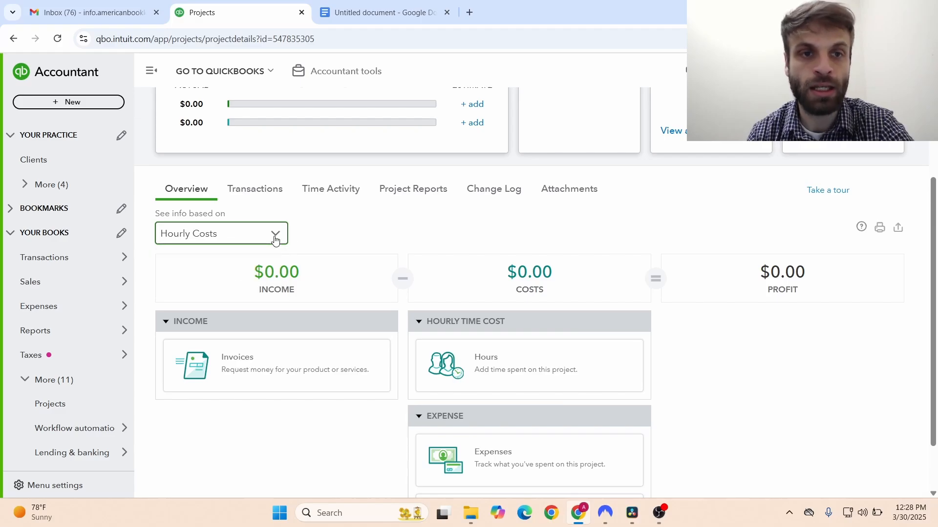
- Check the project's empty Transactions list, then its Time Activity with no time recorded
click(261, 198)
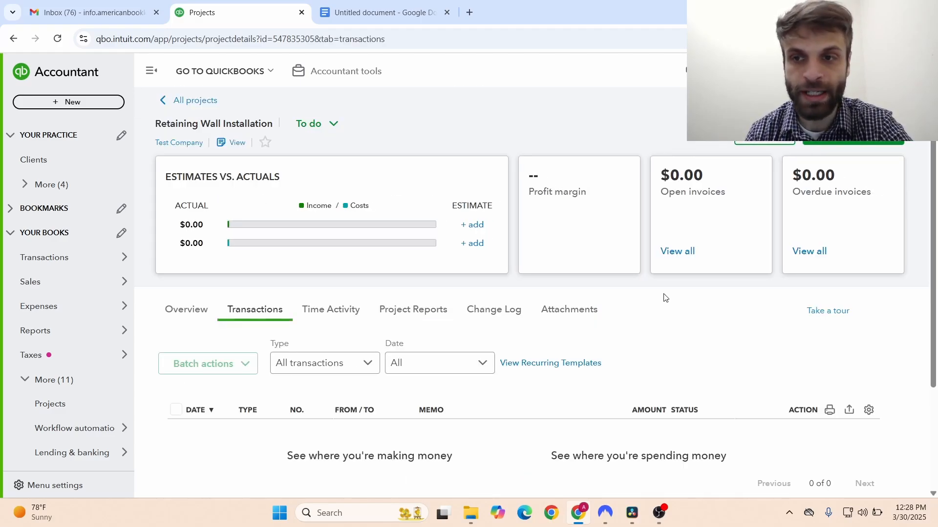
scroll(935, 310, down, 1)
drag(935, 310, 935, 379)
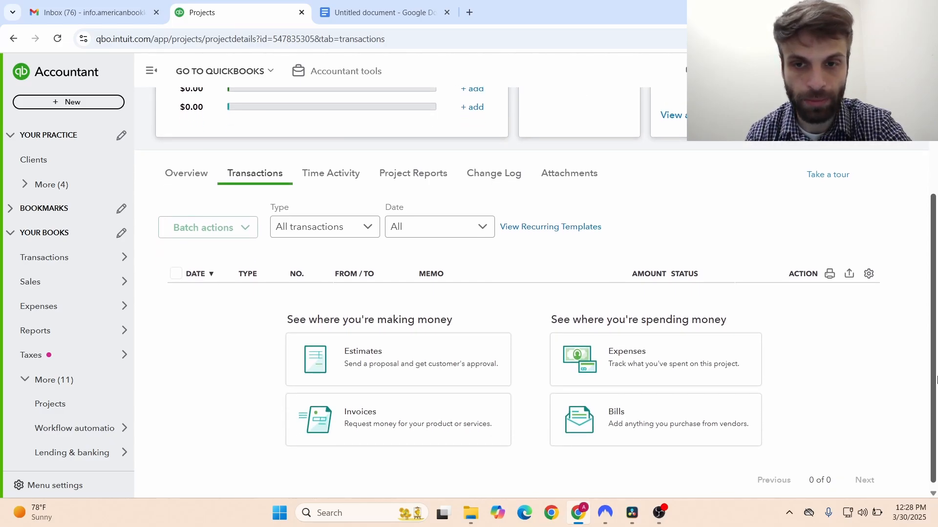
drag(936, 380, 936, 386)
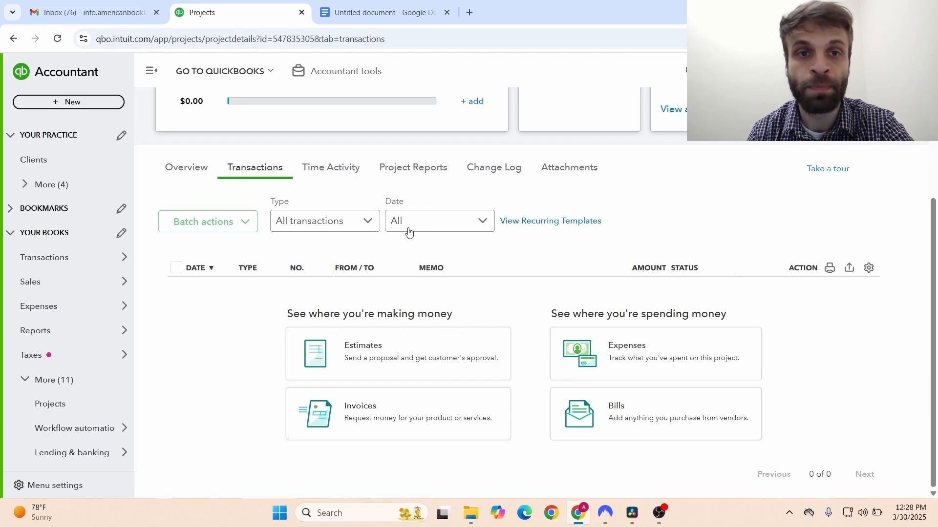
click(339, 168)
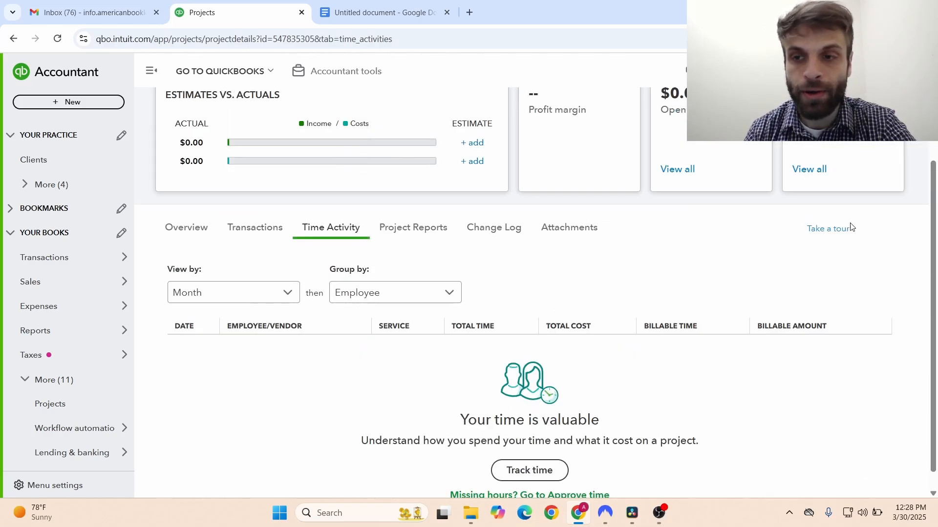
scroll(933, 274, down, 1)
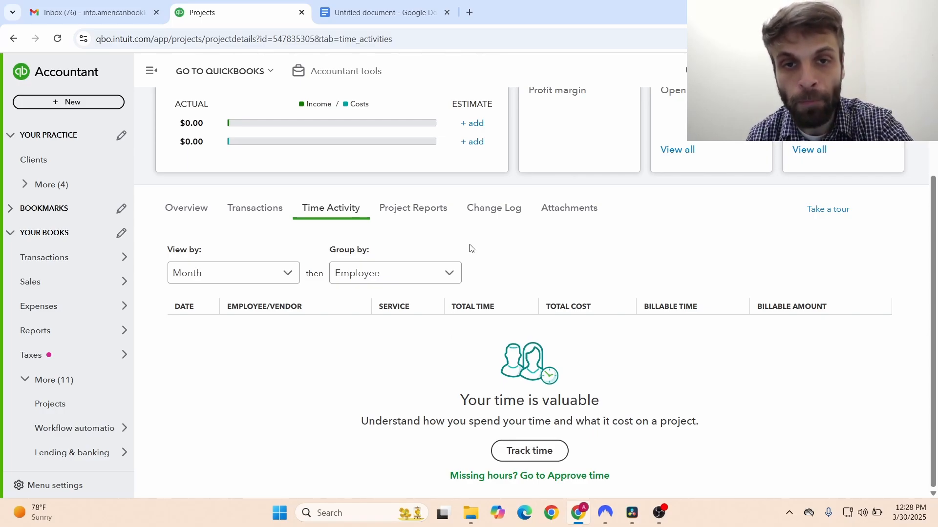
- View the project's reports, then its Change Log showing no project estimate yet
click(429, 217)
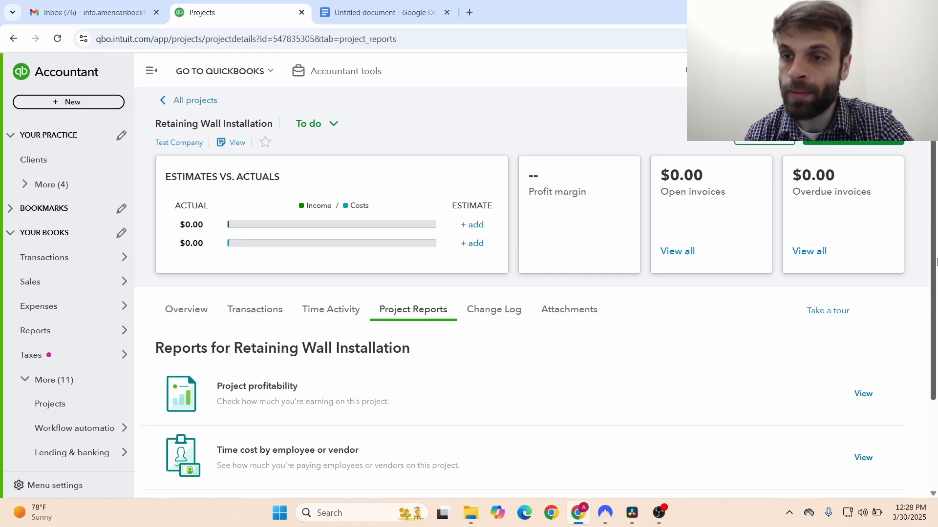
drag(936, 277, 930, 367)
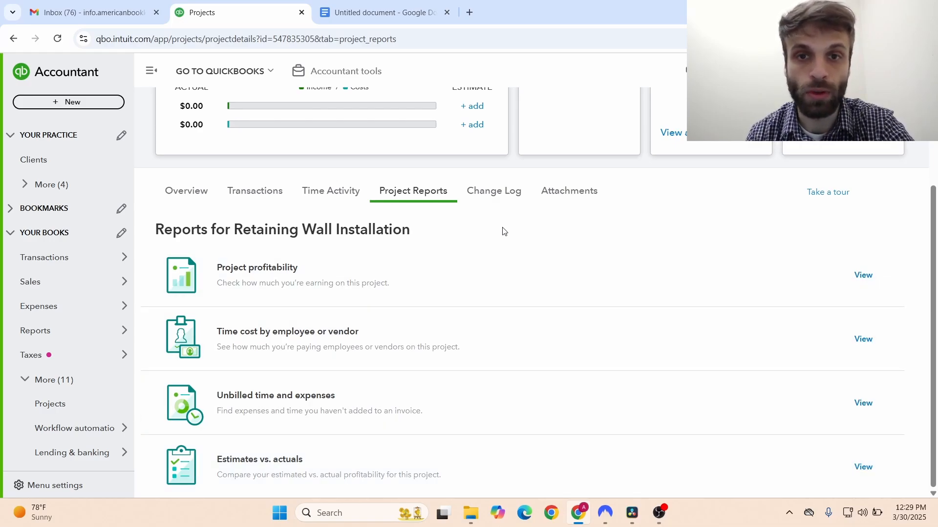
click(493, 191)
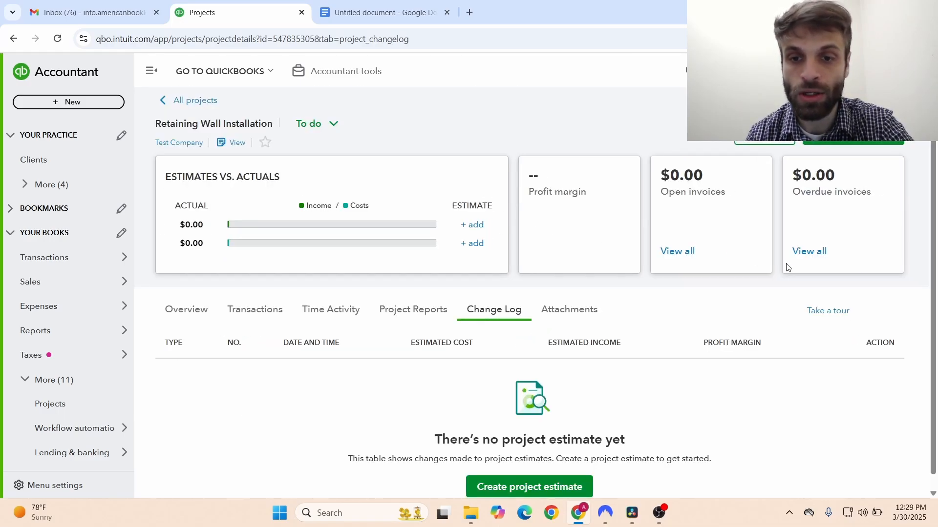
scroll(916, 295, down, 1)
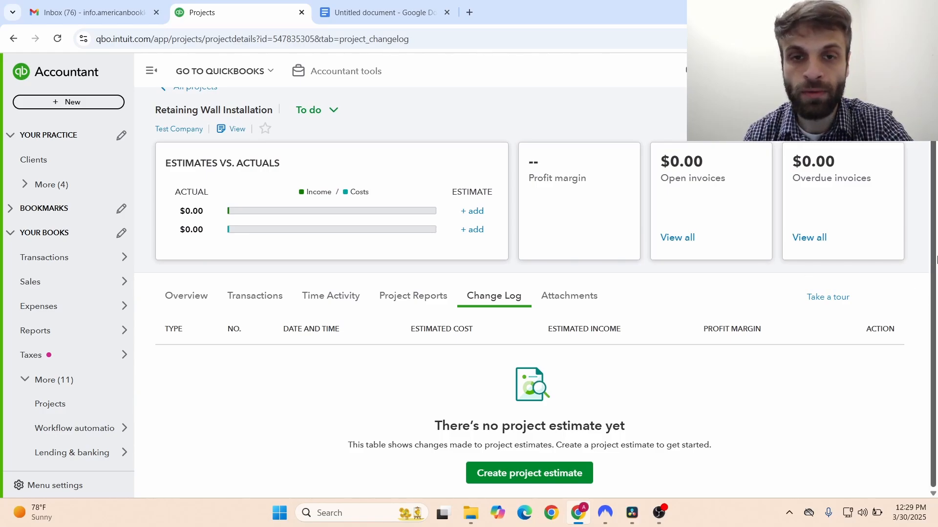
drag(935, 258, 936, 252)
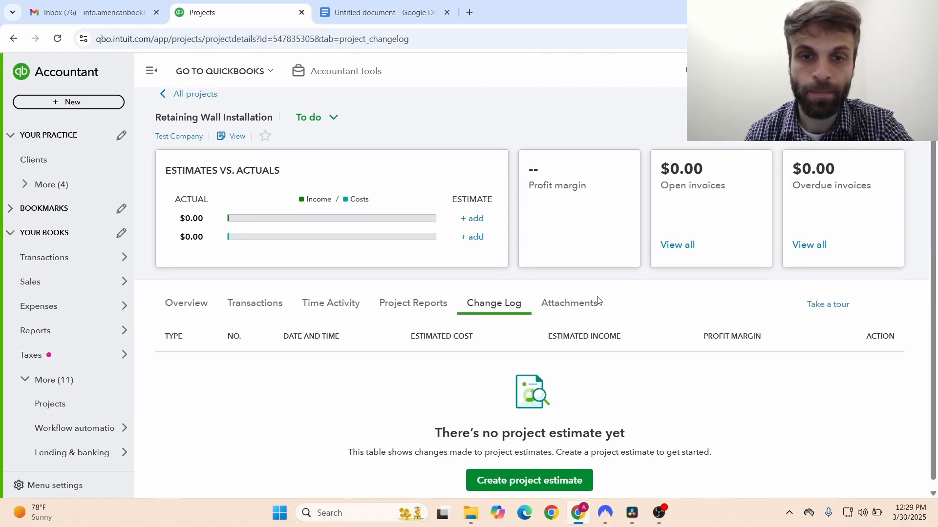
- Switch back to the Retaining Wall Installation Overview tab
click(189, 303)
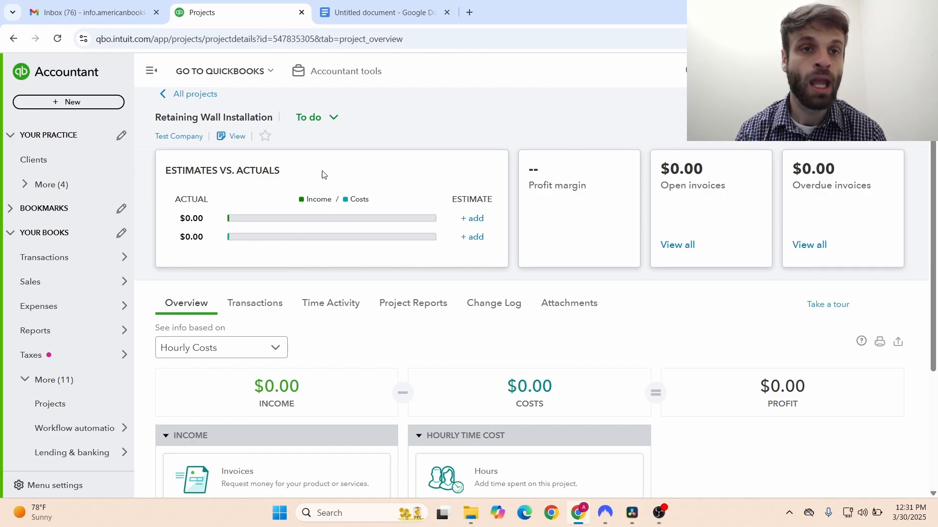
- From All projects, reopen Retaining Wall Installation and show the Add to project menu
click(192, 96)
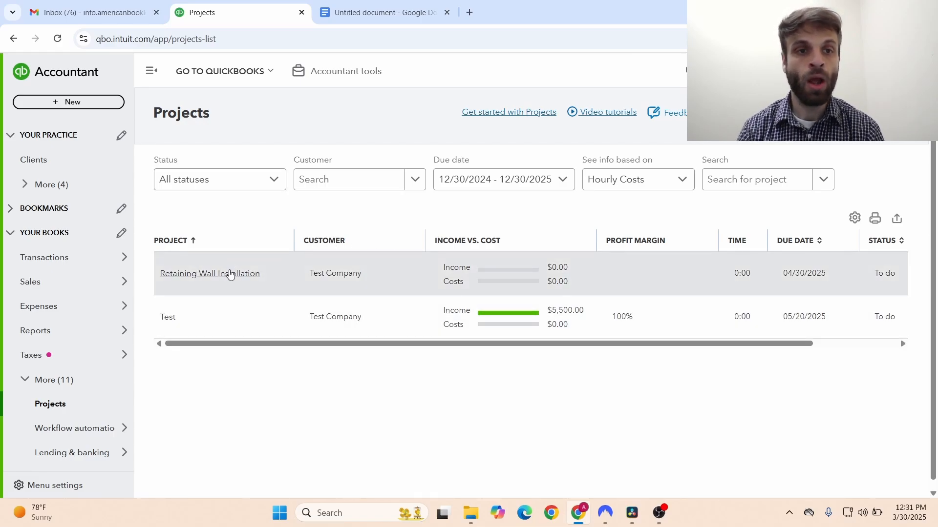
click(229, 275)
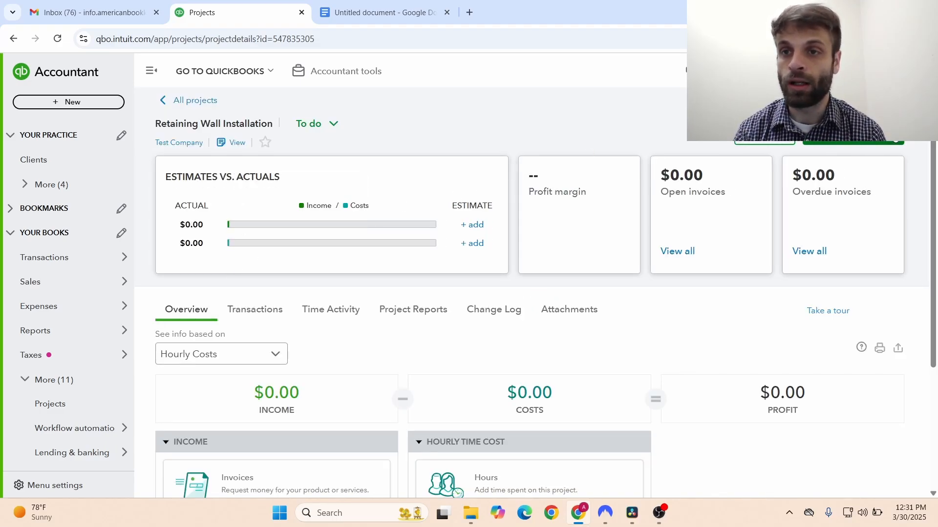
click(893, 134)
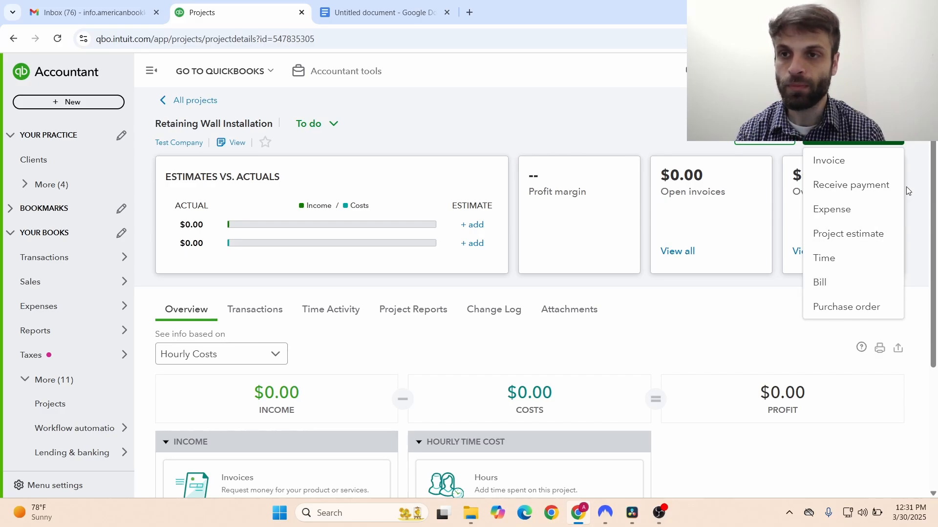
- Start Project Cost Estimate #1003 for Test Company, leaving its status Pending
click(830, 236)
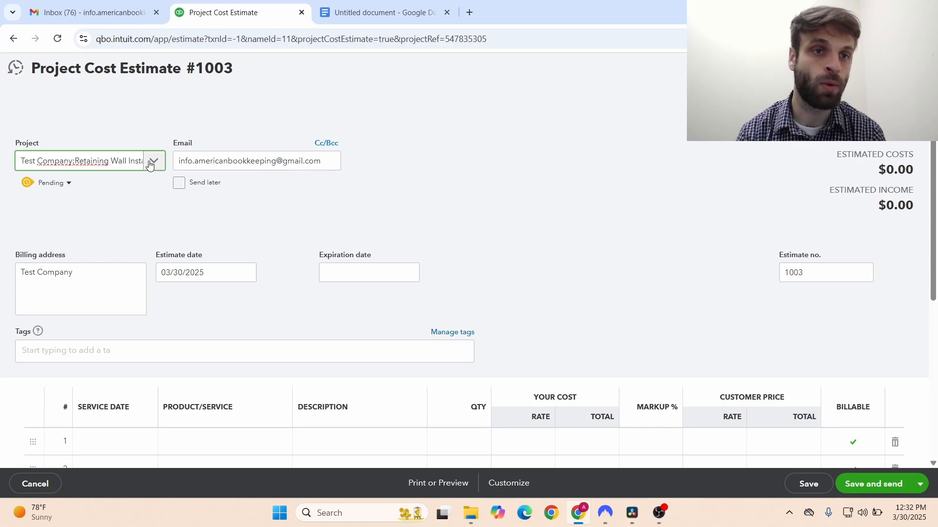
click(71, 188)
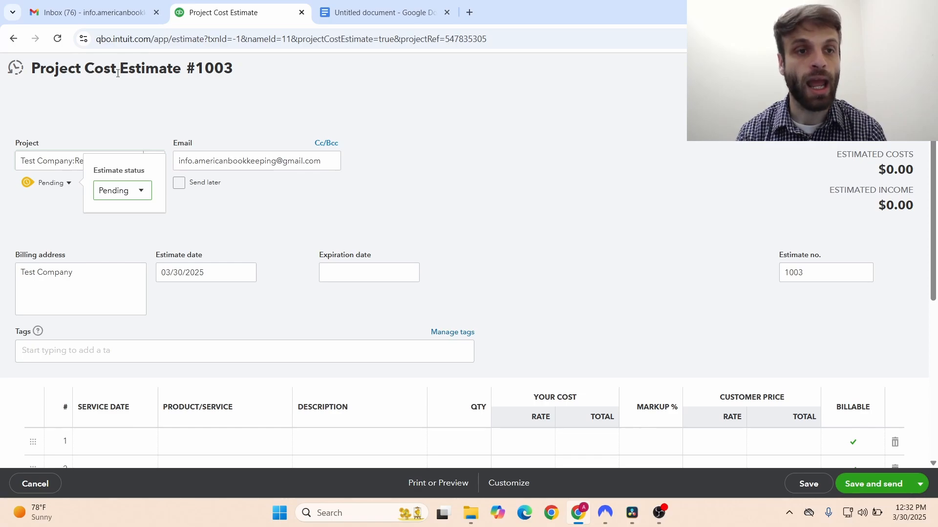
click(135, 192)
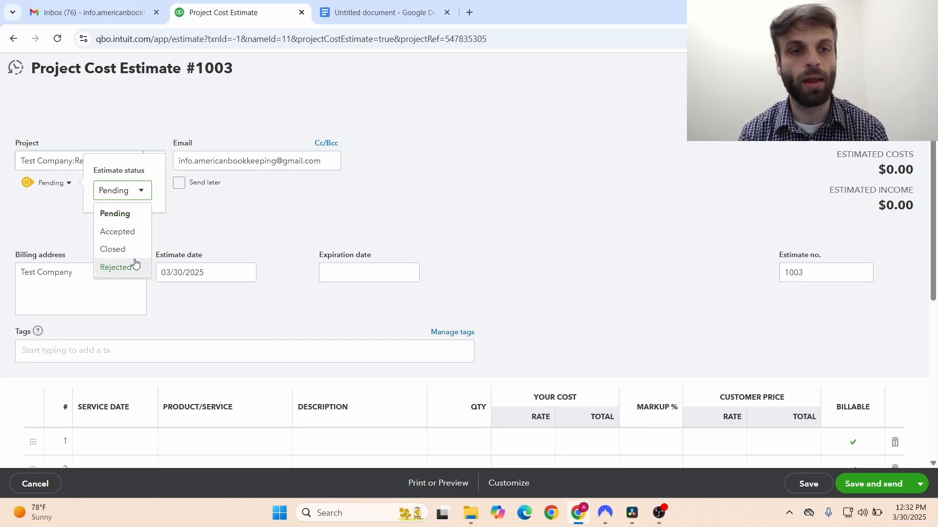
click(262, 184)
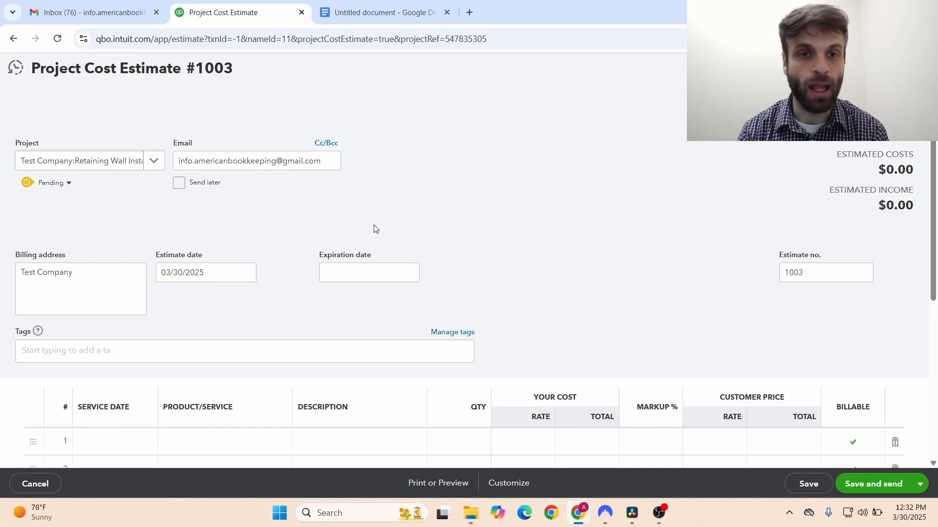
scroll(683, 244, down, 1)
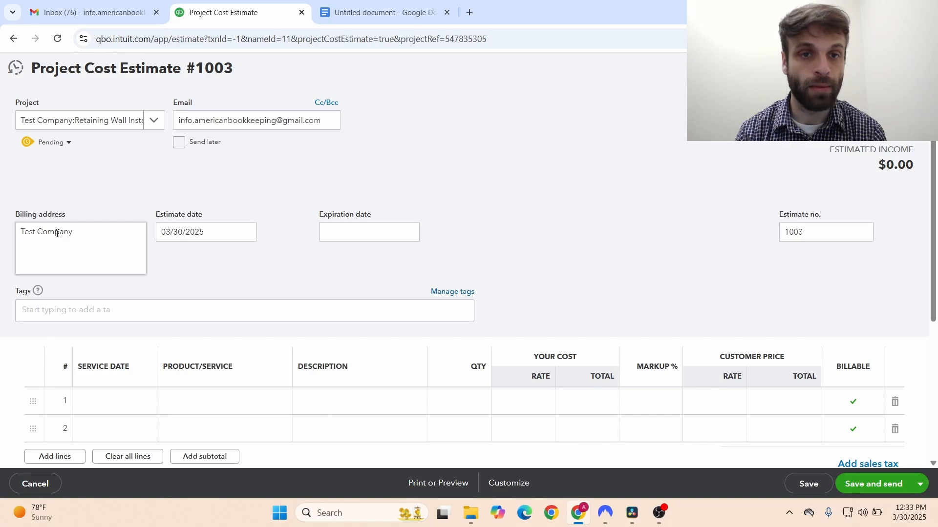
- Set estimate #1003's expiration date to 04/15/2025
click(410, 235)
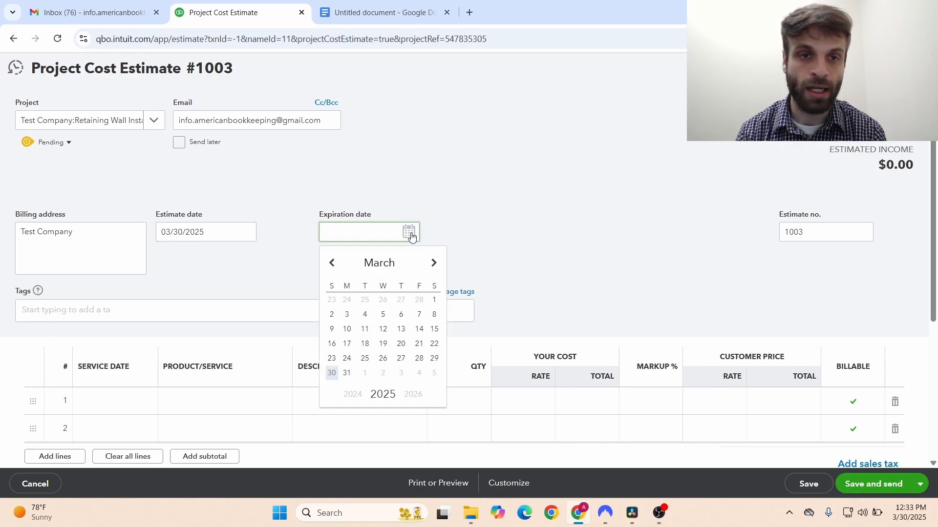
click(435, 264)
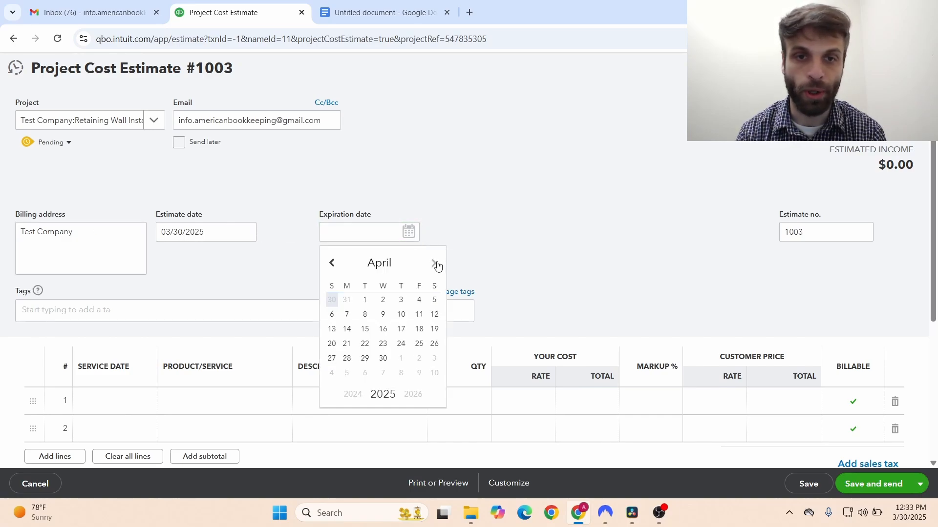
click(331, 264)
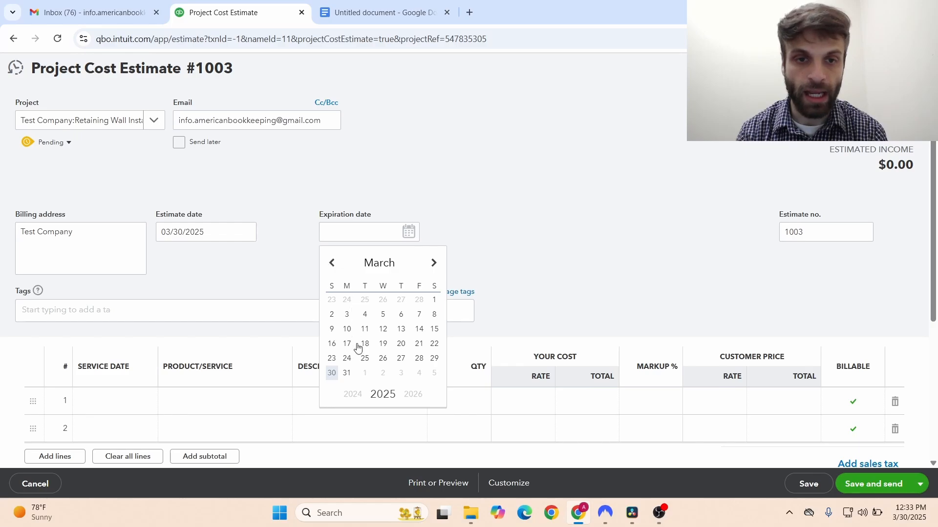
click(434, 264)
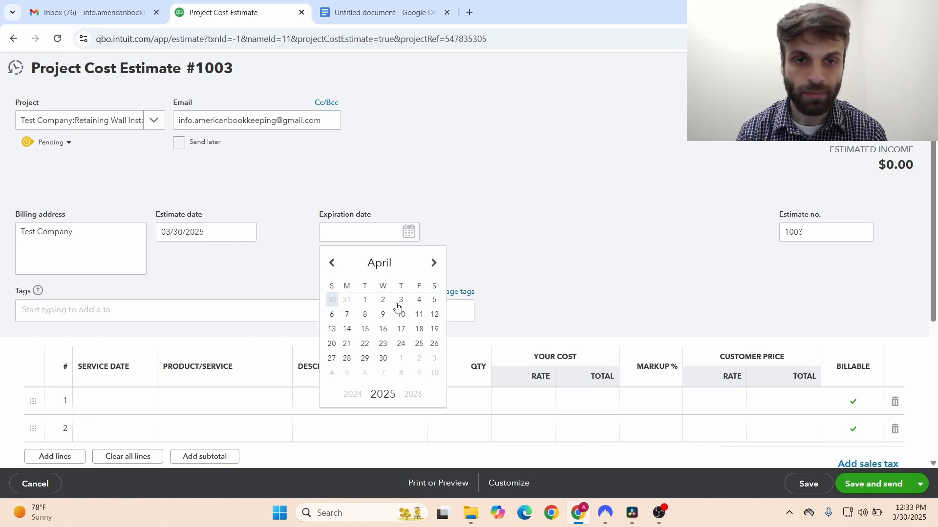
click(367, 329)
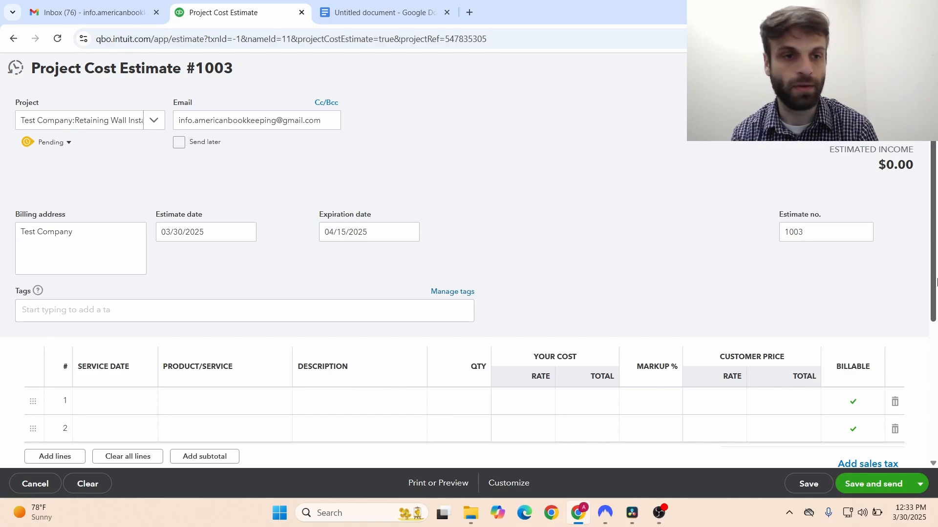
- Inspect the Test Company billing address, then scroll down to the line items
drag(935, 281, 935, 311)
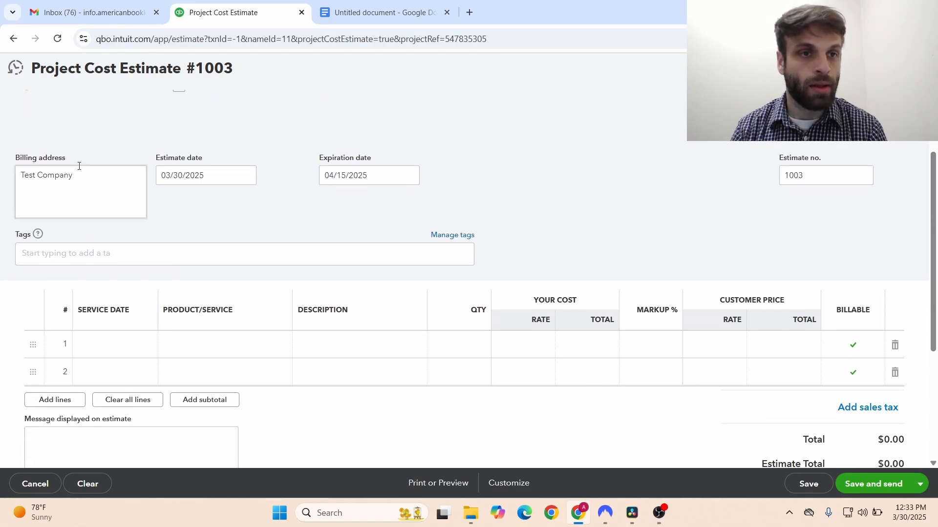
click(60, 174)
triple_click(61, 171)
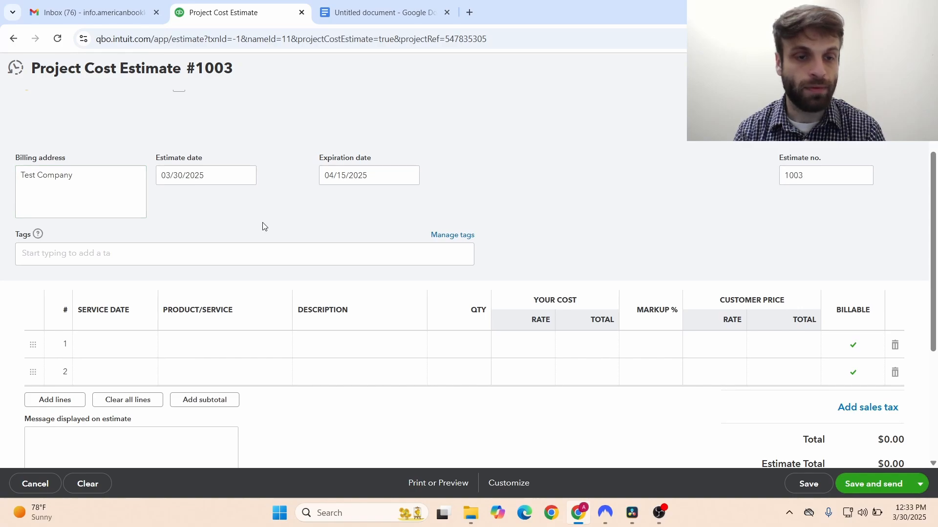
drag(88, 174, 5, 184)
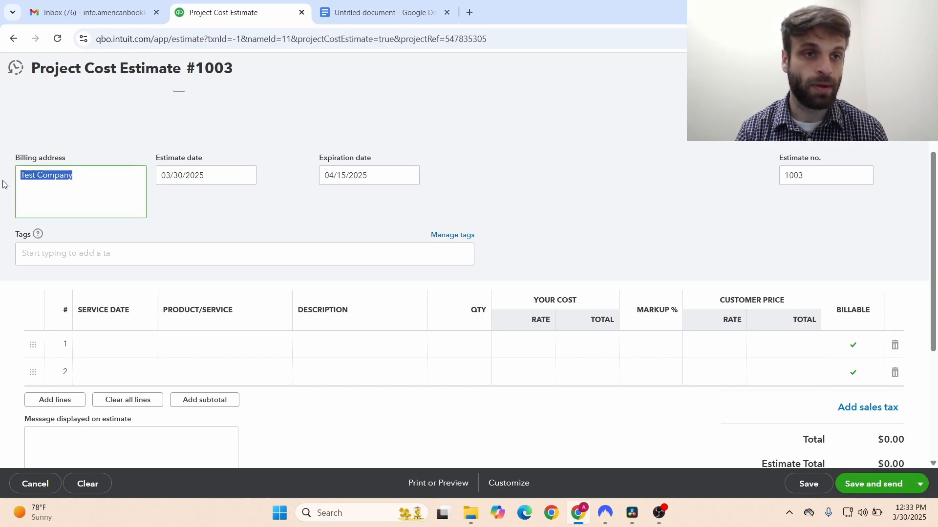
click(245, 220)
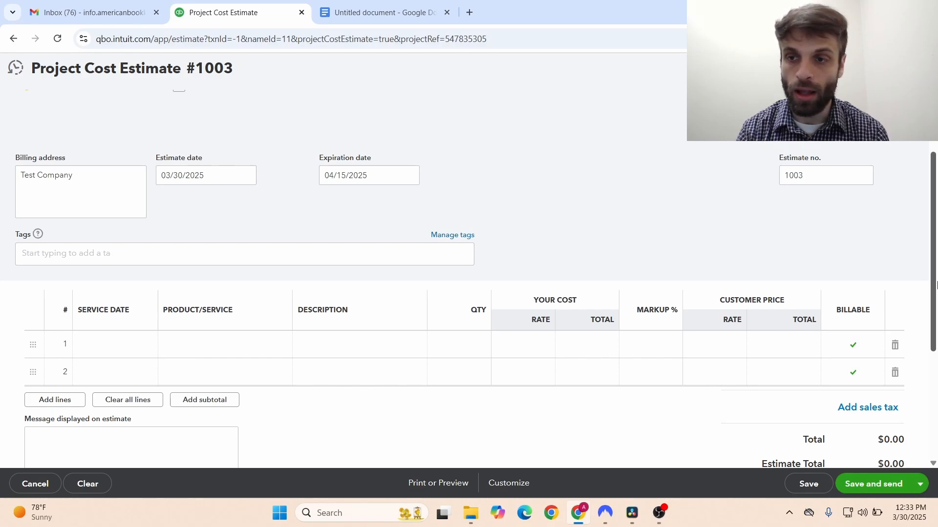
scroll(632, 306, down, 1)
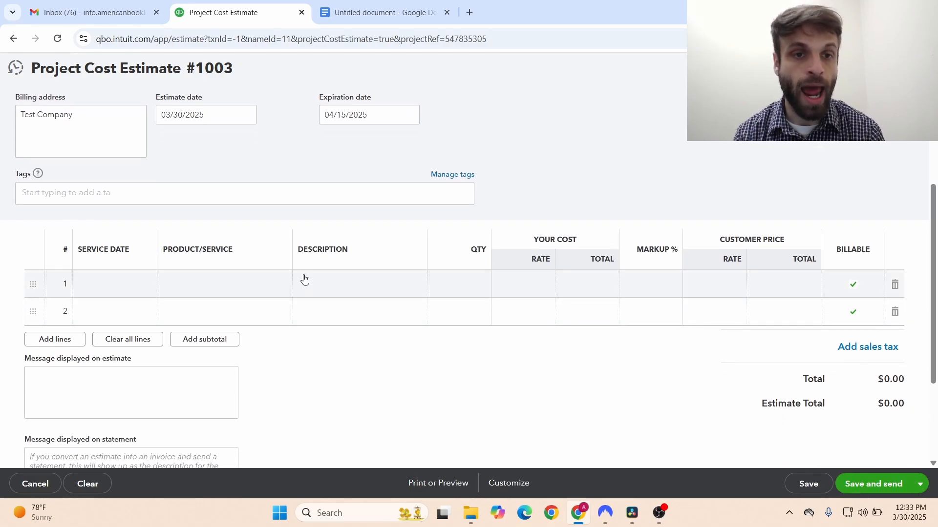
- Give line 1 a service date of 04/15/2025 and the Services item
click(128, 286)
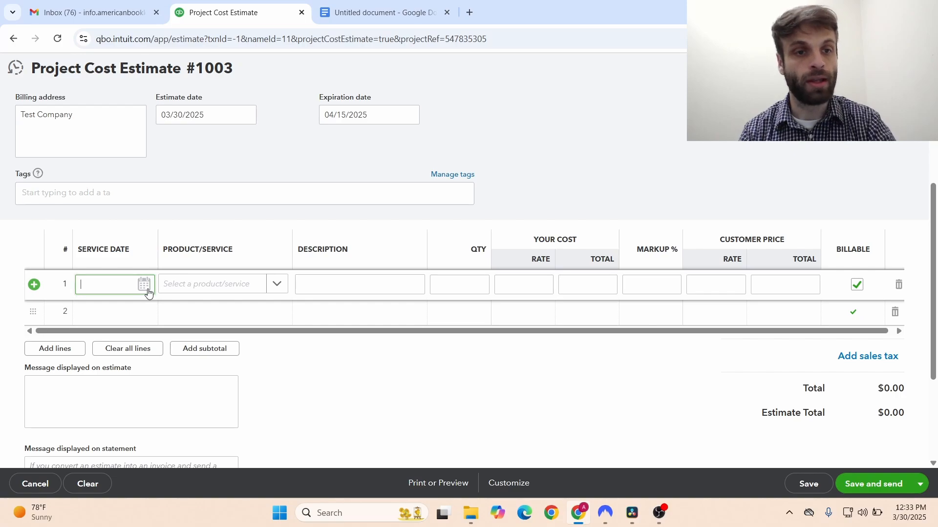
click(148, 292)
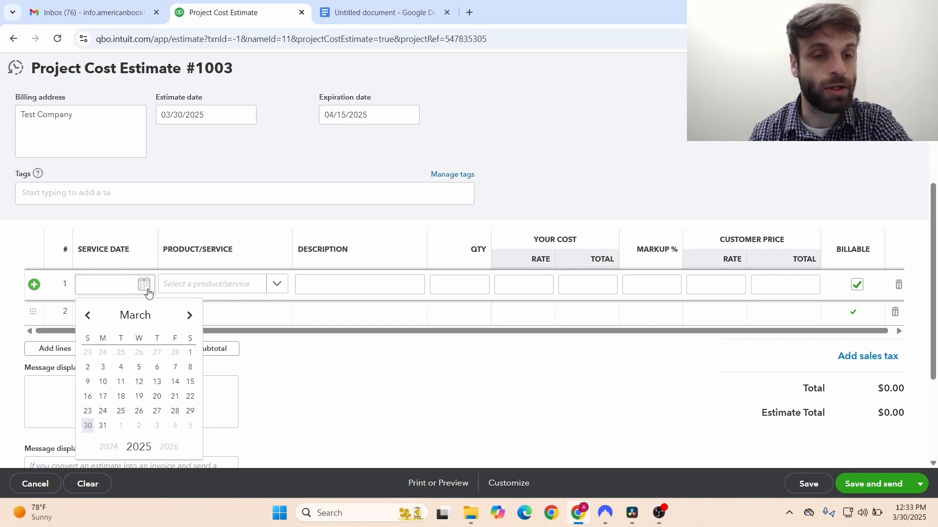
click(190, 316)
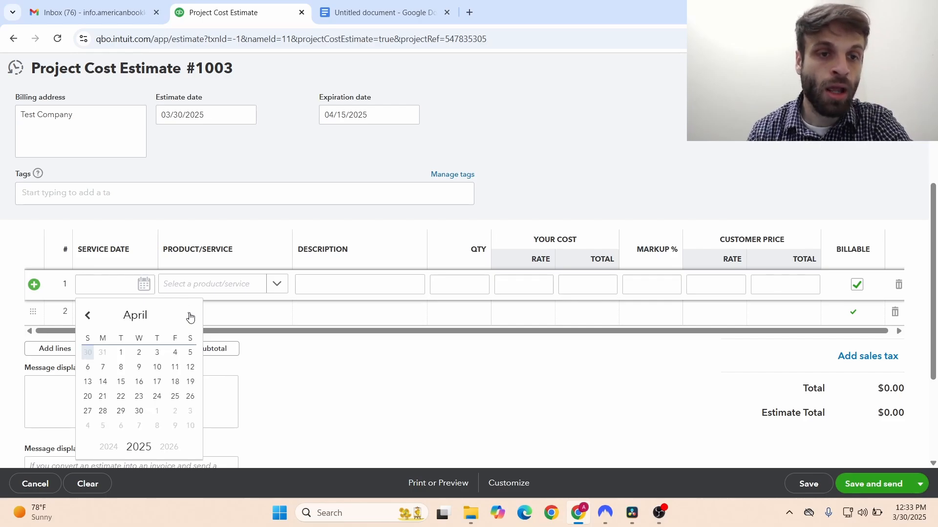
click(121, 384)
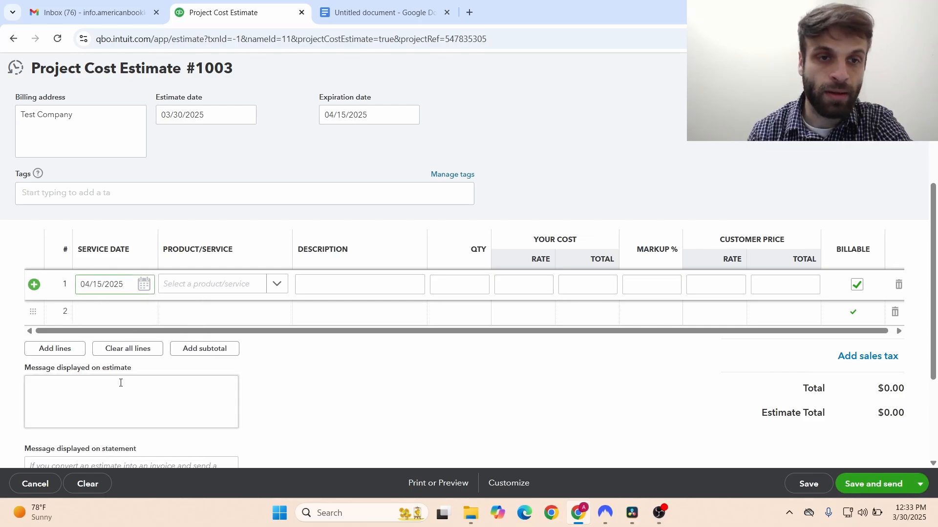
click(269, 284)
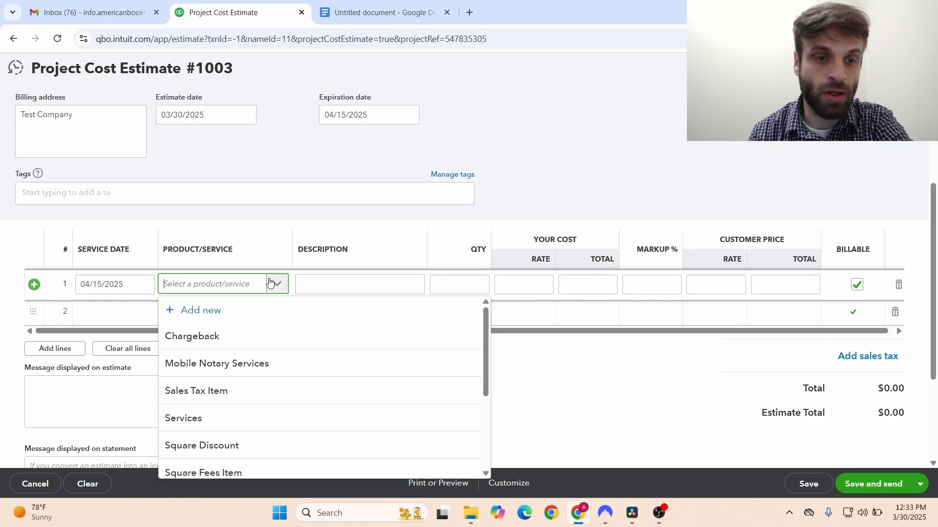
click(199, 419)
click(348, 285)
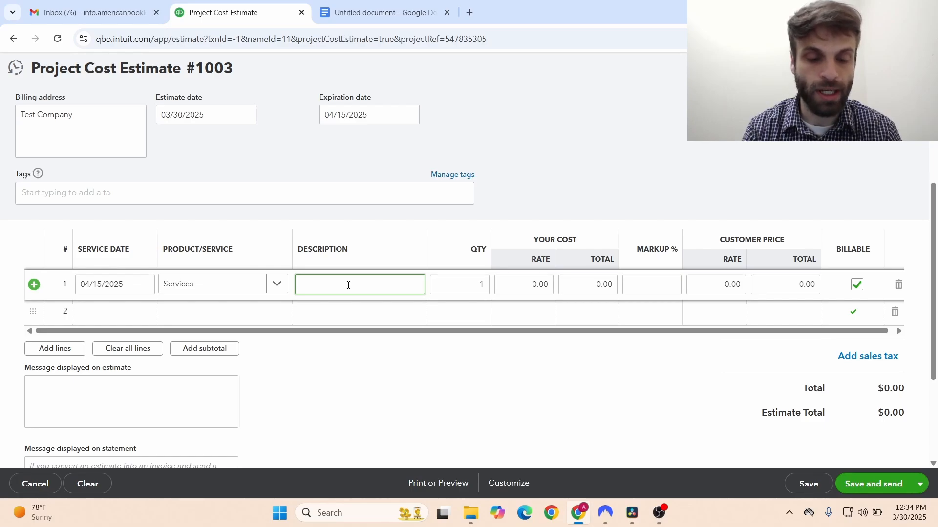
- Describe line 1 as installing a 15 foot retaining wall at the east end of Test Company Property #1
text(Add)
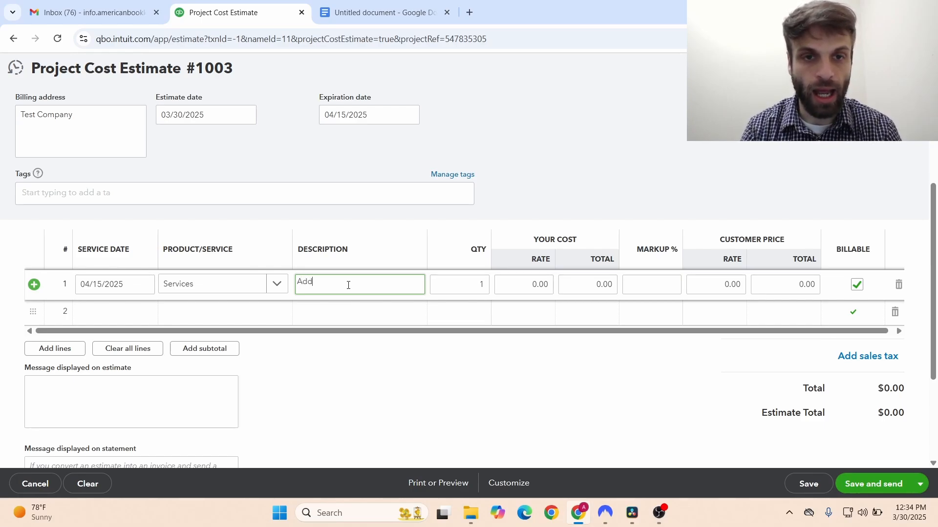
key(BackSpace)
key(BackSpace)
key(BackSpace)
key(BackSpace)
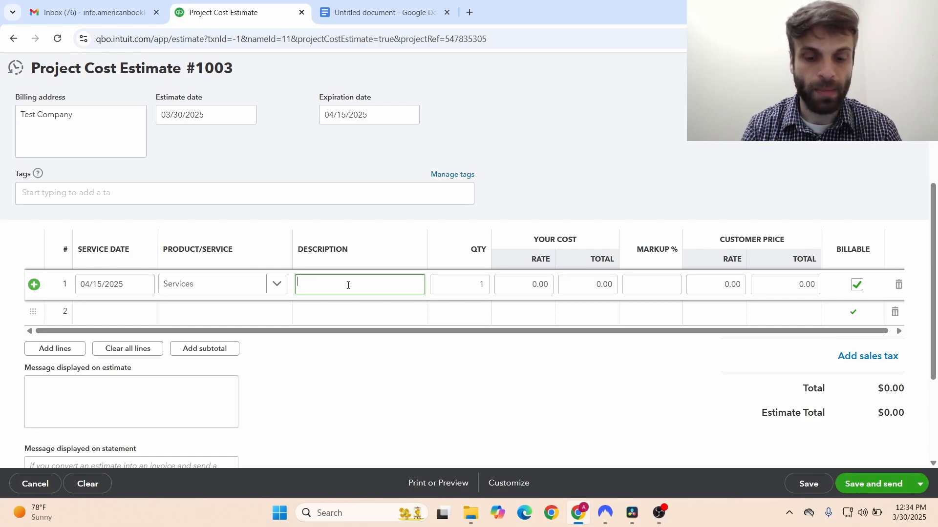
text(Install a)
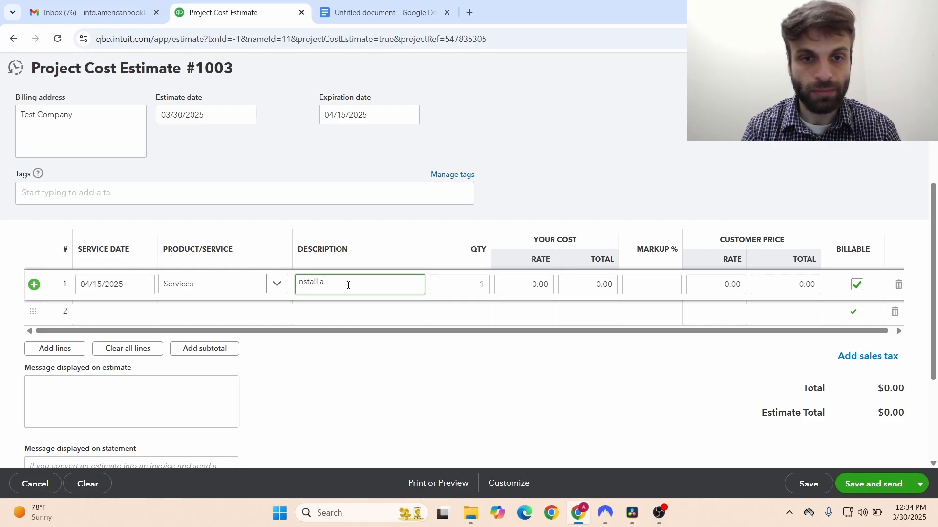
key(BackSpace)
text(retain)
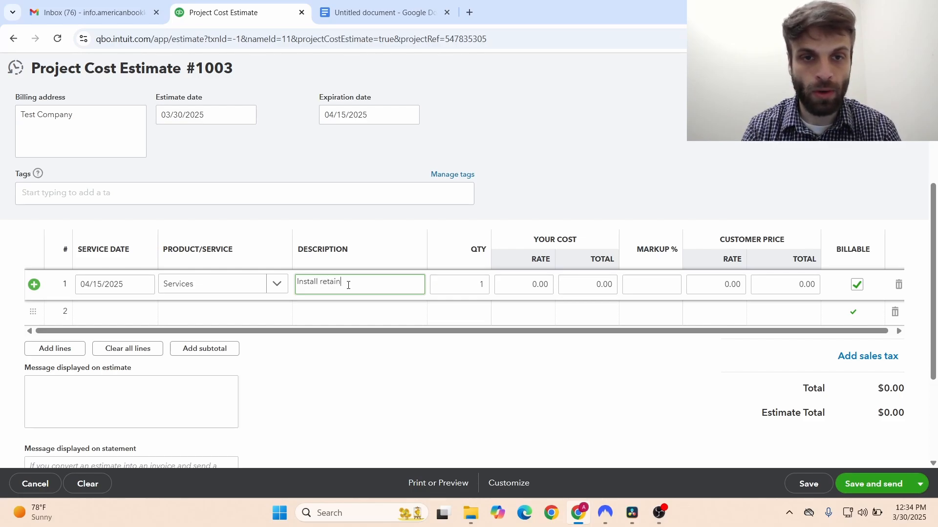
text(ing wall)
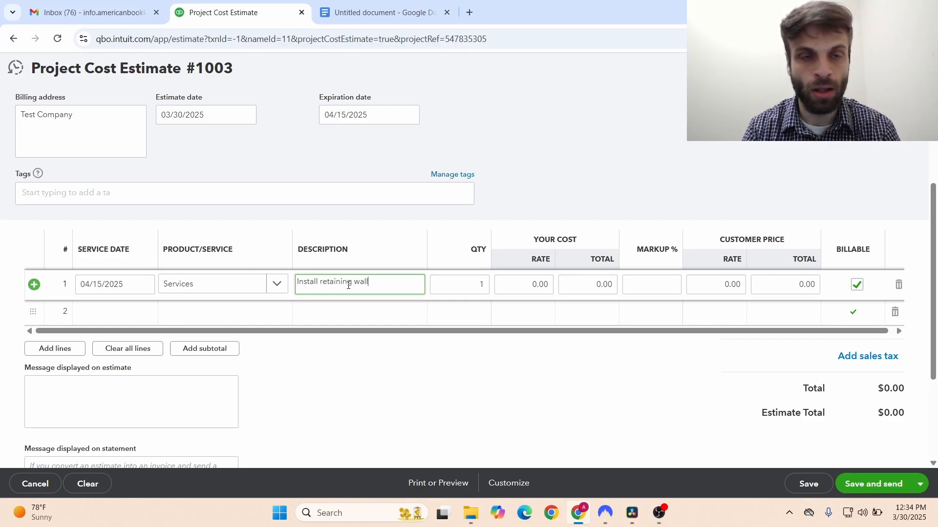
text( at TE)
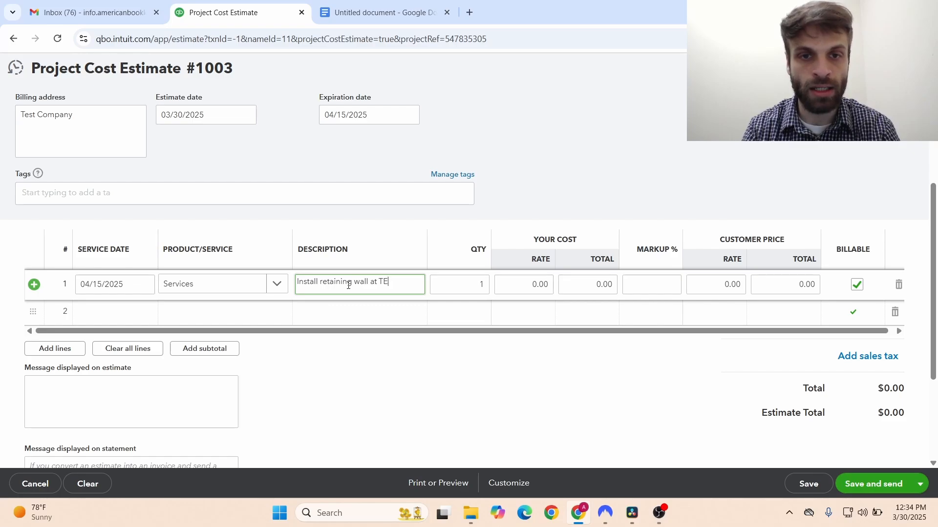
key(BackSpace)
text(est Compna)
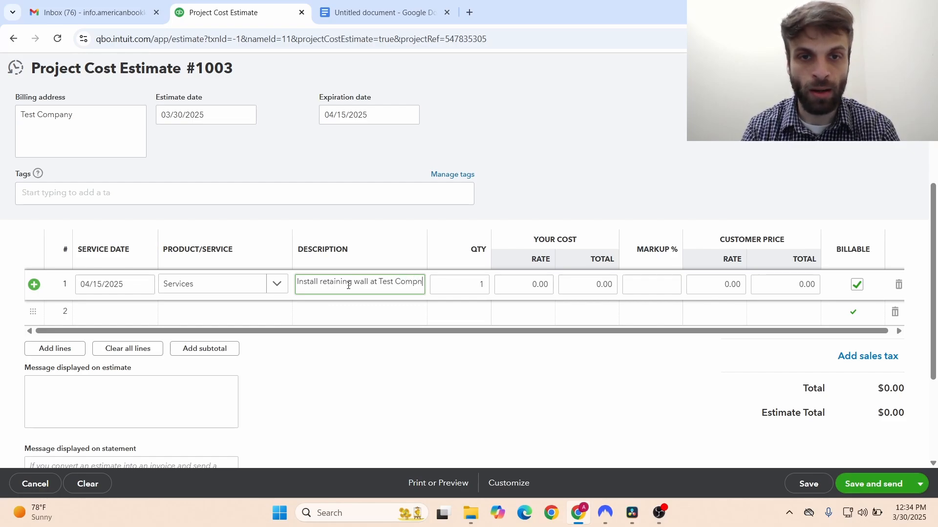
key(BackSpace)
key(BackSpace)
text(any )
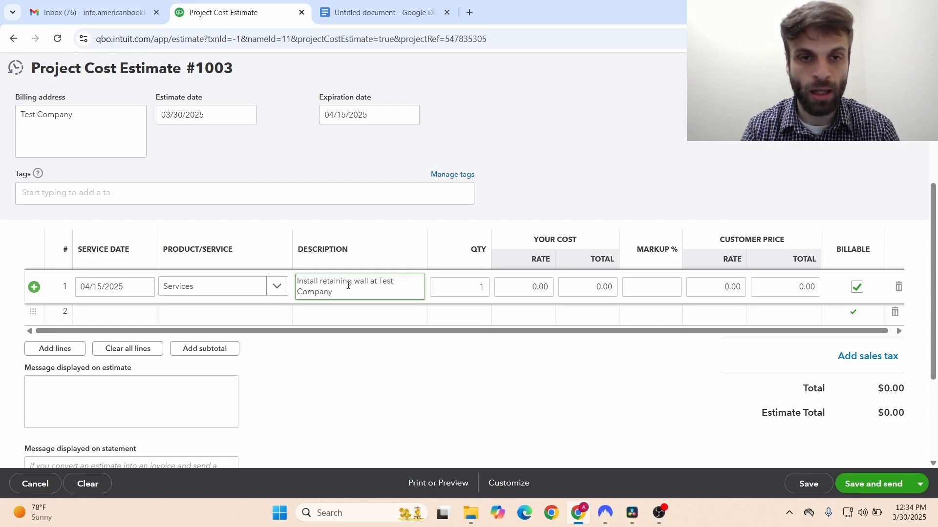
text(Pro)
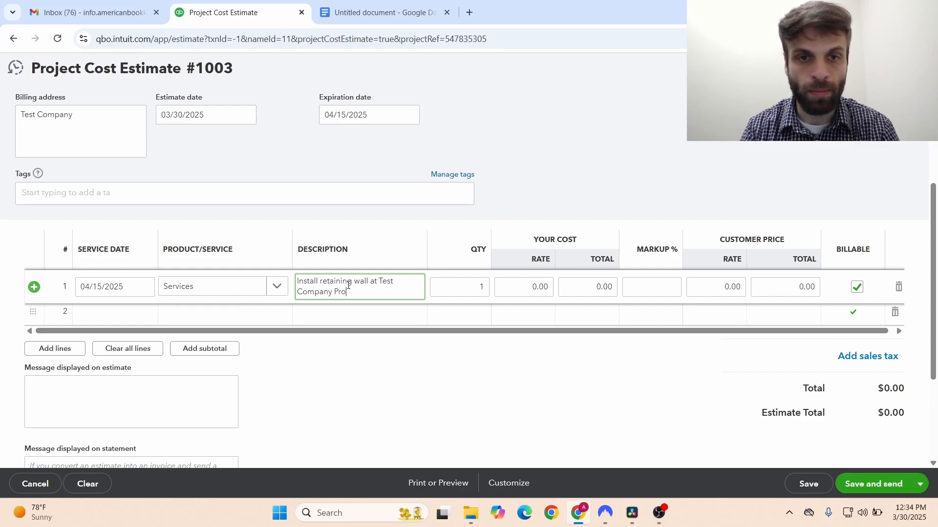
text(perty)
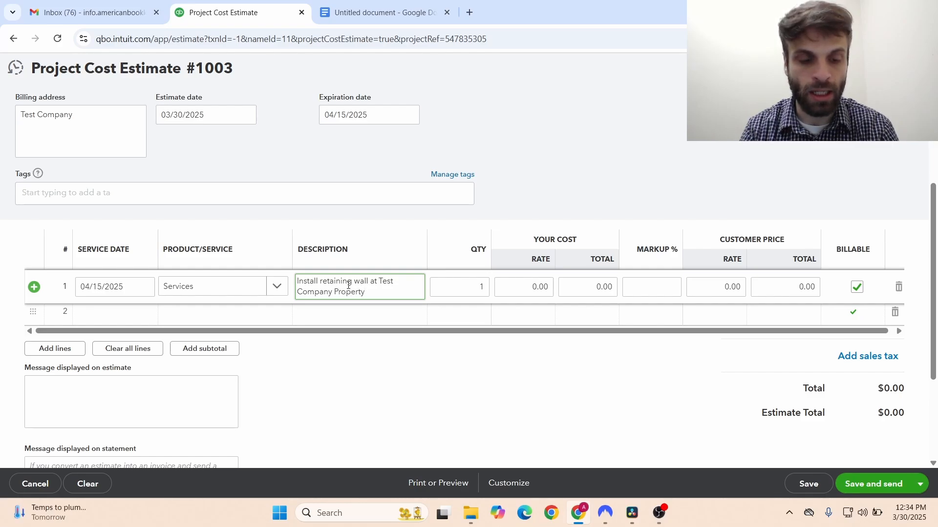
text( #1)
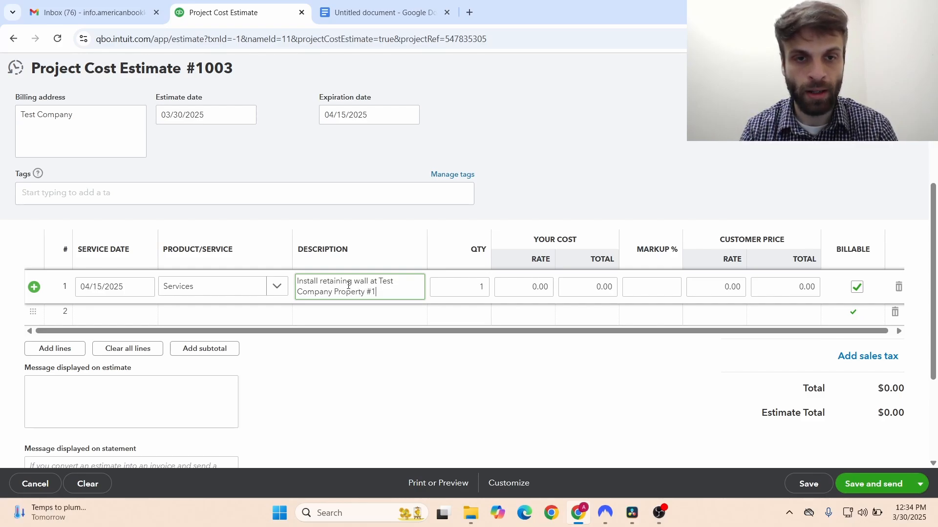
text(.)
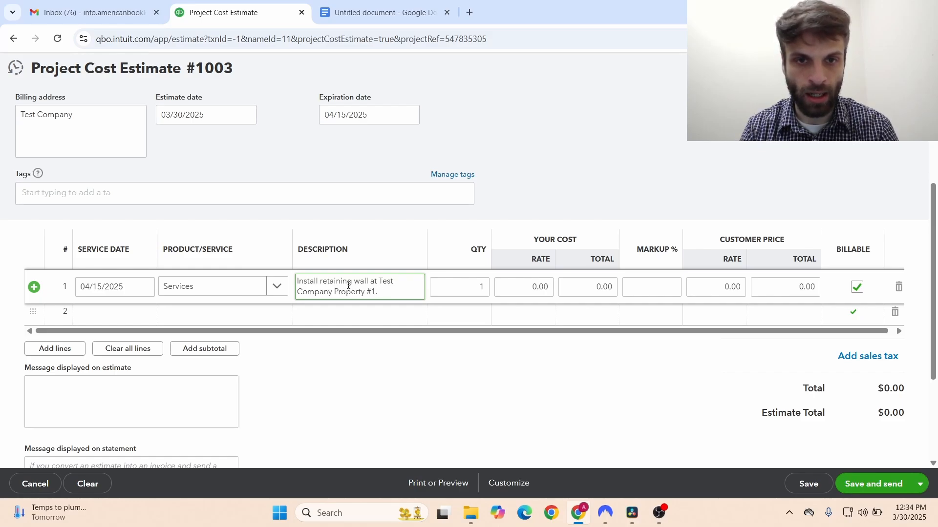
key(BackSpace)
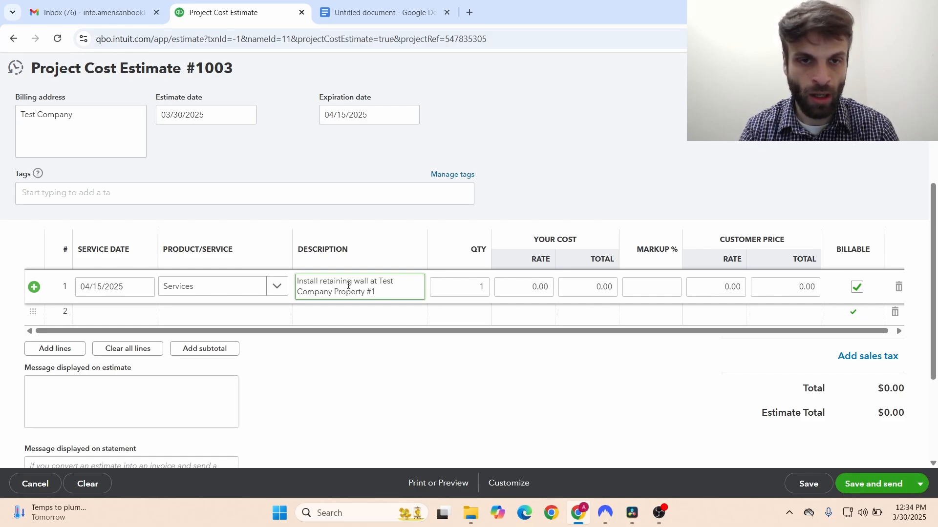
click(318, 282)
text(15 foot)
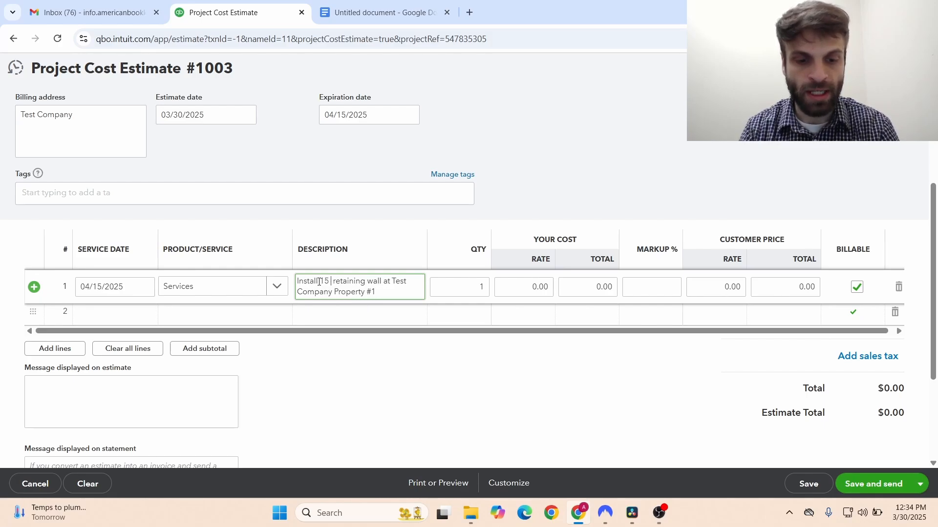
click(406, 283)
text(east end of)
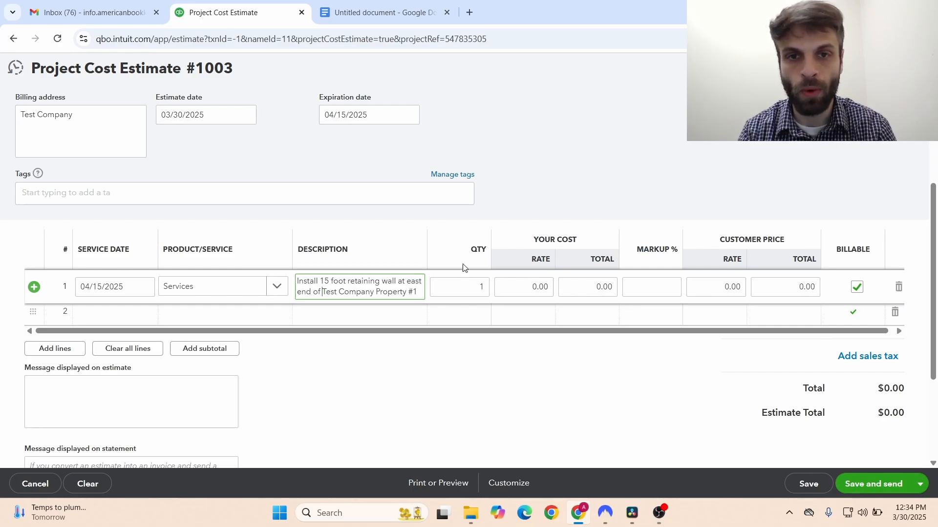
- Enter 4,000 as line 1's cost rate
click(527, 285)
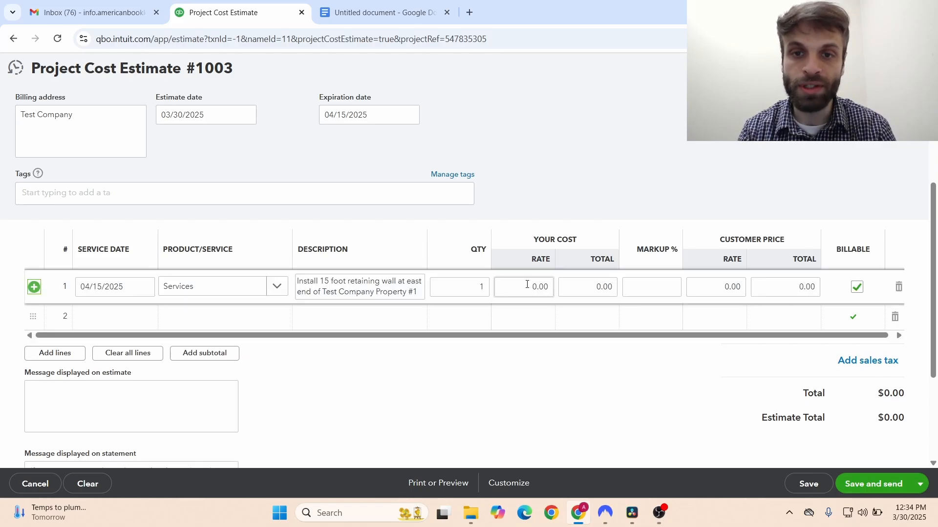
click(527, 284)
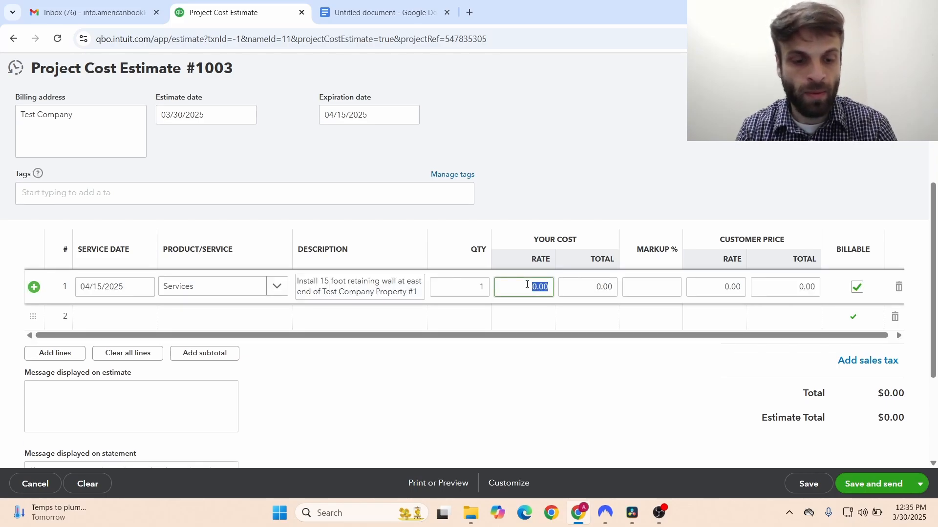
text(4000)
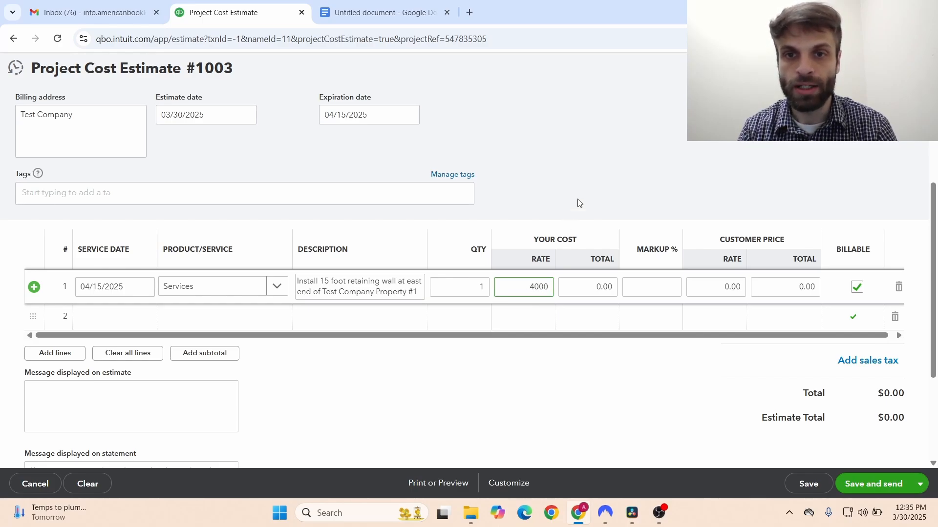
click(599, 178)
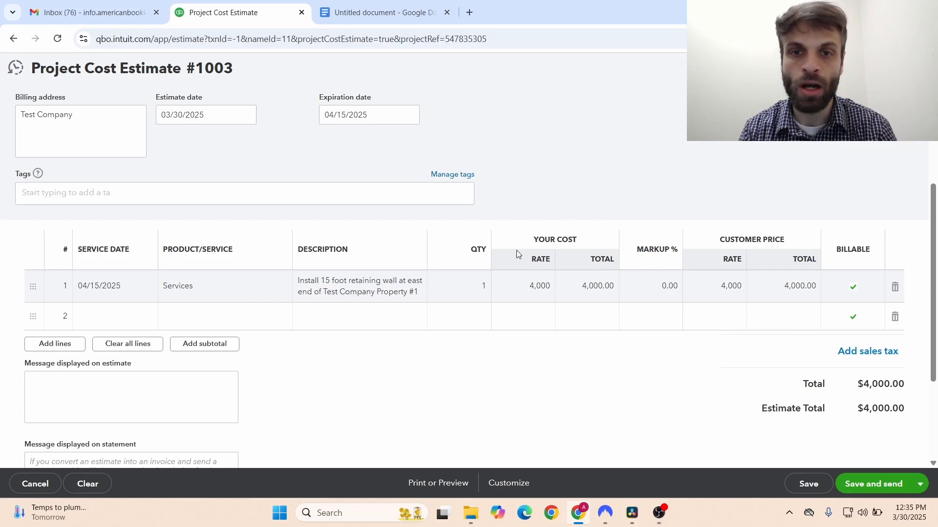
click(537, 285)
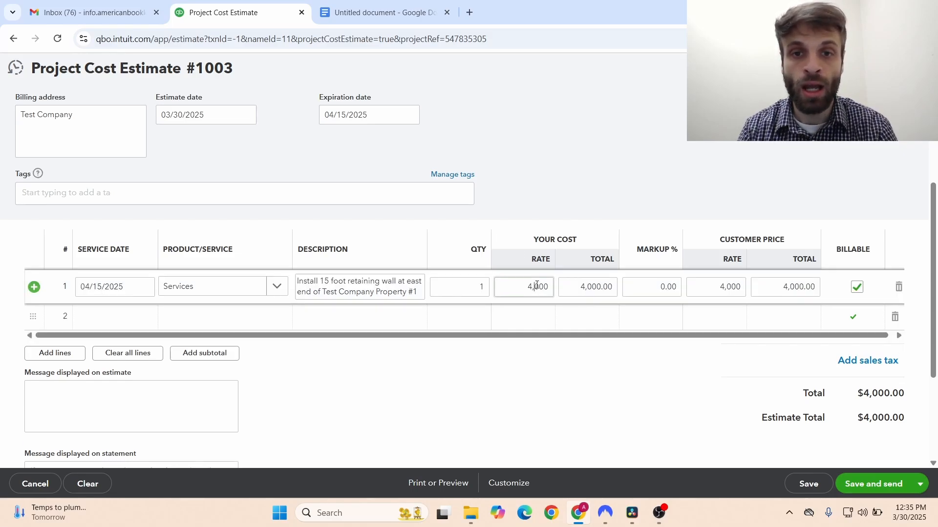
click(537, 286)
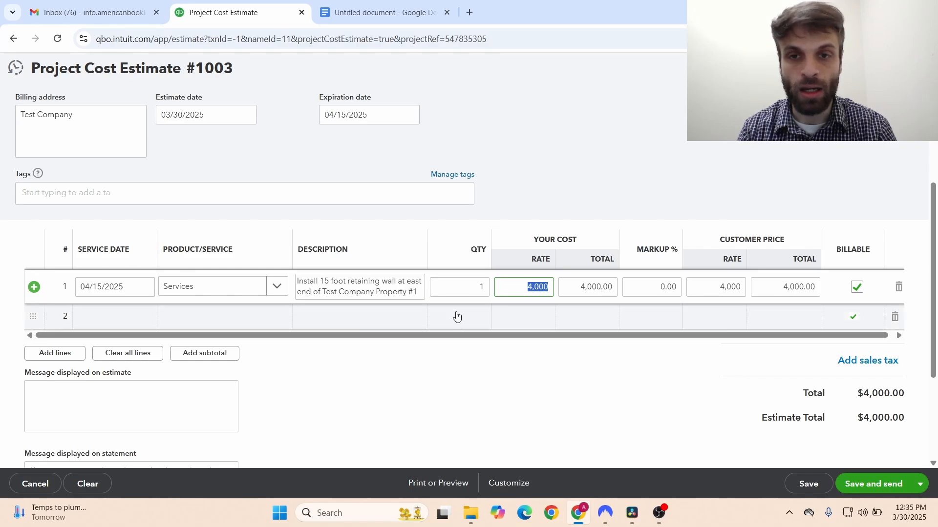
- Enter a 1,300 cost rate on line 2
click(531, 314)
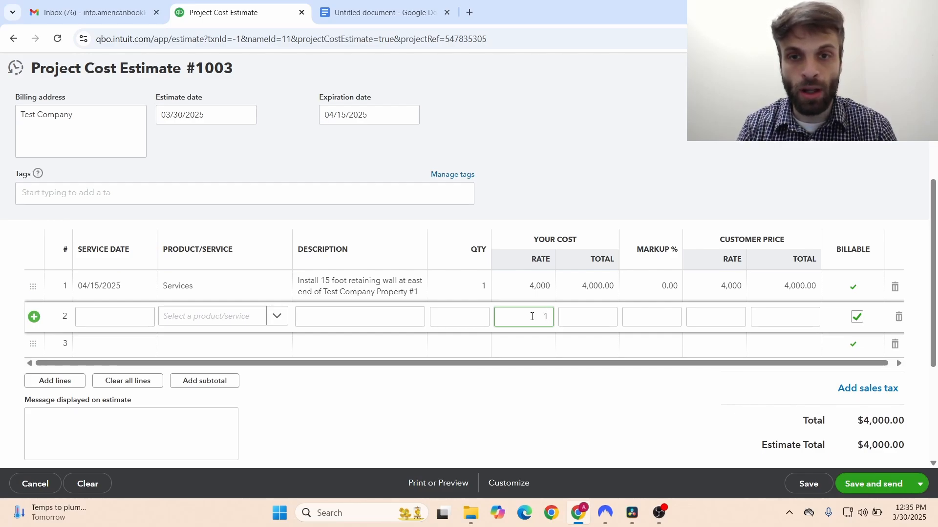
text(1,300)
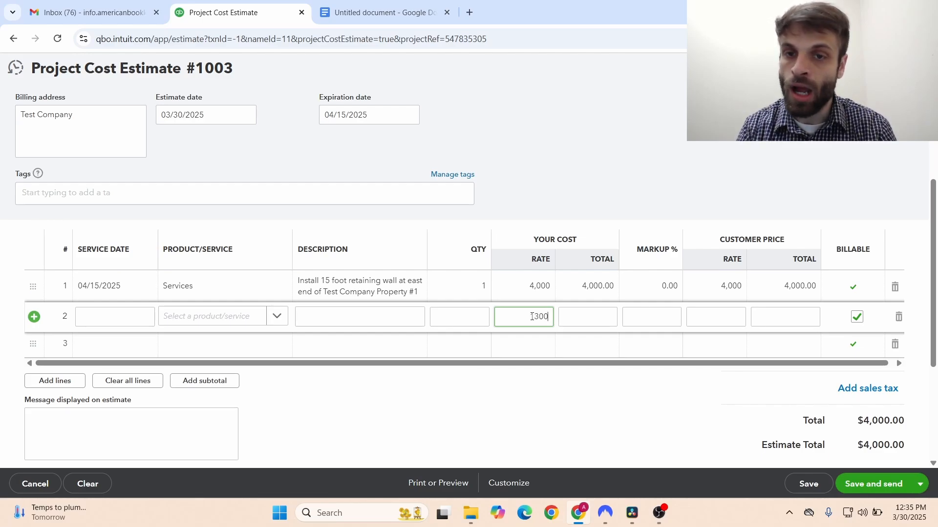
click(623, 122)
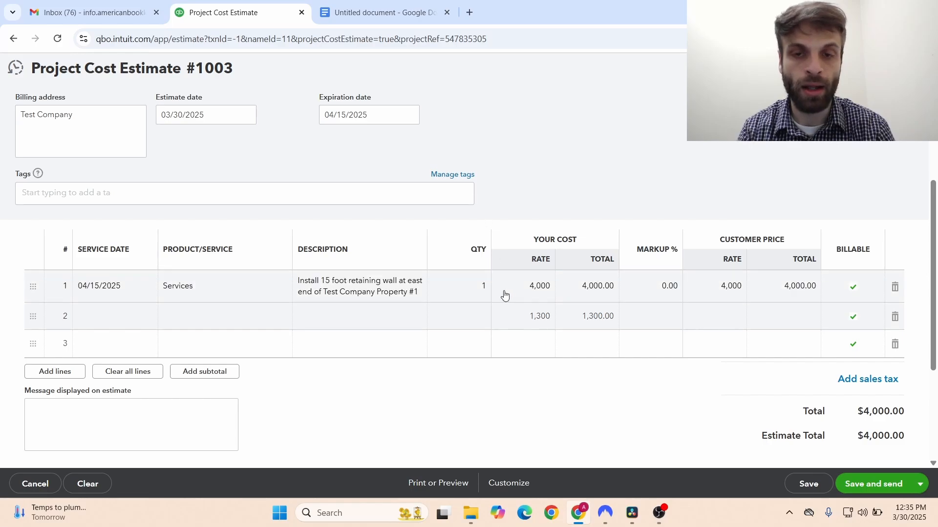
click(408, 289)
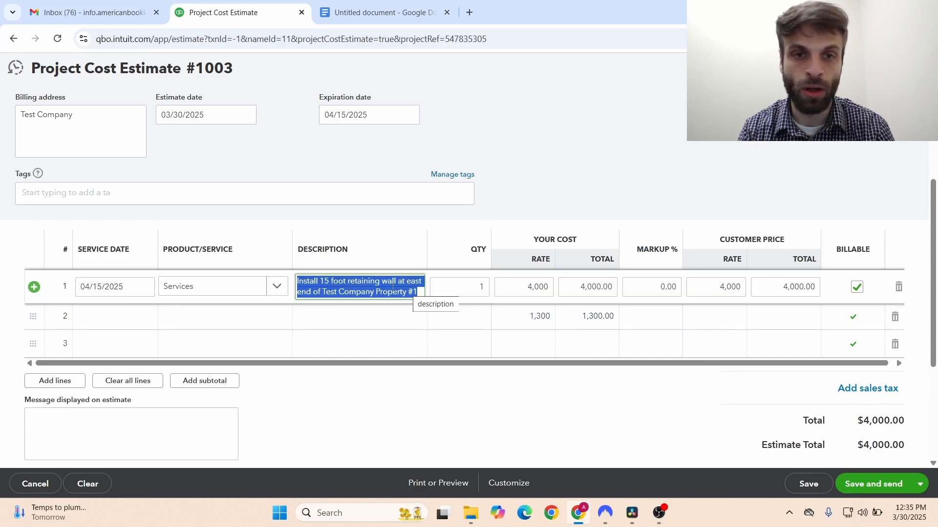
- Prefix line 1's description with 'Labor for'
click(299, 282)
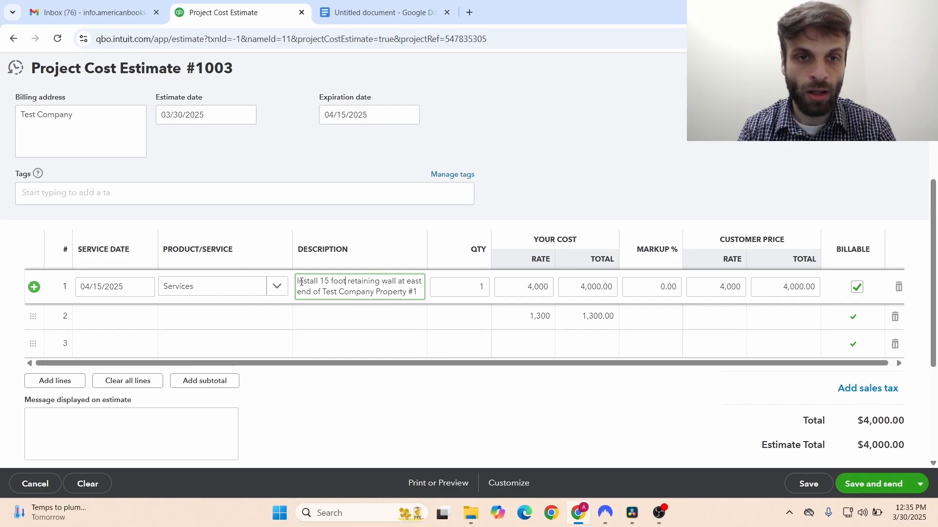
text(Labor for i)
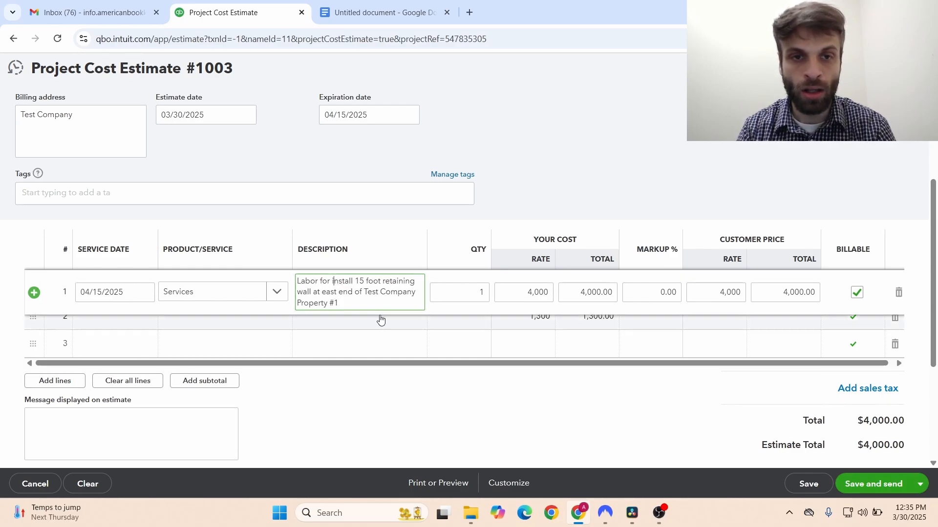
click(521, 195)
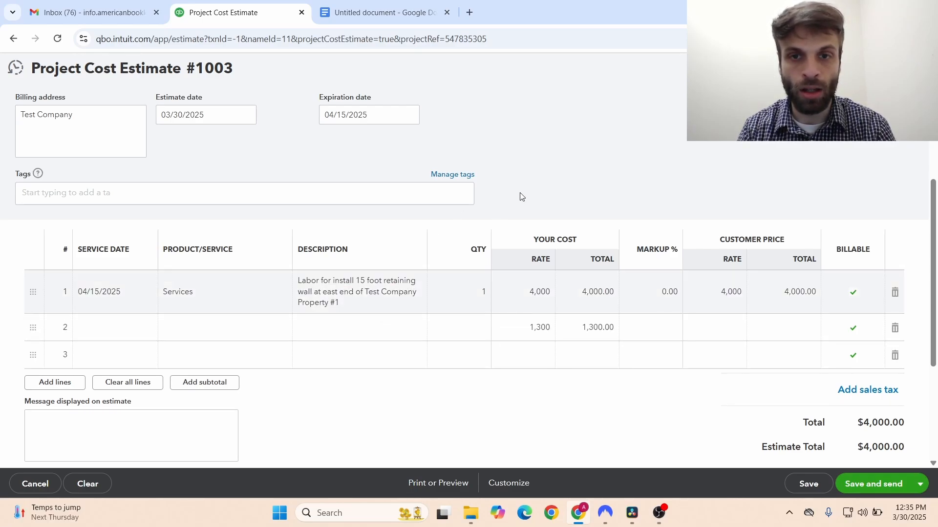
- Lower line 1's cost rate to 2,500
click(528, 294)
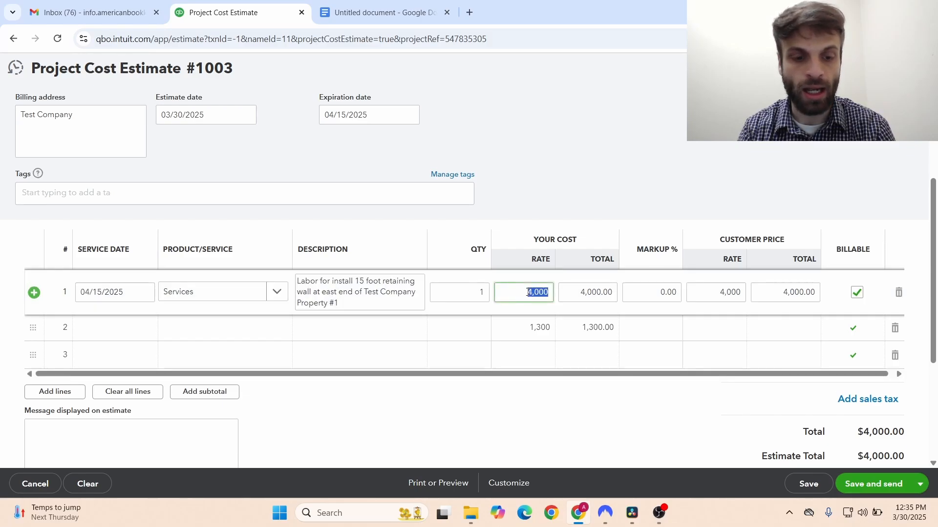
text(2500)
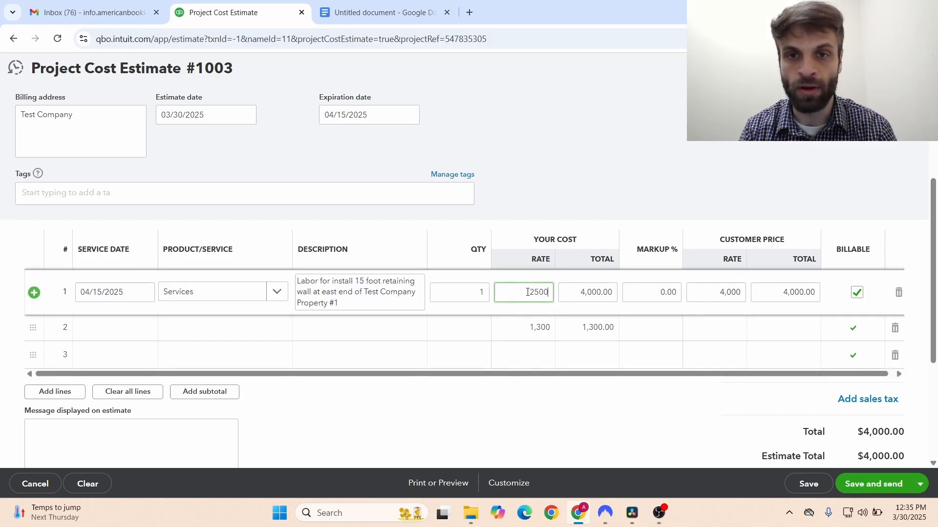
click(577, 204)
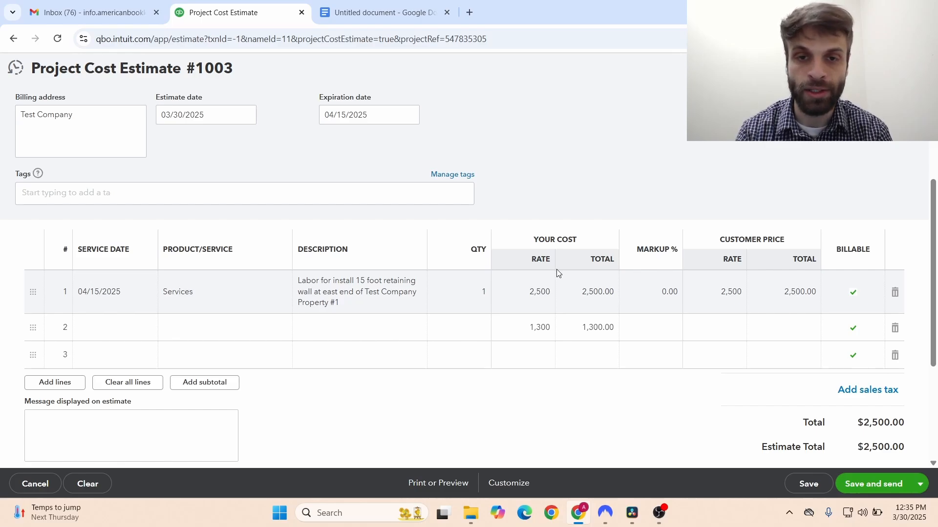
- Describe line 2 as 'Materials cost for retaining wall'
click(467, 333)
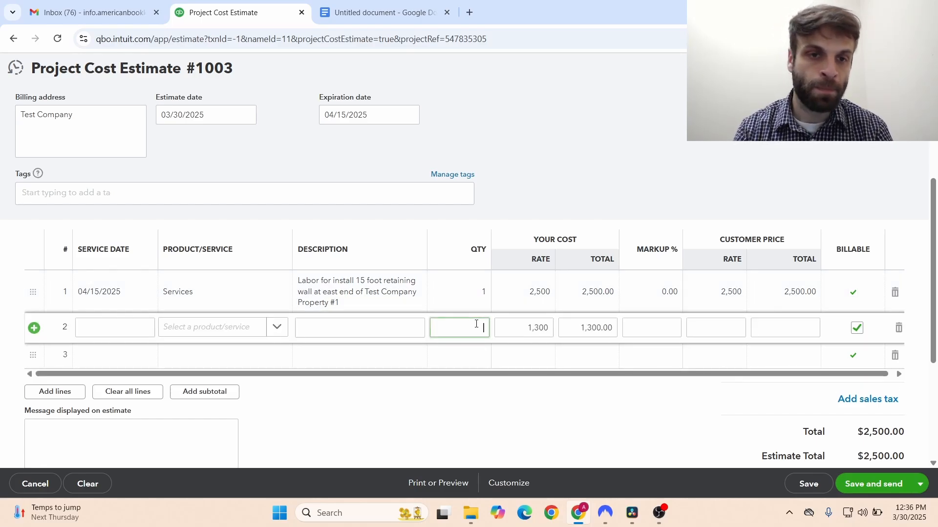
click(355, 334)
text(Materia)
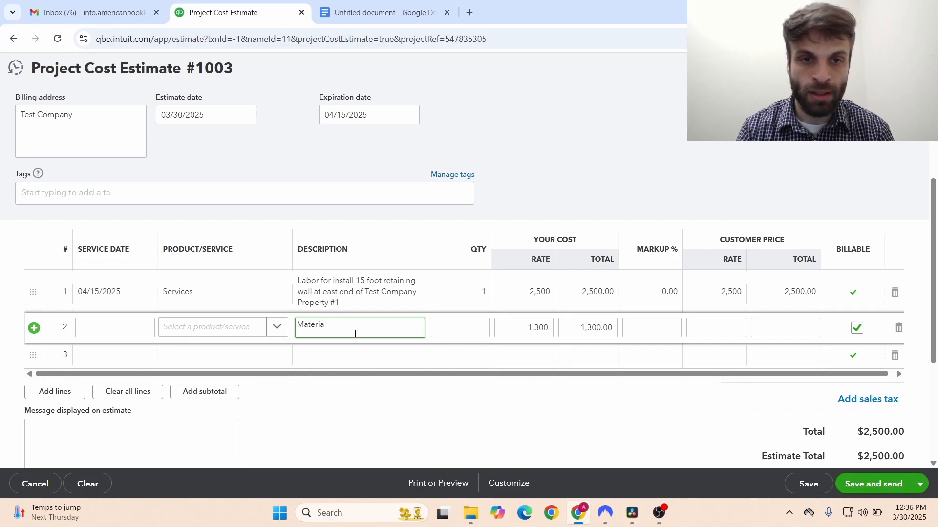
text(ls cost for)
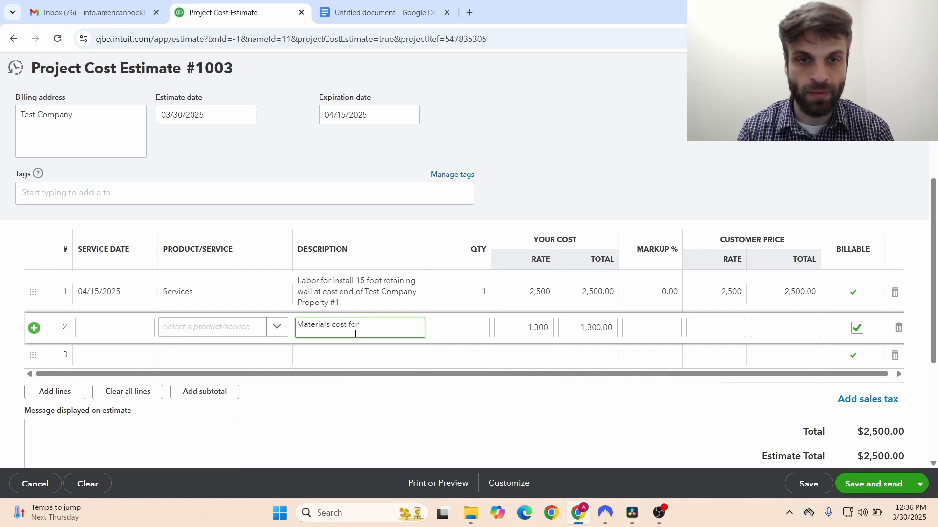
text( reat)
key(BackSpace)
key(BackSpace)
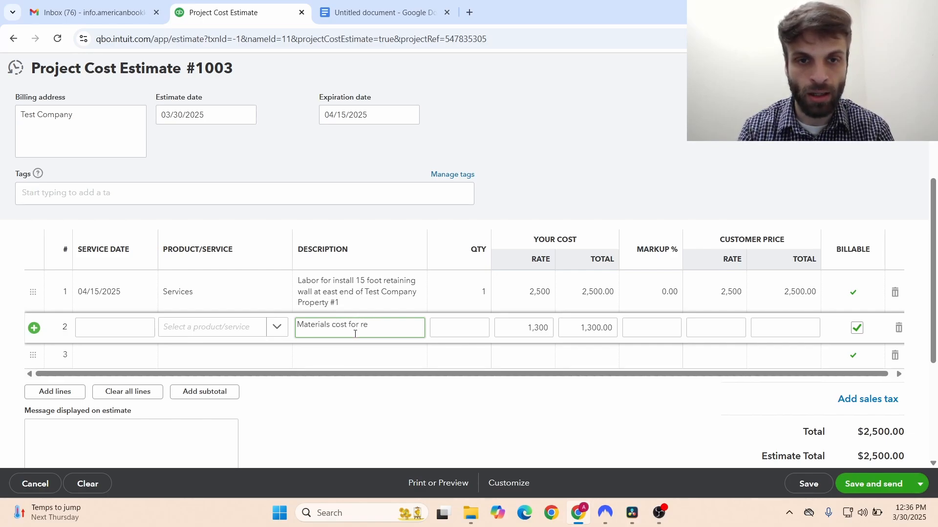
text(taining w)
key(BackSpace)
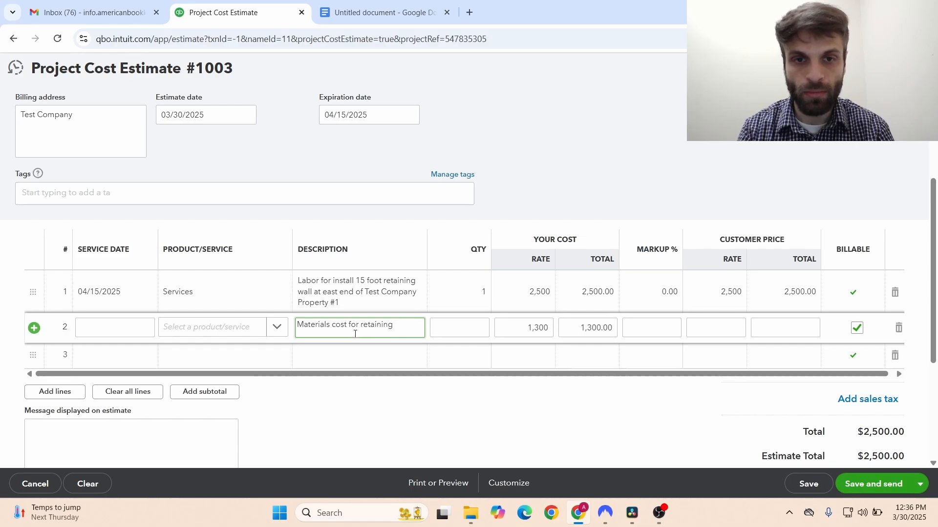
text(wall)
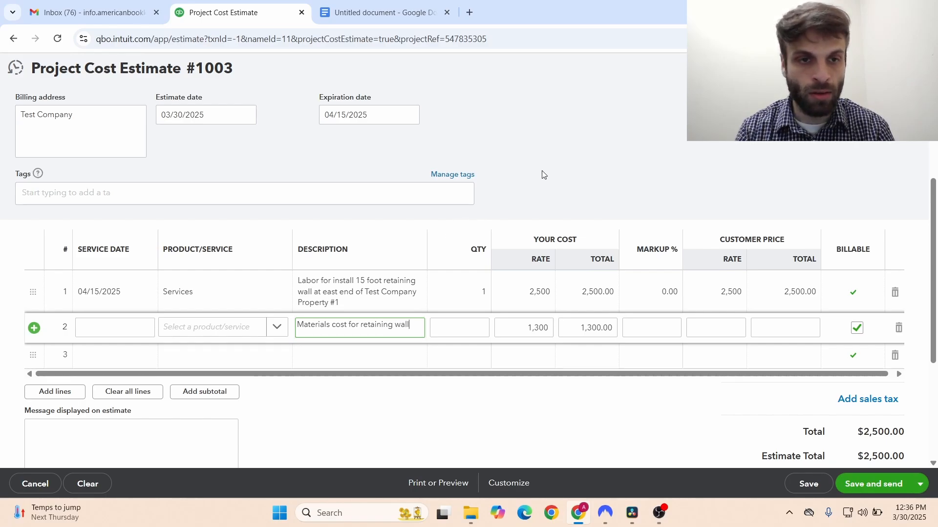
- Make line 2 a Services item dated 04/15/2025
click(281, 326)
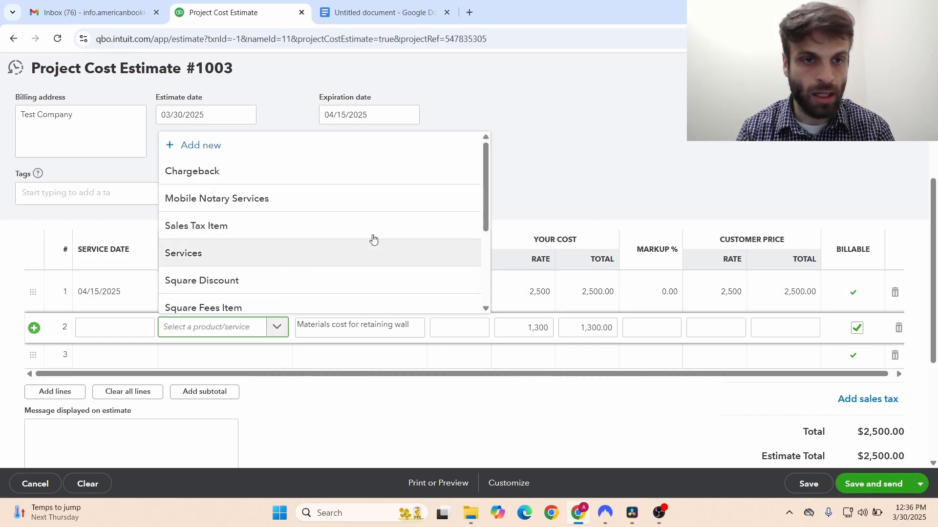
scroll(478, 230, down, 2)
scroll(481, 254, up, 2)
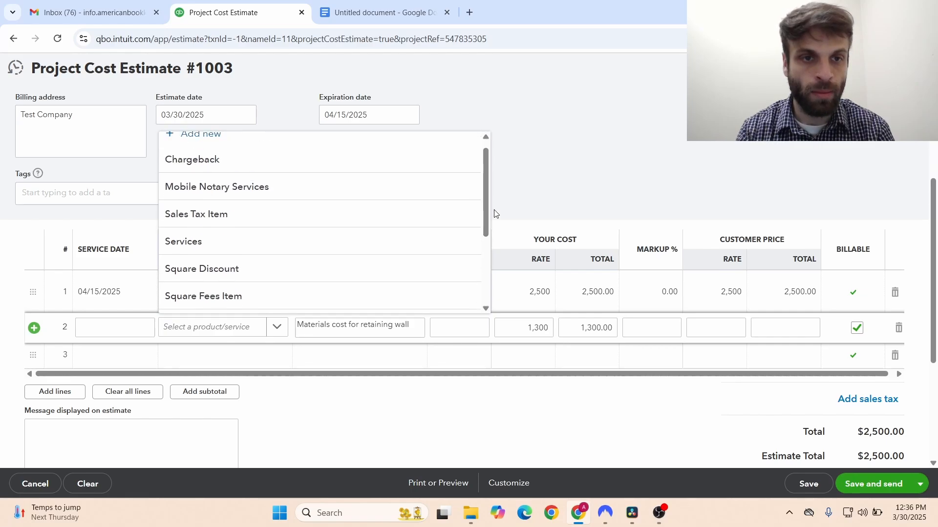
click(285, 242)
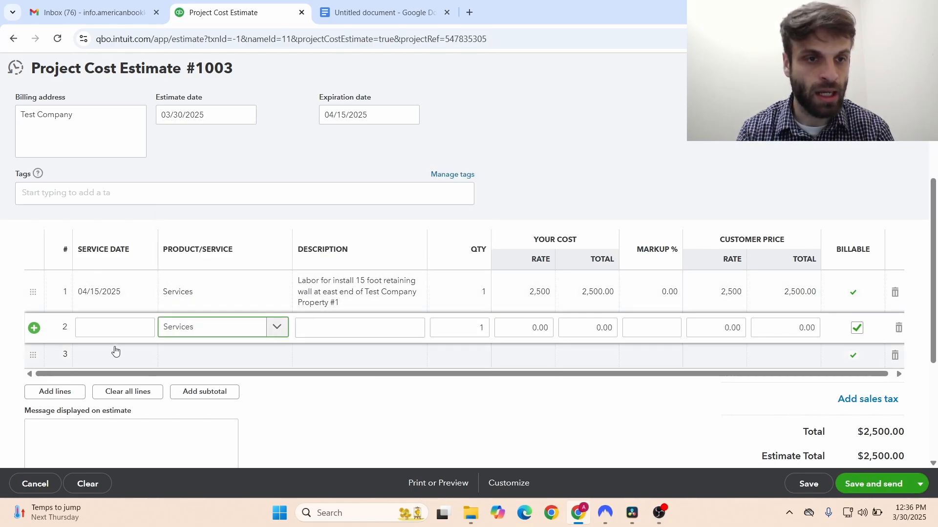
click(120, 332)
click(143, 327)
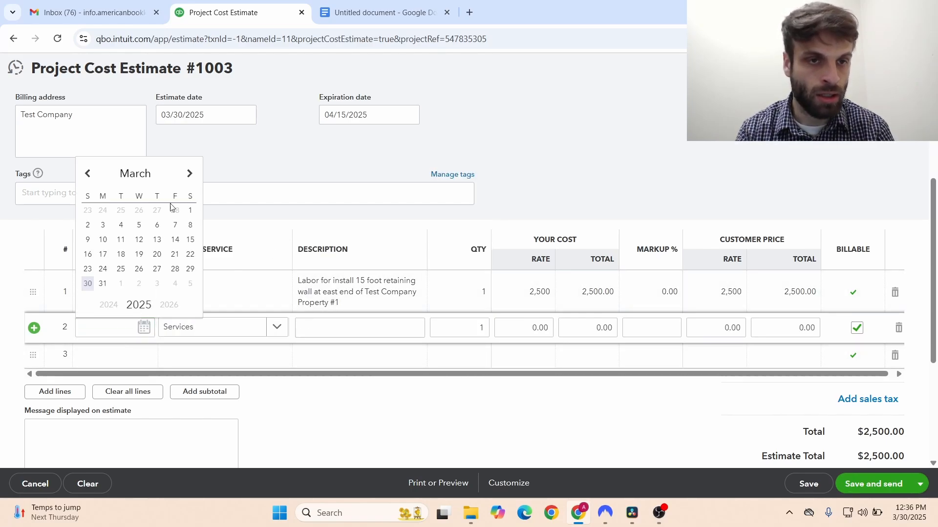
click(190, 175)
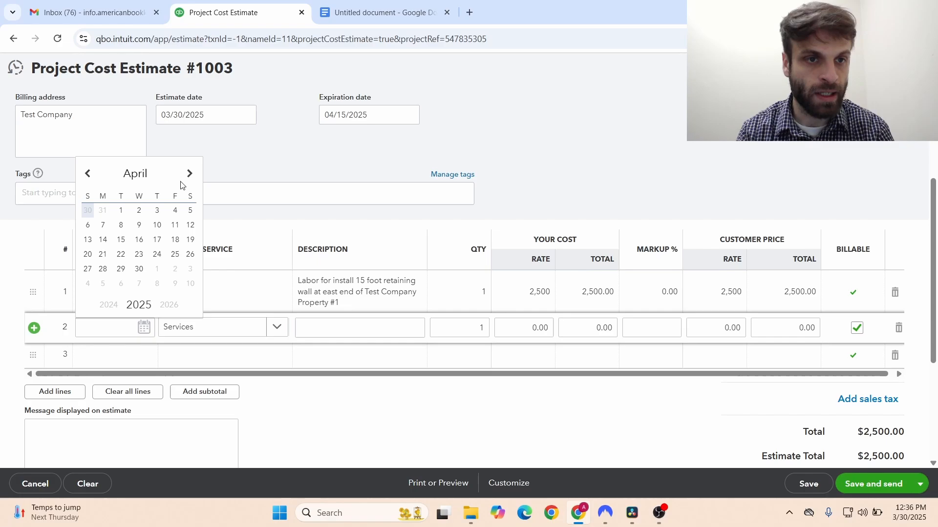
click(121, 240)
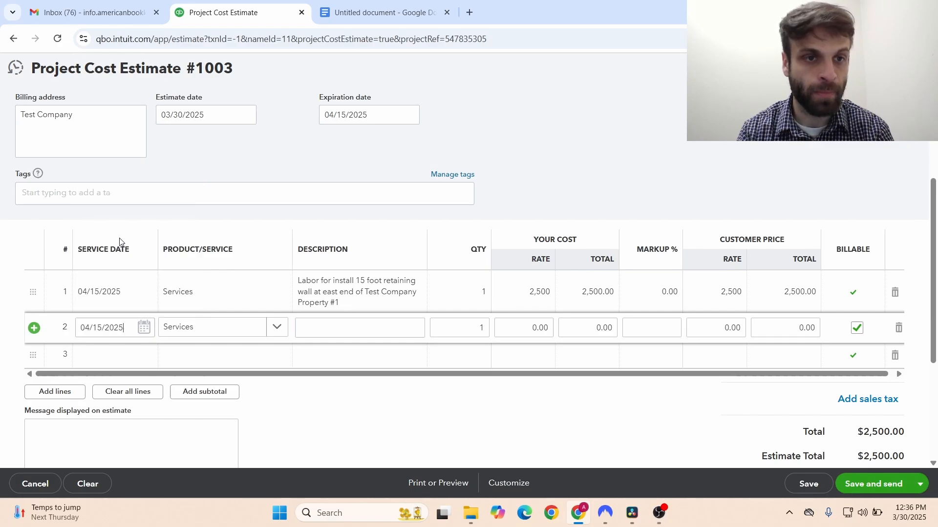
- Set line 2's cost rate to 1,300, bringing the total to $3,800.00
click(601, 179)
click(542, 332)
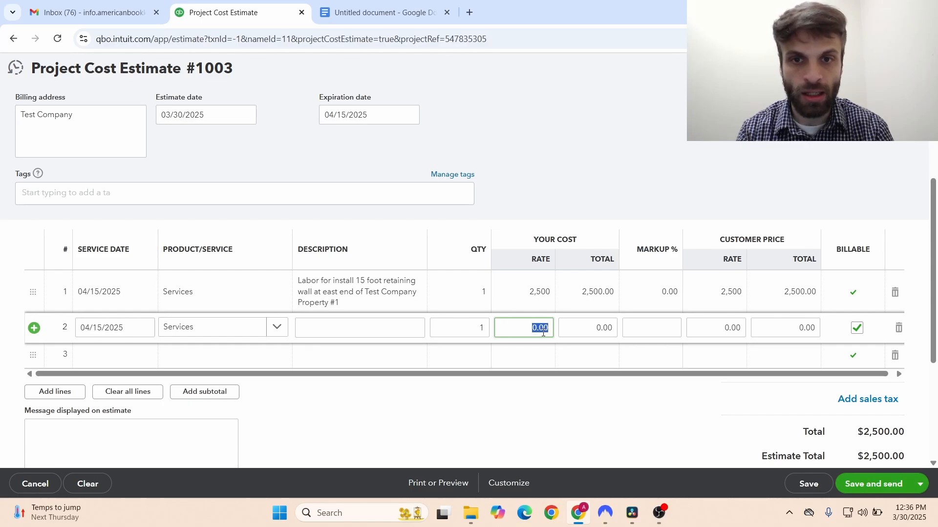
text(1300)
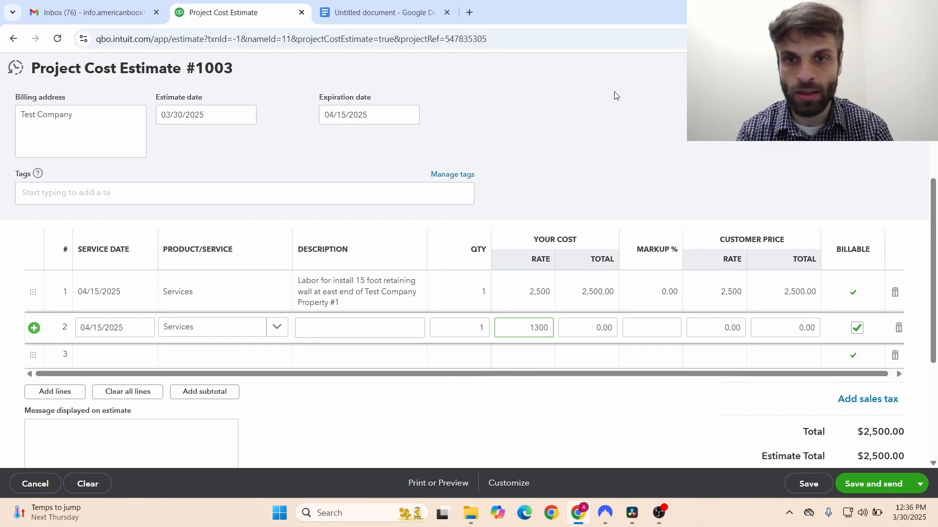
click(602, 138)
scroll(937, 266, down, 1)
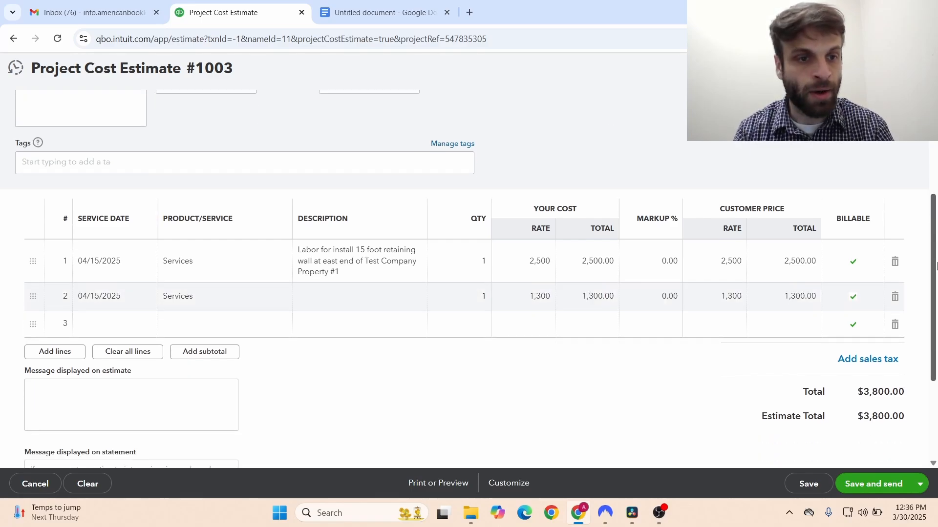
scroll(936, 266, down, 3)
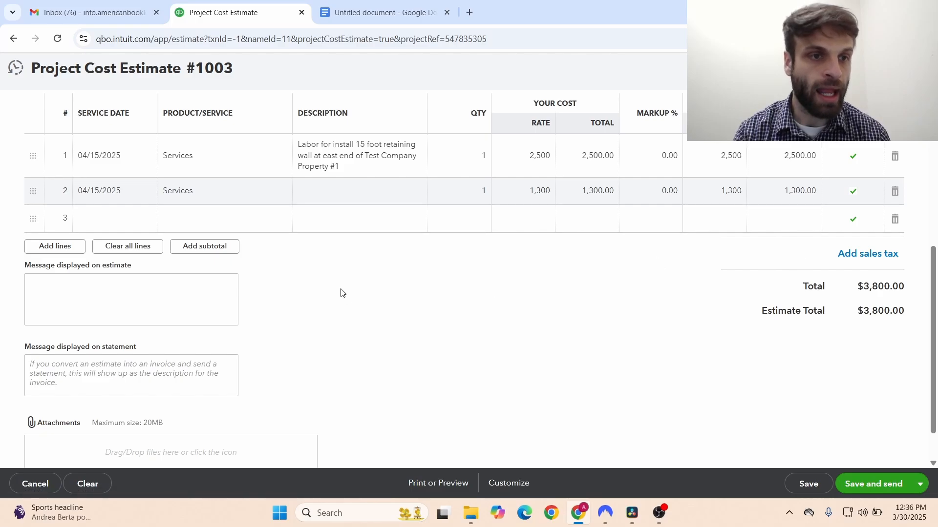
- Replace line 2's description with 'Materials for retaining wall'
click(114, 286)
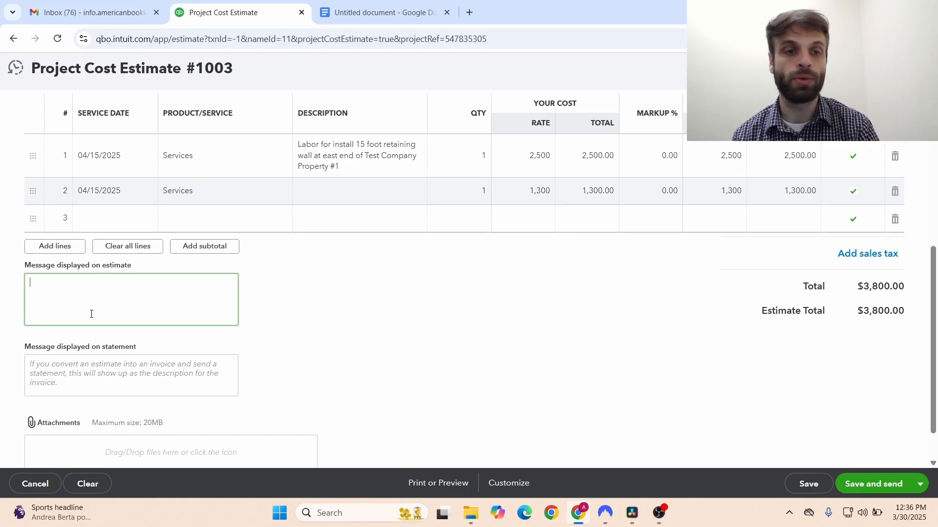
click(304, 189)
text(Ma)
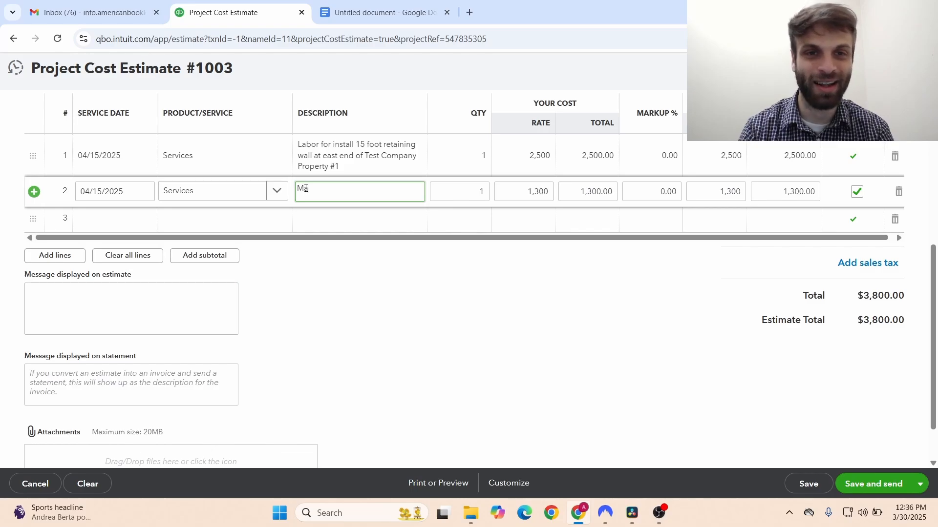
text(terials for)
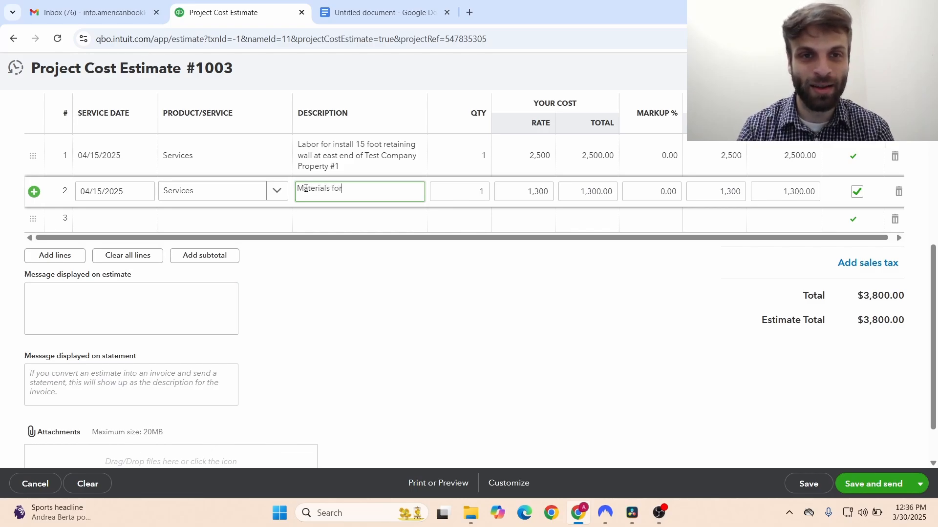
text( retaining wall)
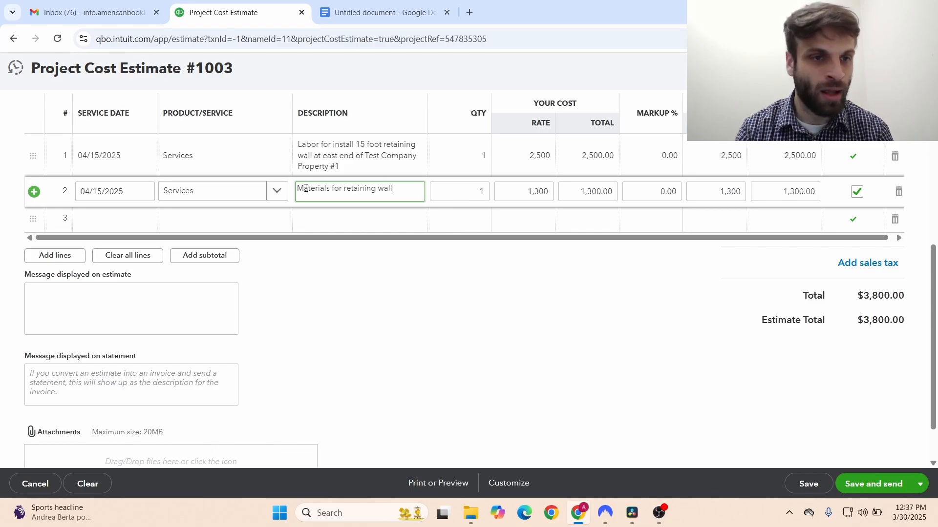
click(175, 292)
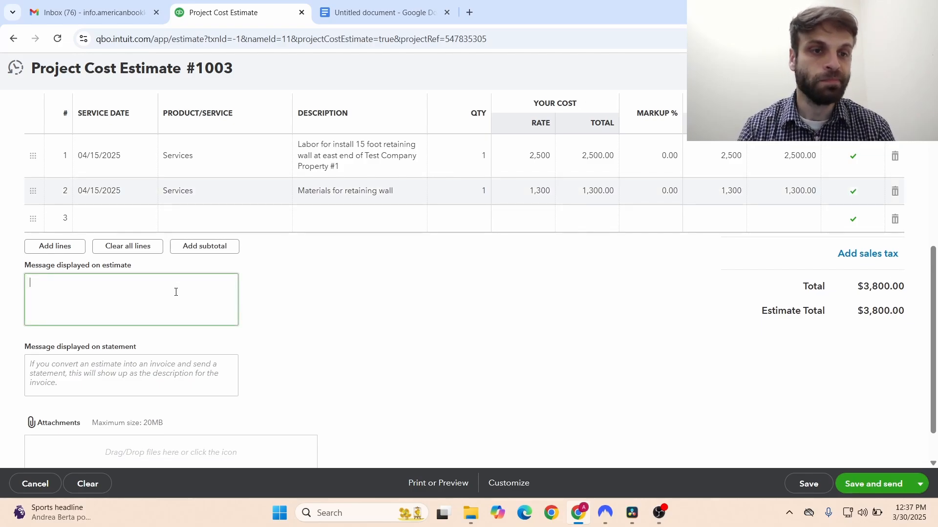
- Write a thank-you note with the contact phone number as the estimate message
text(Tah)
key(BackSpace)
key(BackSpace)
text(hank)
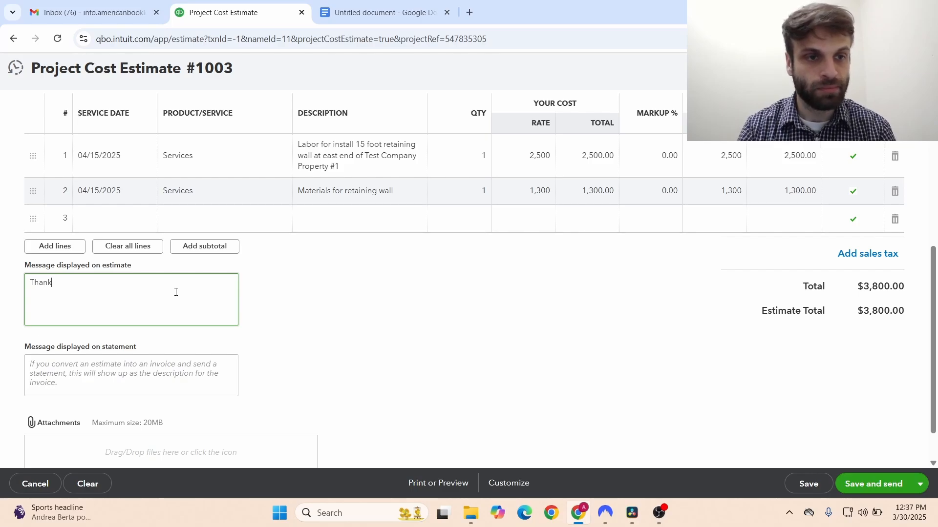
text( you for yo)
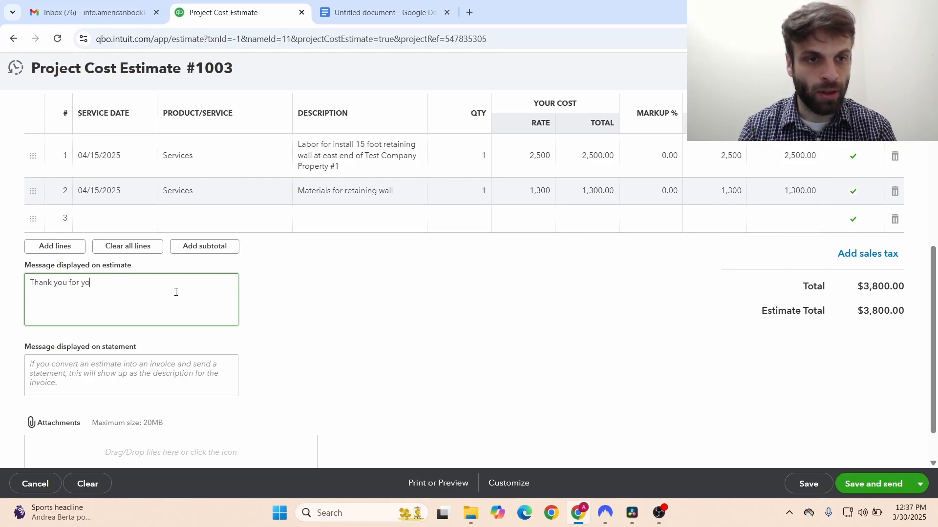
text(ur busine)
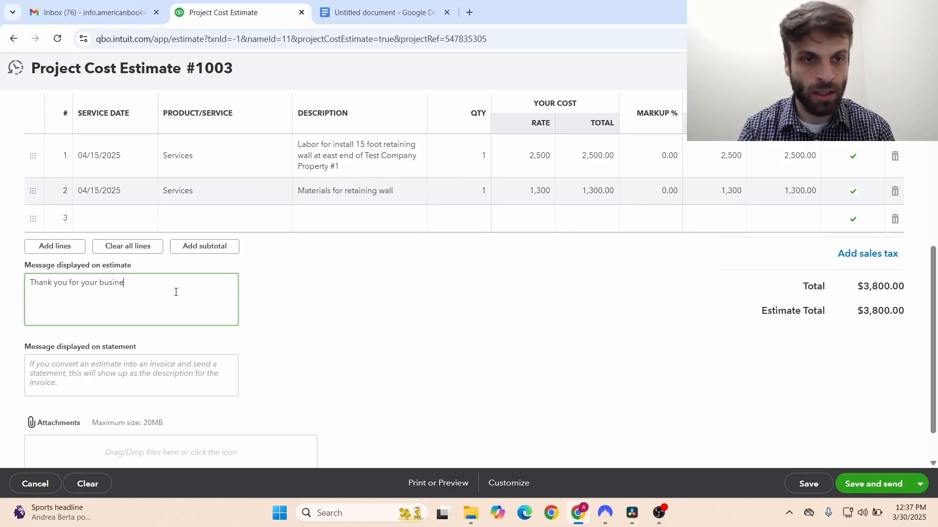
text(ss, if y)
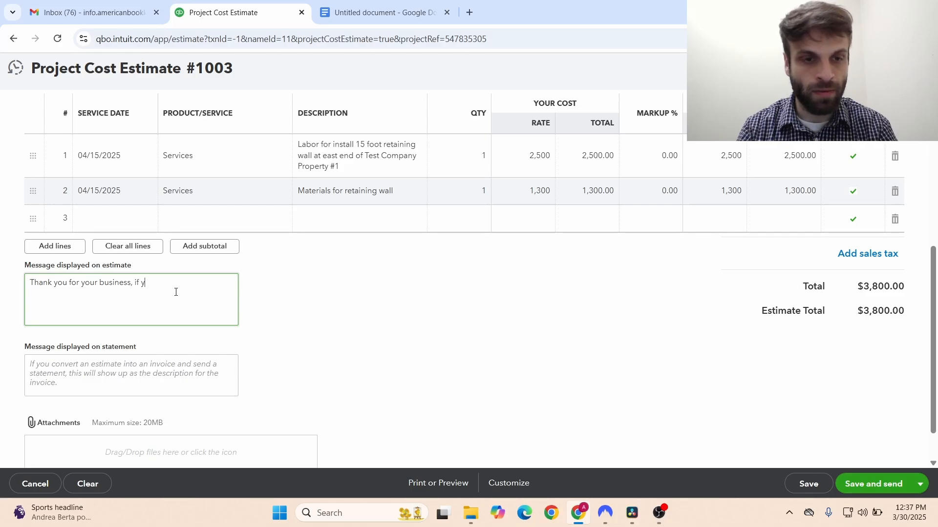
text(ou have question)
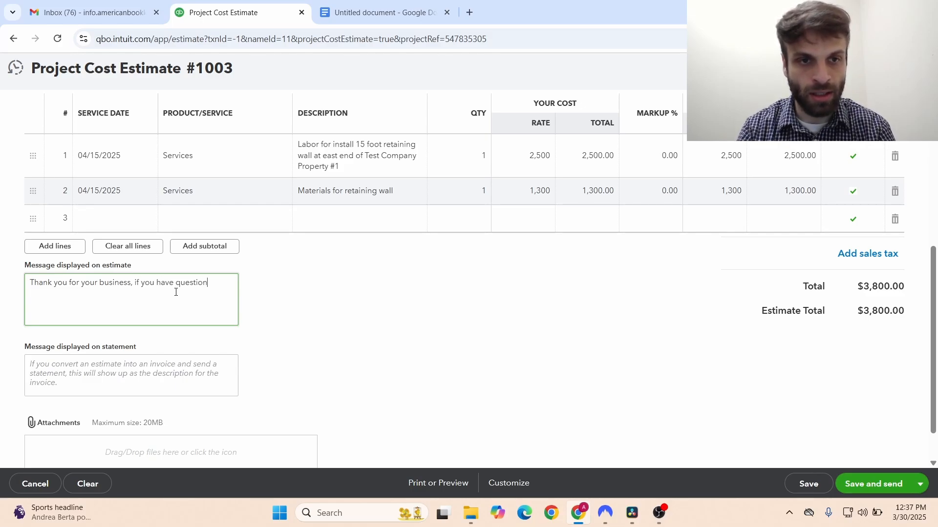
text(s please feel)
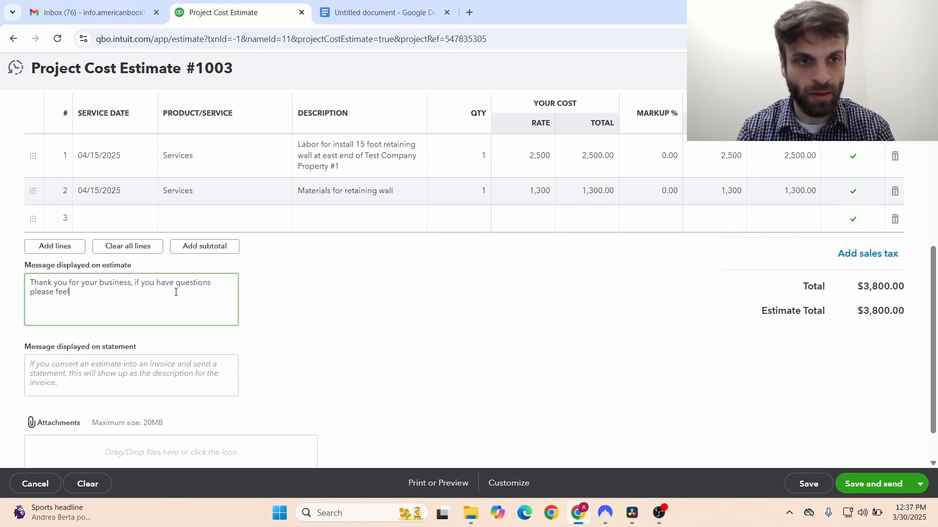
text( free to contact 55)
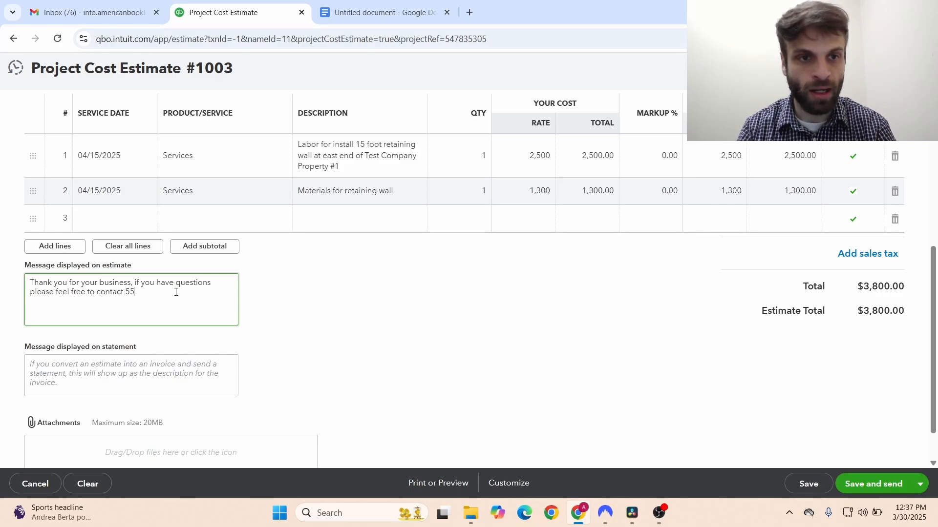
text(5-555-5555)
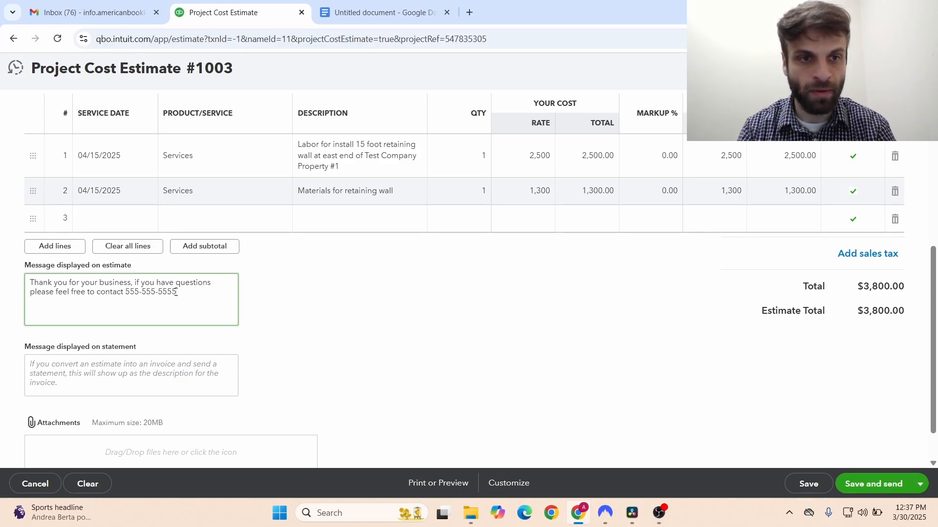
text(. Thank)
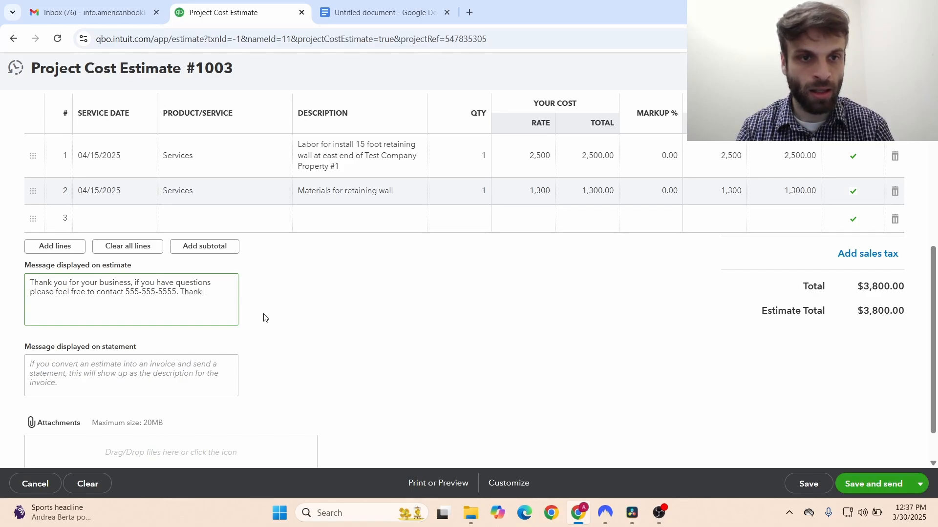
key(BackSpace)
text(s!)
click(56, 394)
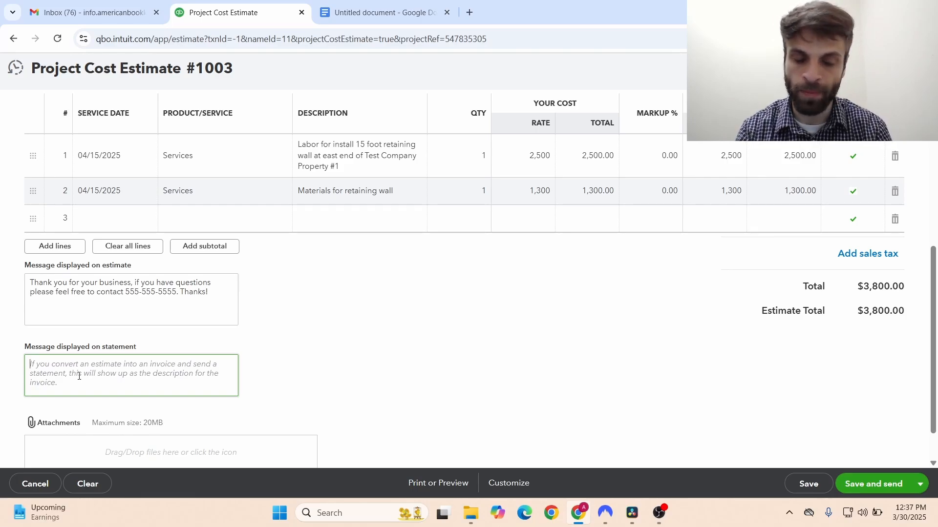
- Copy the same thank-you note into the statement message
click(118, 280)
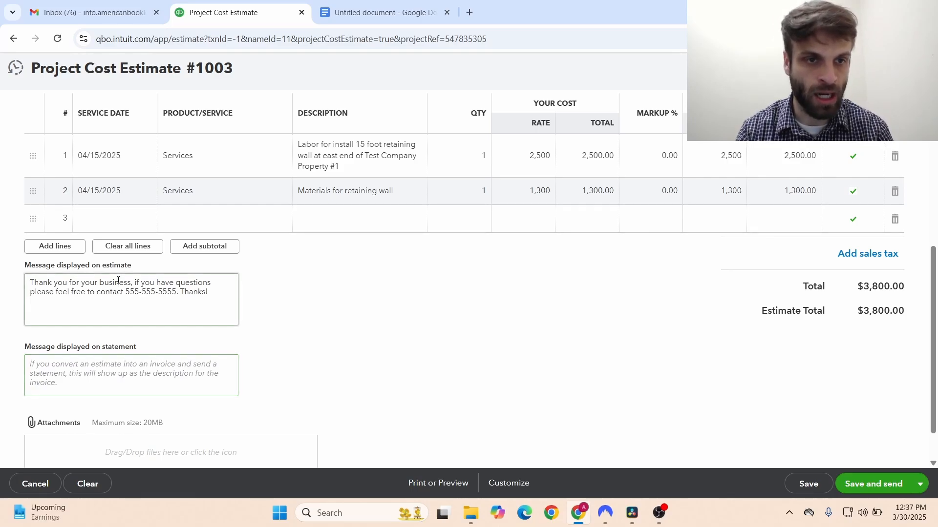
key(ctrl+a)
key(ctrl+c)
click(111, 376)
key(ctrl+v)
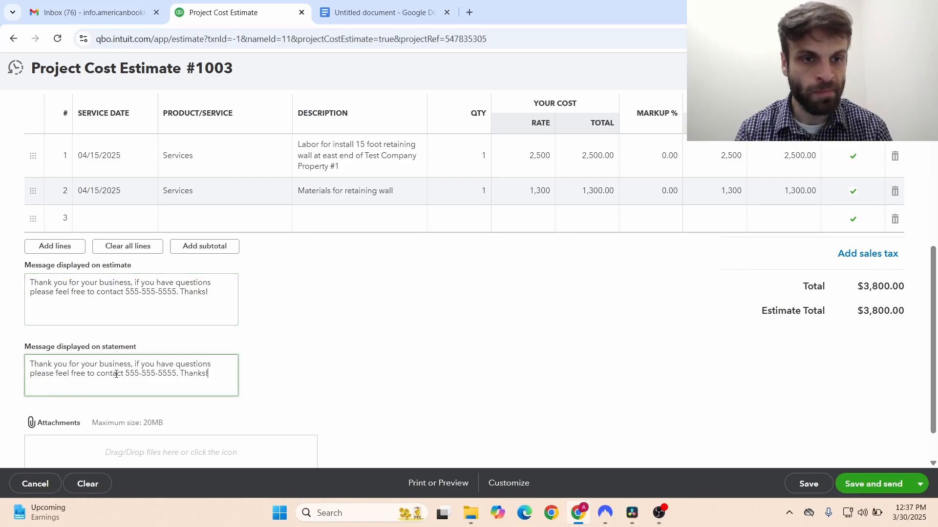
click(449, 357)
scroll(503, 352, down, 1)
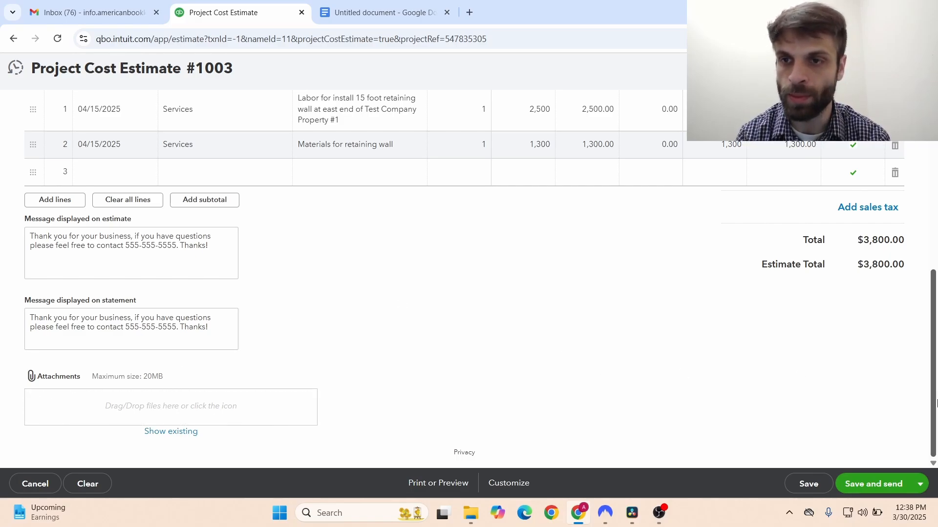
drag(935, 403, 935, 239)
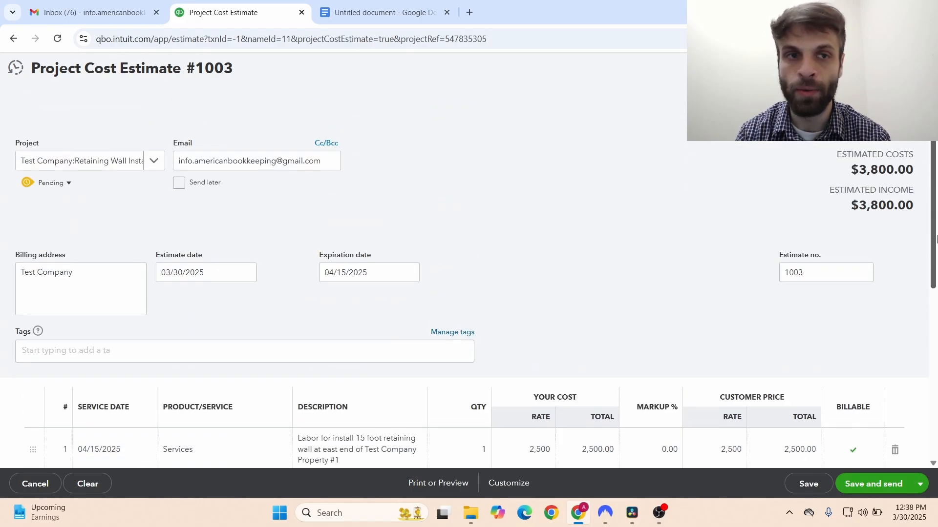
triple_click(193, 166)
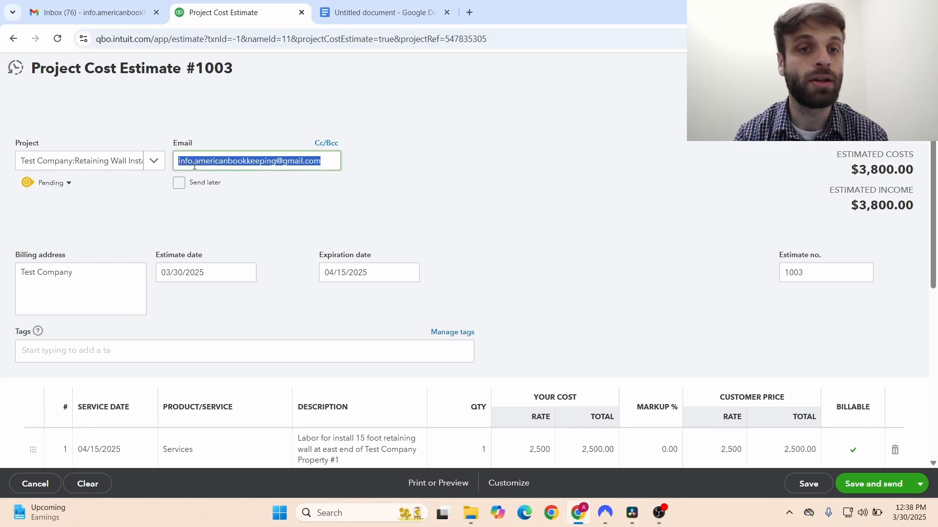
click(458, 178)
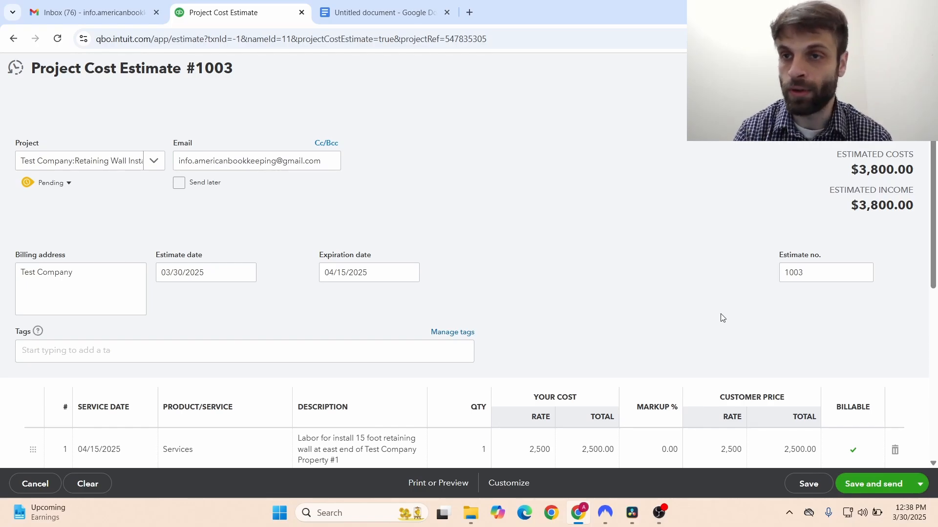
scroll(918, 293, down, 5)
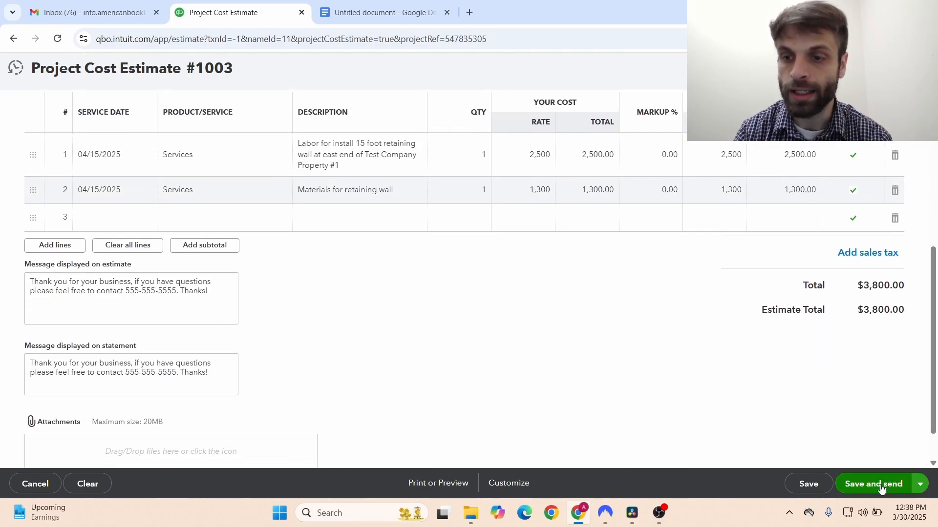
- Save the estimate and title the email 'Estimate 1003 from American Bookkeeping Services'
click(874, 484)
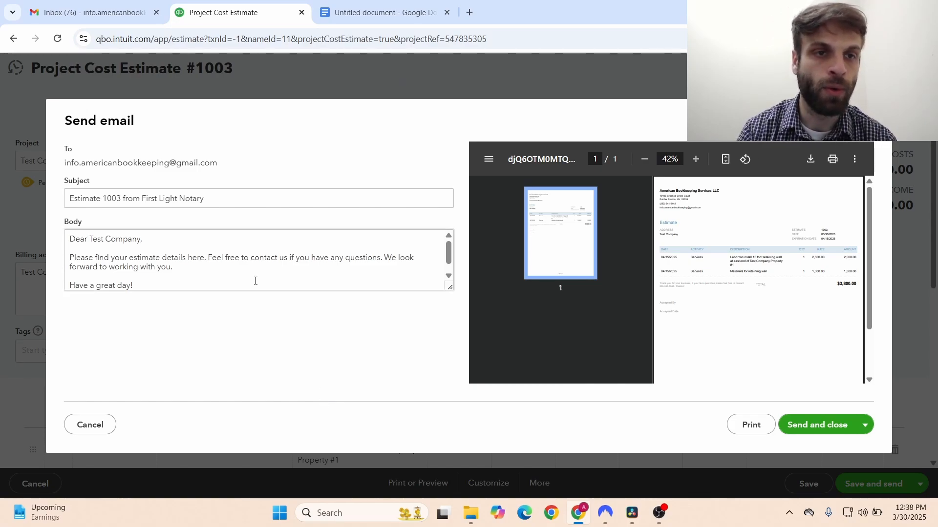
click(143, 201)
drag(143, 200, 209, 195)
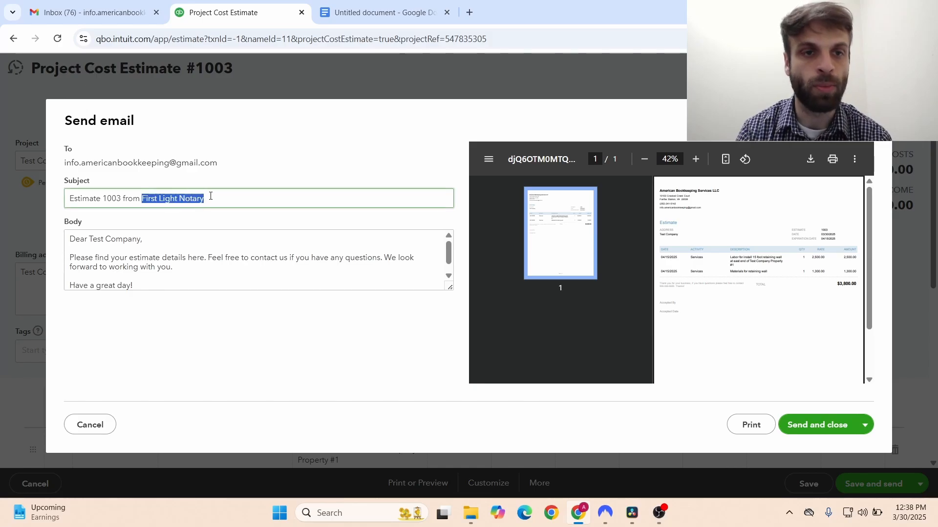
text(Ameri)
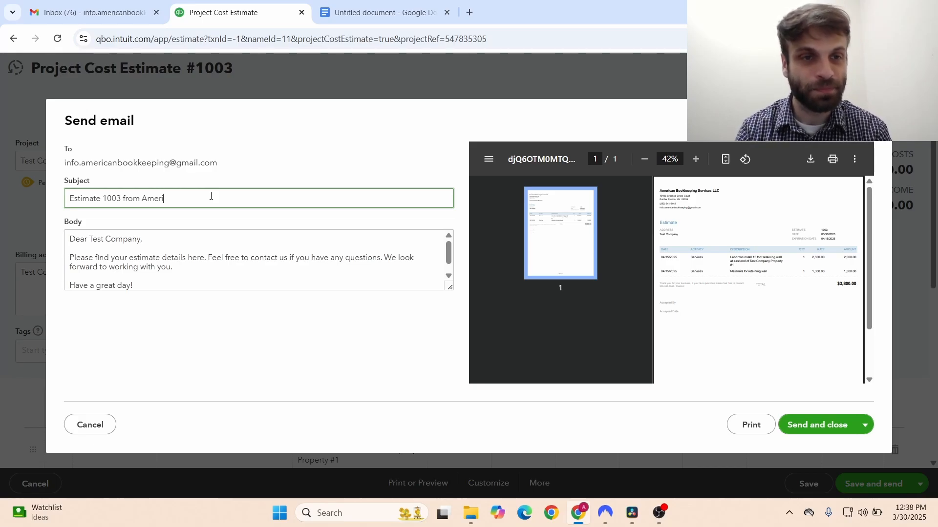
text(can B)
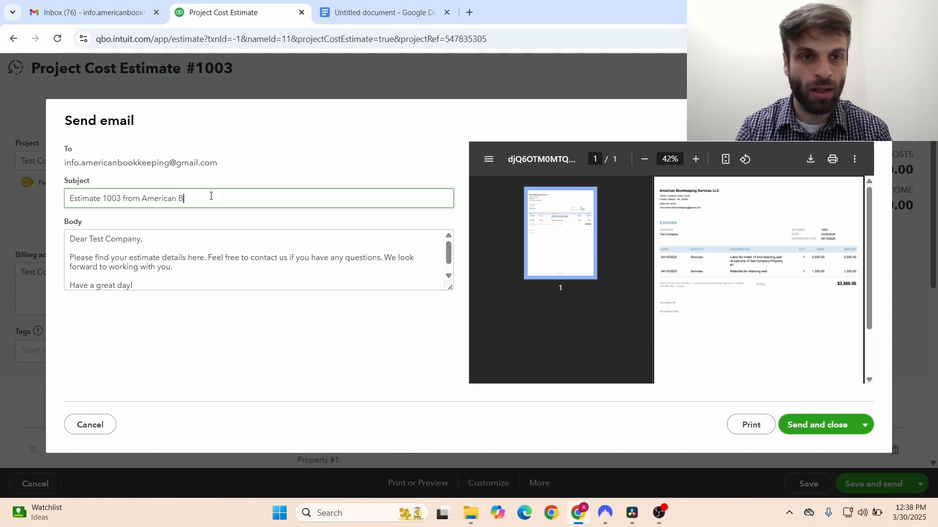
text(ookkeeping Services)
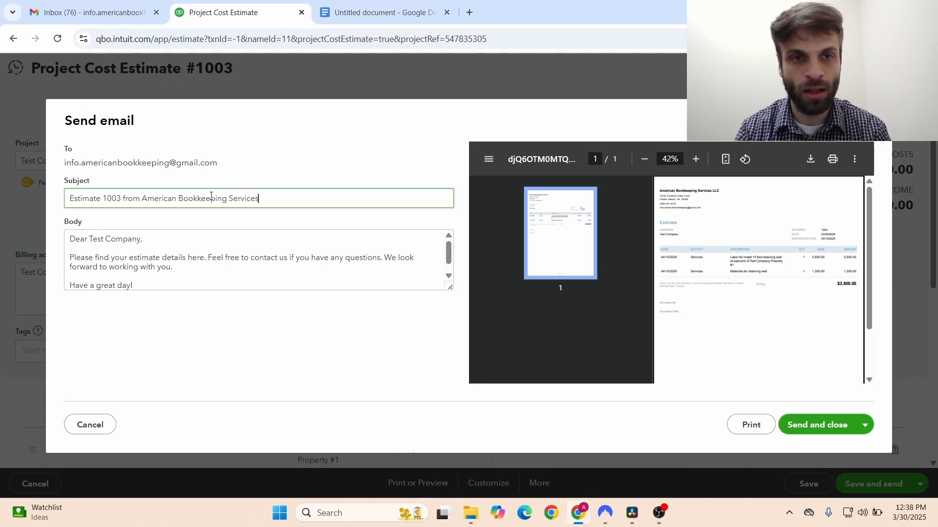
click(377, 340)
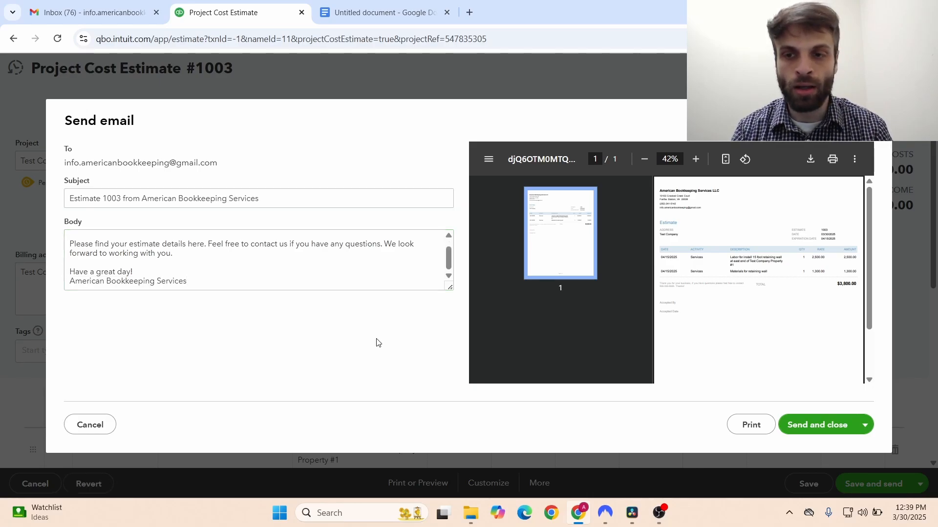
- Review the email body, send the estimate, and switch to Gmail
click(448, 258)
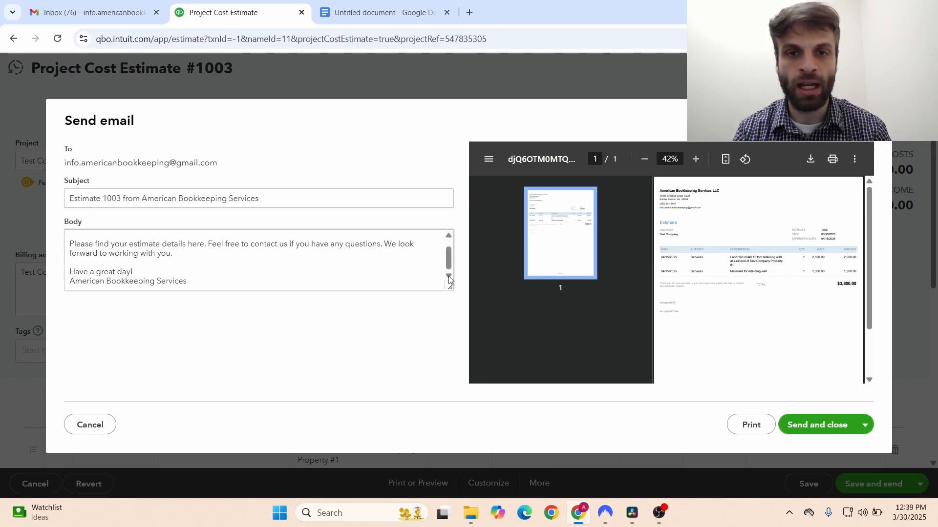
key(ctrl+a)
scroll(448, 258, up, 1)
click(396, 257)
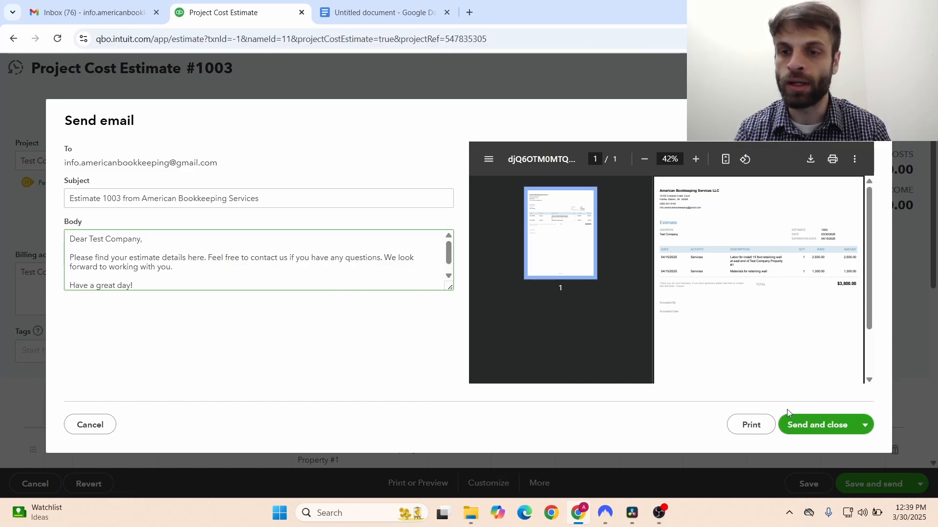
click(799, 426)
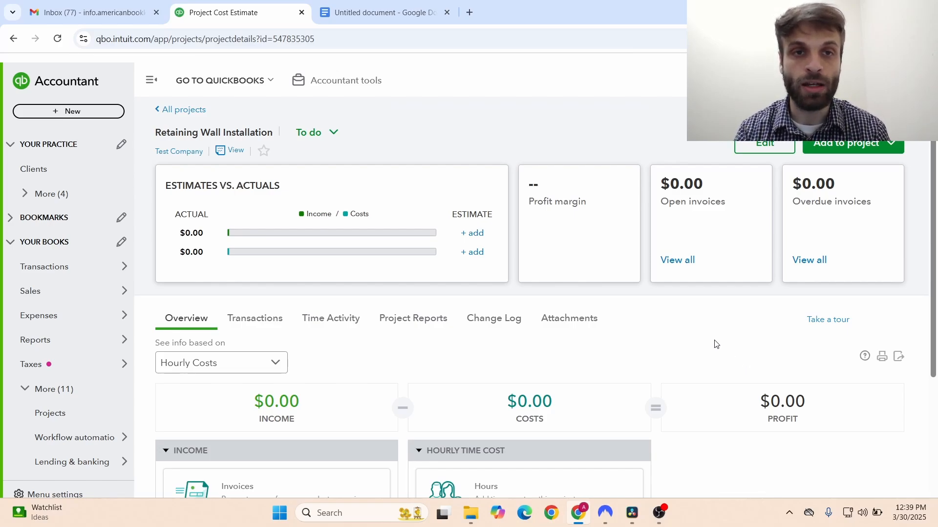
key(ctrl+shift+Tab)
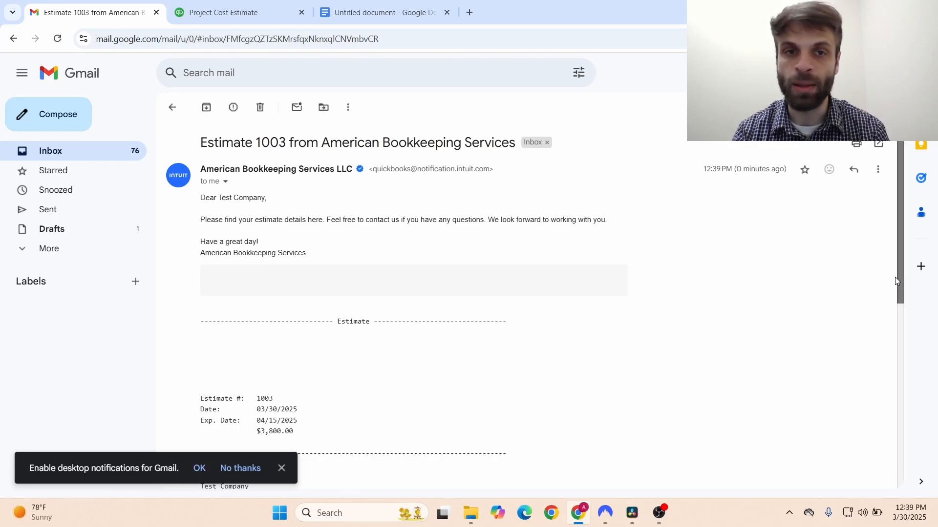
- Dismiss the notifications prompt, read the Estimate 1003 email to its $3,800.00 total, and return to QuickBooks
scroll(894, 289, down, 1)
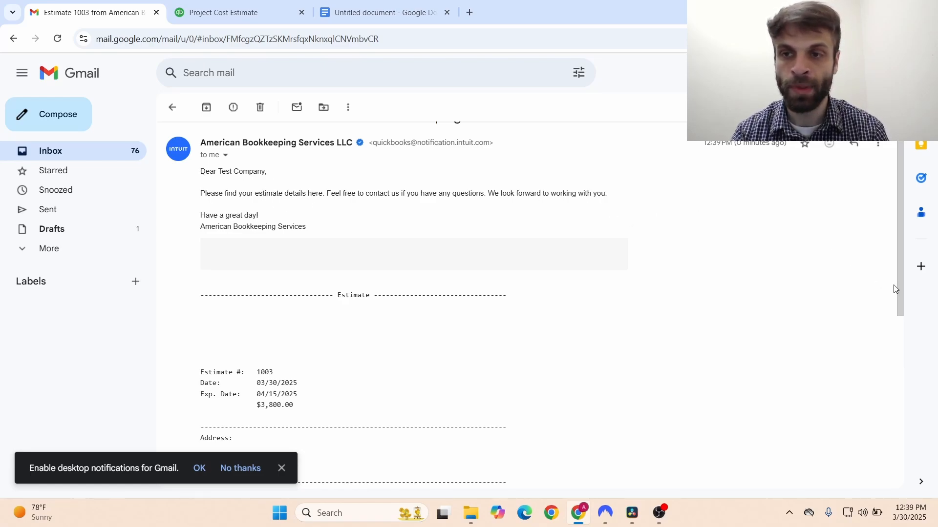
drag(894, 289, 890, 367)
click(281, 468)
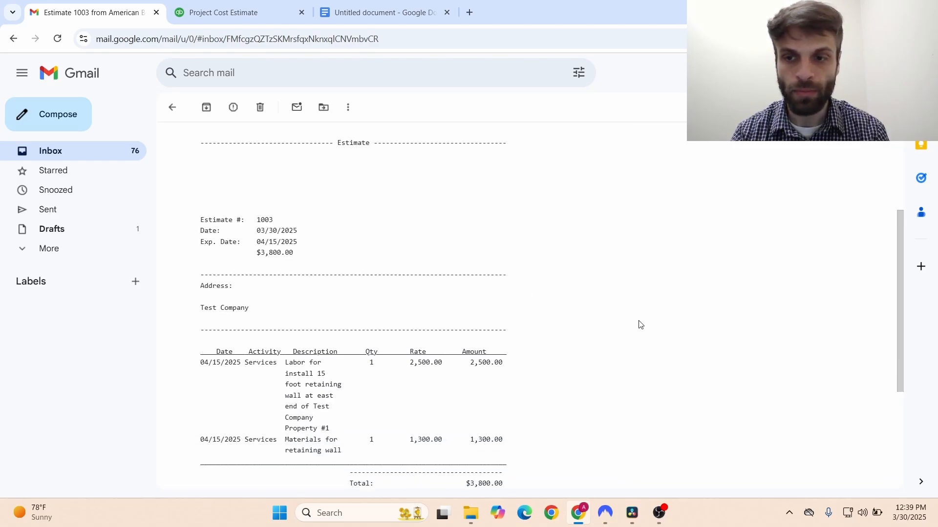
drag(900, 349, 900, 356)
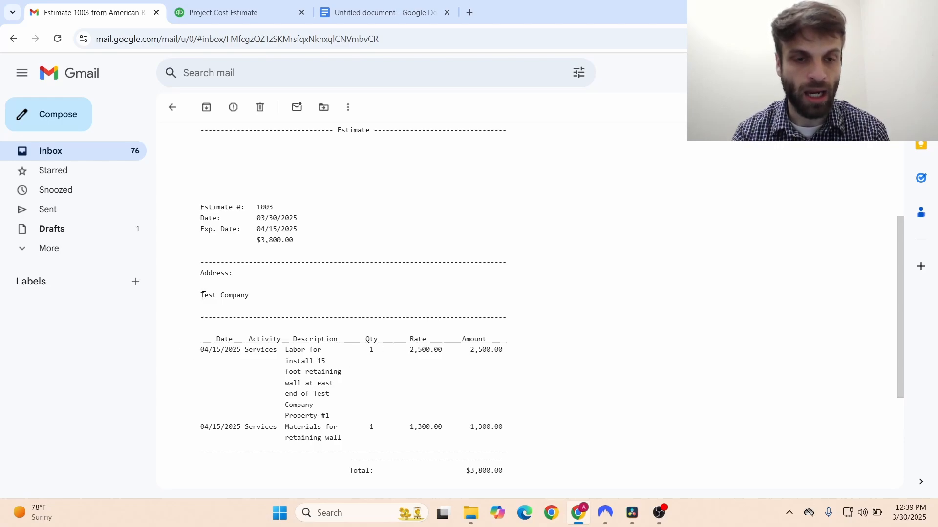
drag(250, 296, 204, 296)
click(282, 307)
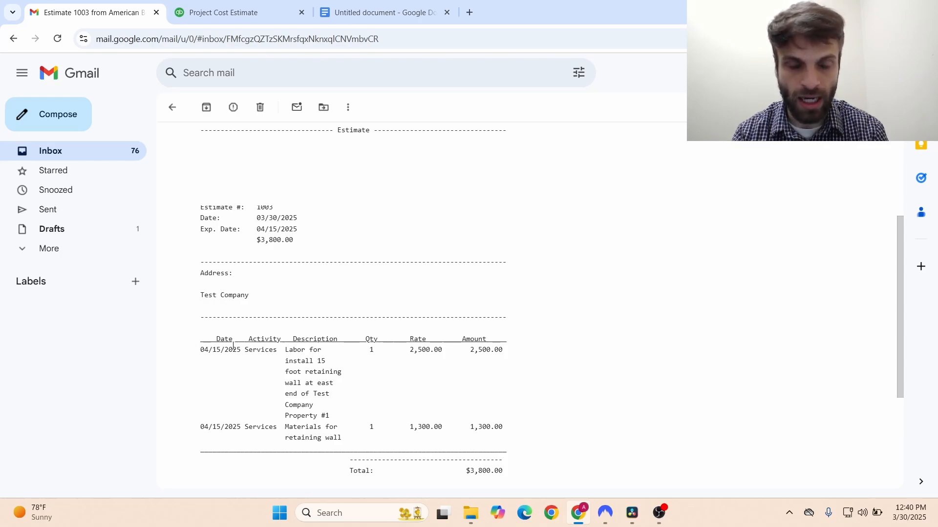
drag(898, 326, 898, 407)
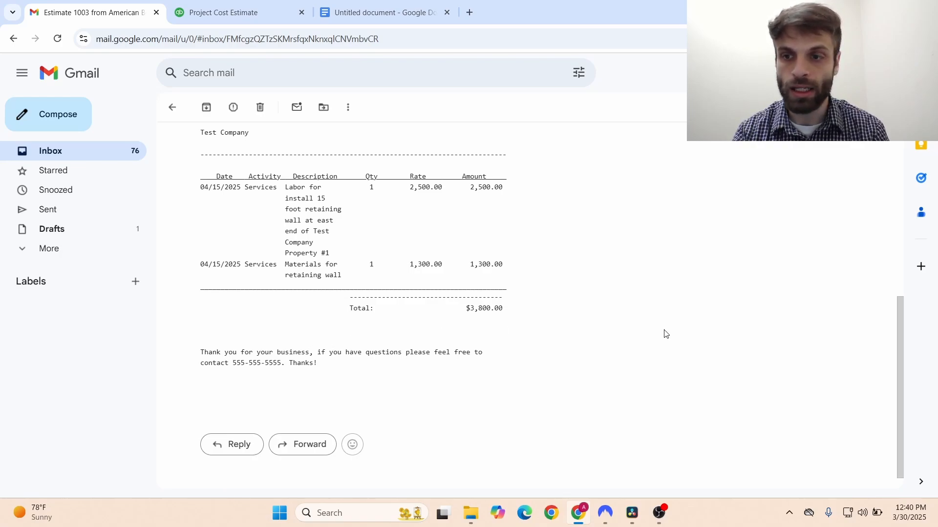
drag(896, 372, 889, 422)
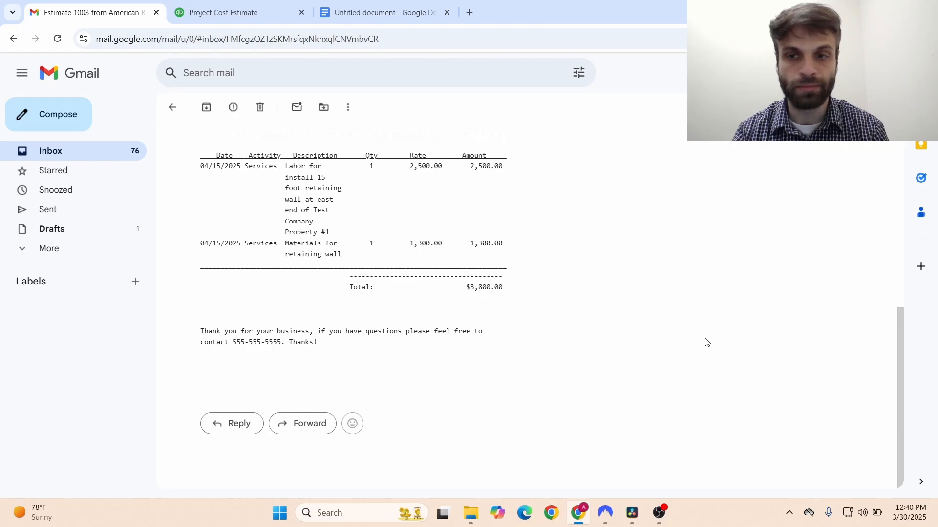
key(ctrl+Tab)
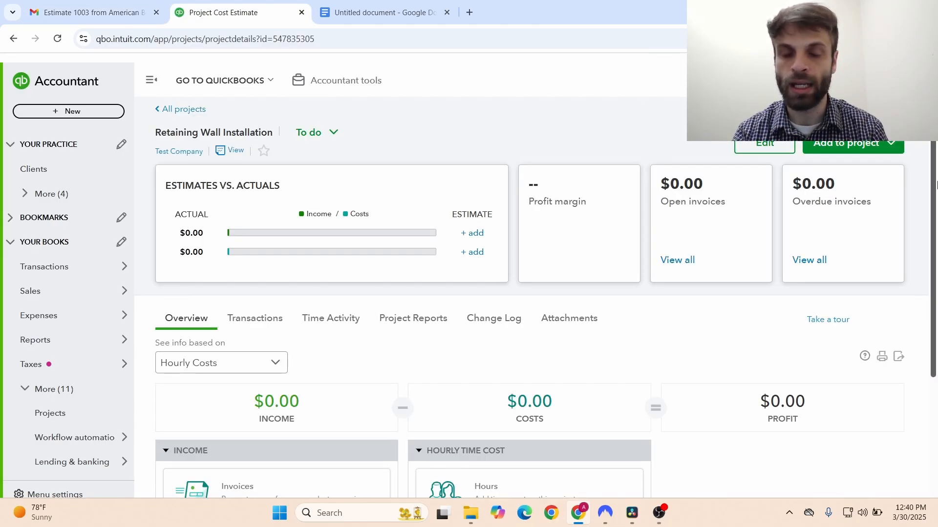
- Open estimate 1003 from the Retaining Wall Installation project's Transactions list
mouse_move(936, 185)
mouse_down()
mouse_move(933, 243)
mouse_move(930, 183)
mouse_up()
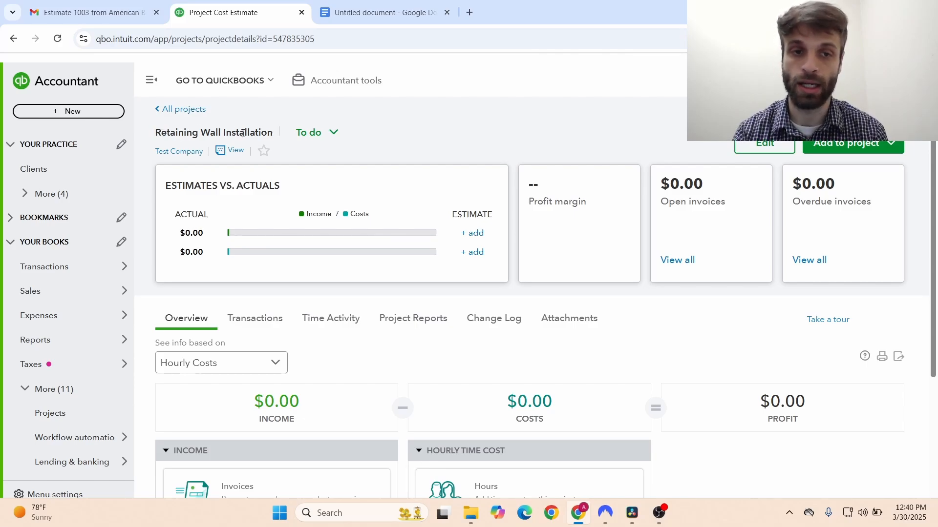
click(245, 317)
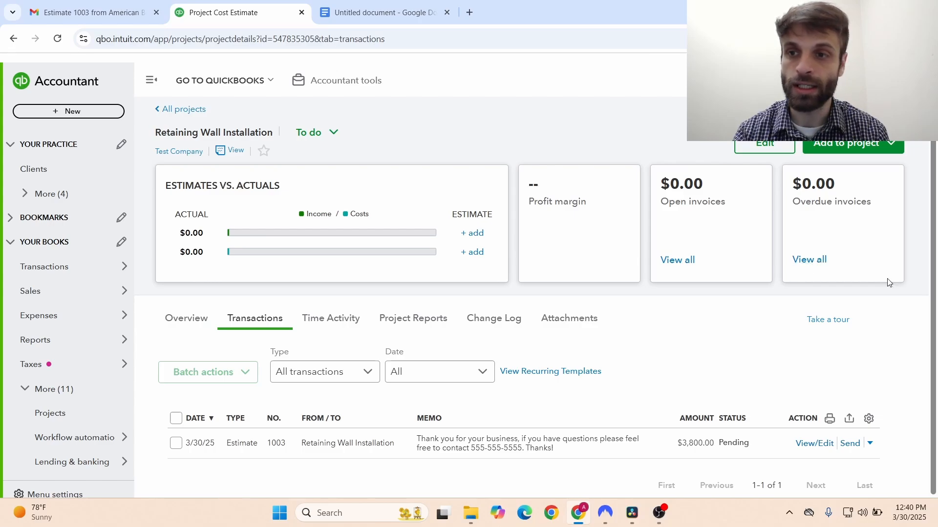
drag(934, 333, 937, 339)
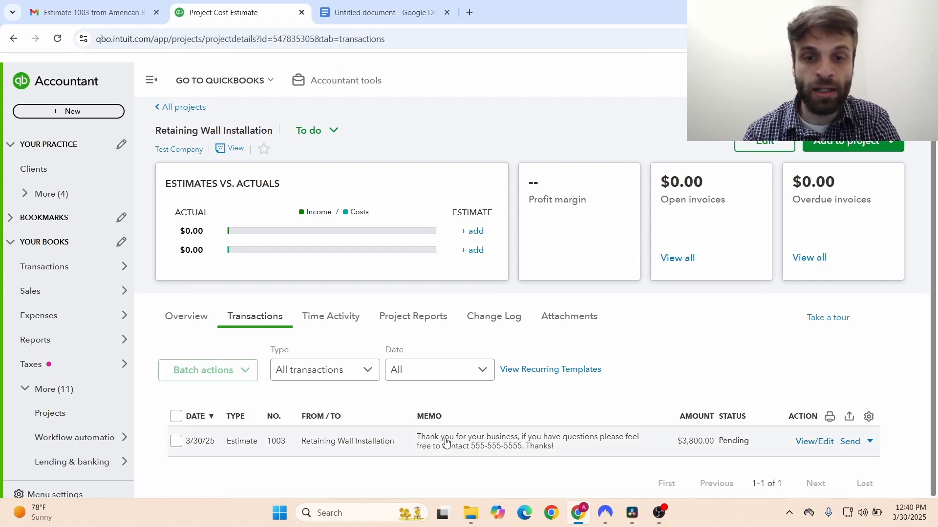
click(802, 442)
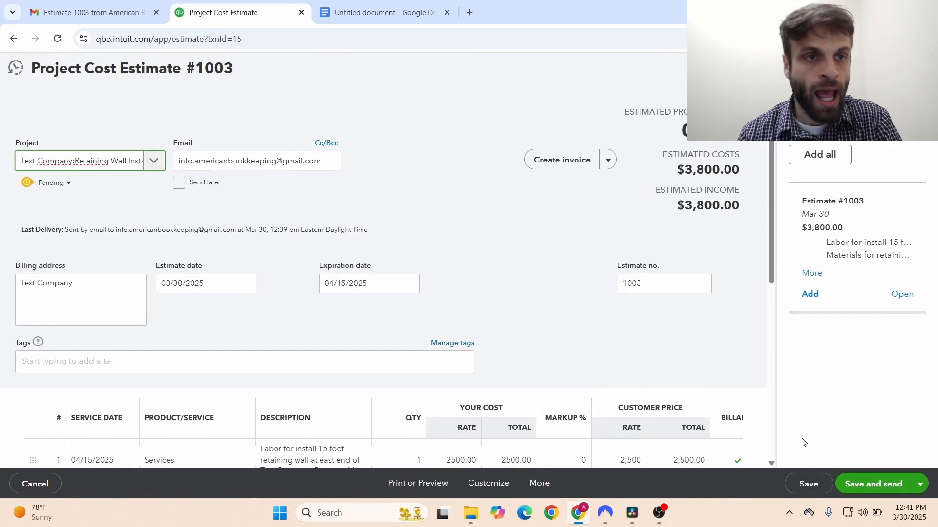
- Set estimate #1003's status to Accepted by Client 1 on 03/30/2025
click(69, 184)
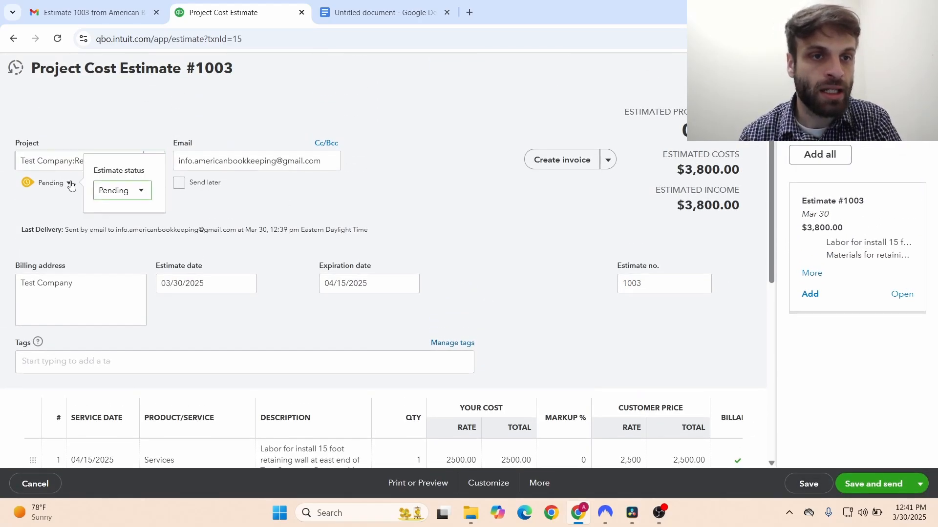
click(140, 191)
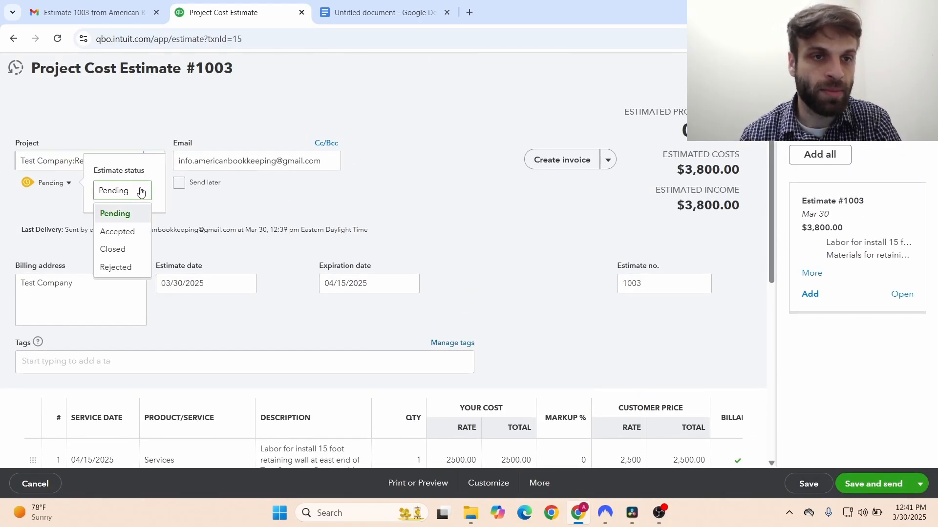
click(129, 233)
click(187, 191)
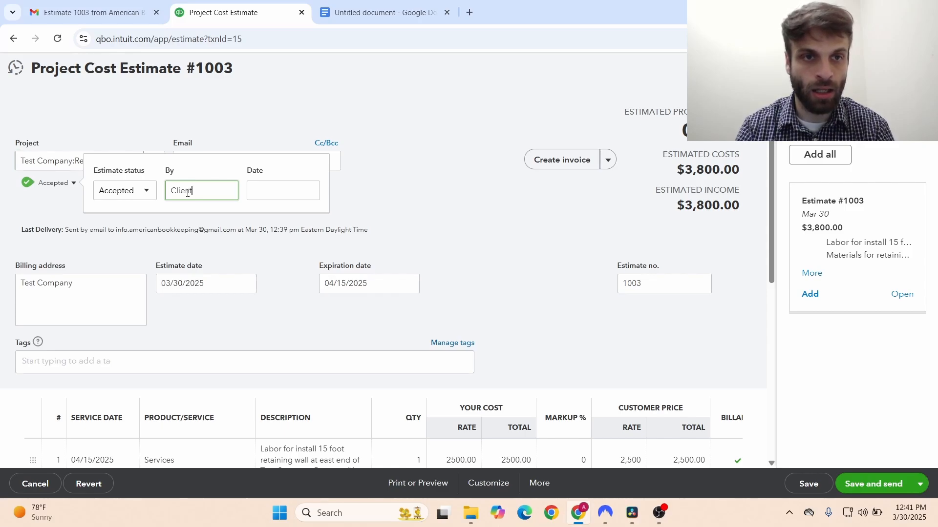
key(Tab)
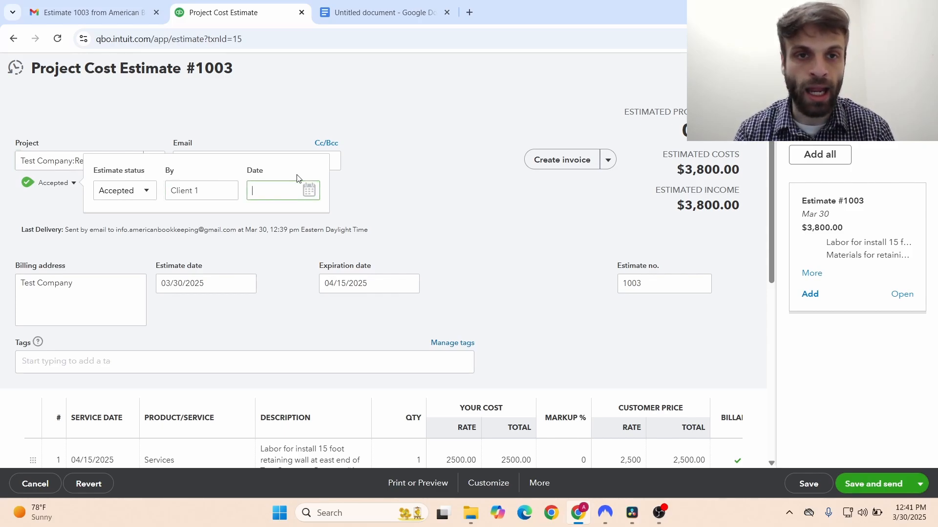
click(259, 191)
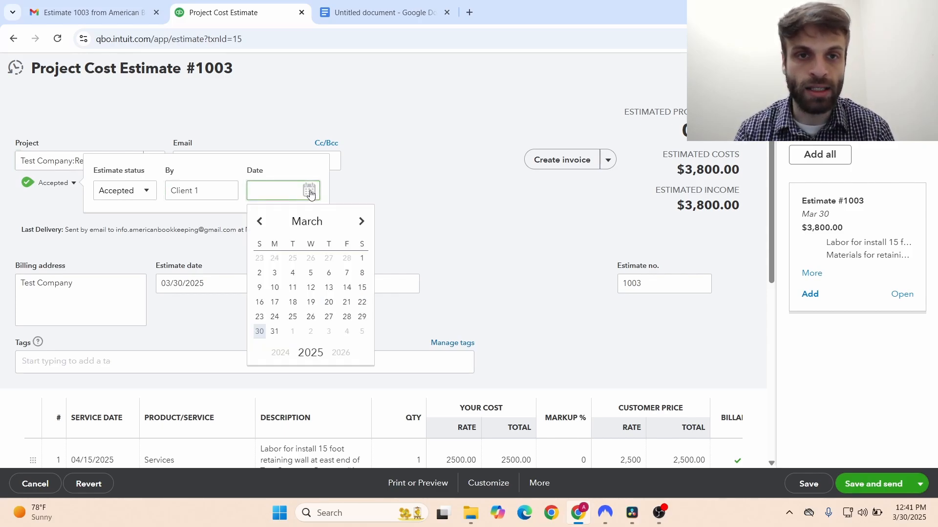
click(259, 331)
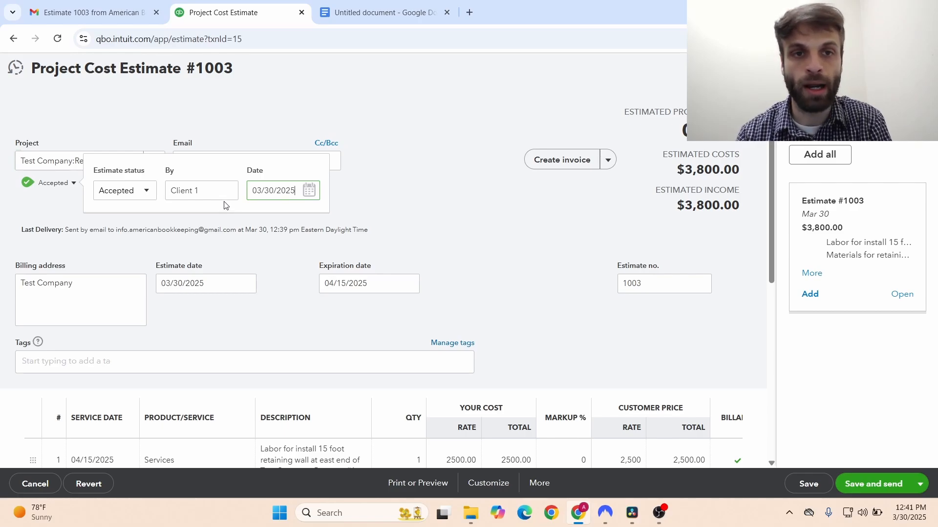
click(350, 187)
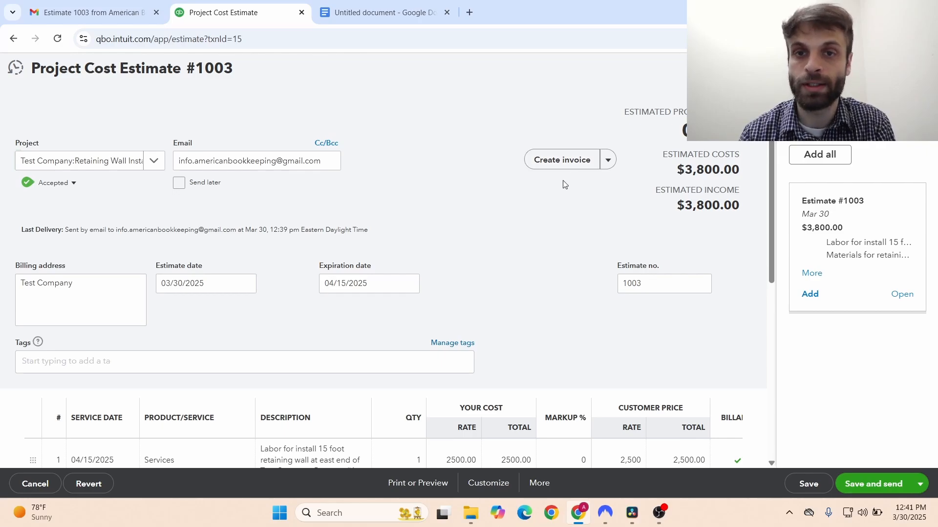
- Try the full-total and 20% invoice amount options, then leave estimate #1003 without saving
click(562, 163)
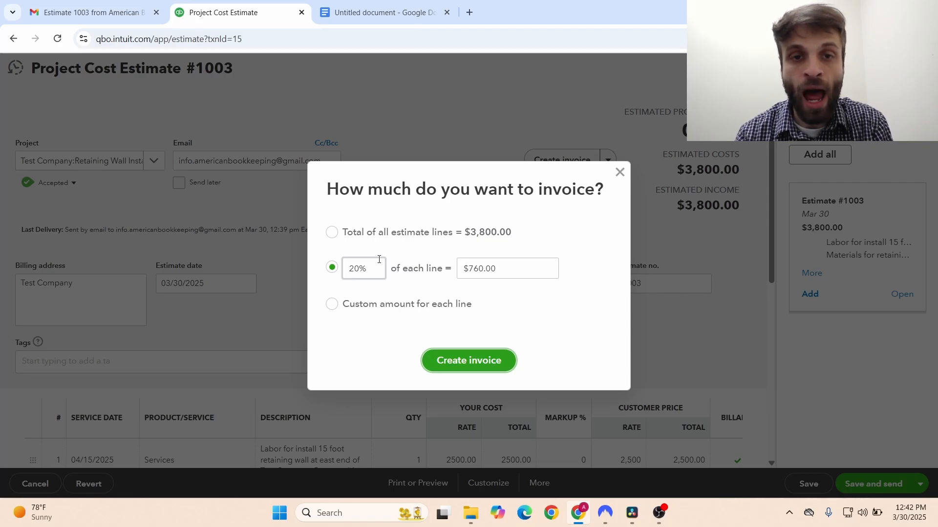
click(332, 238)
click(329, 272)
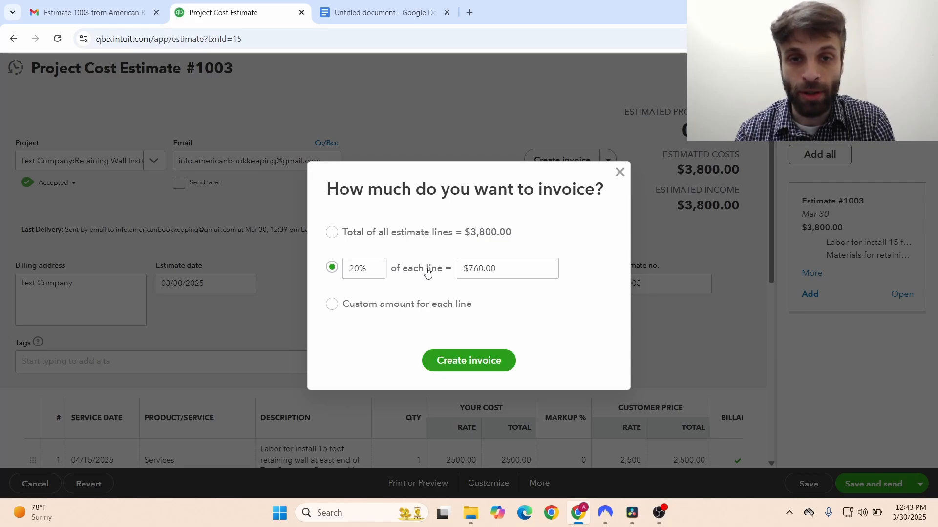
click(489, 235)
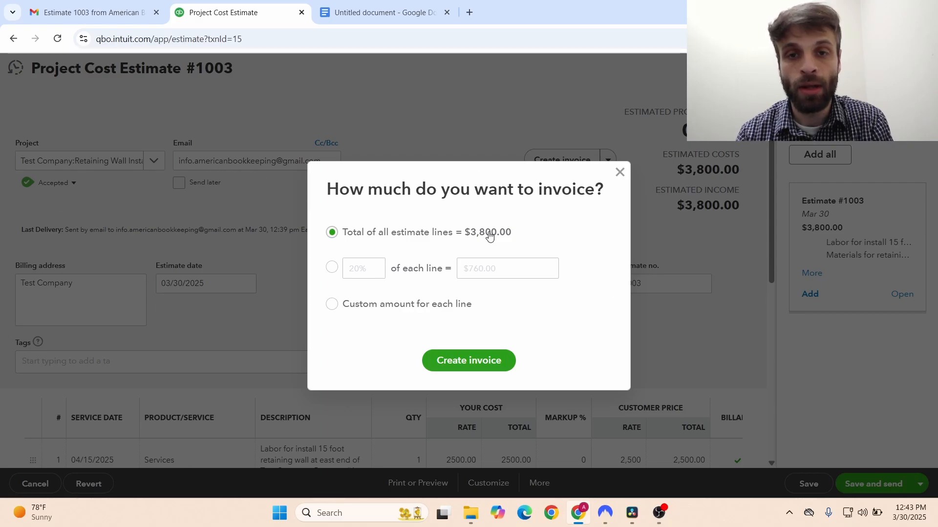
click(623, 175)
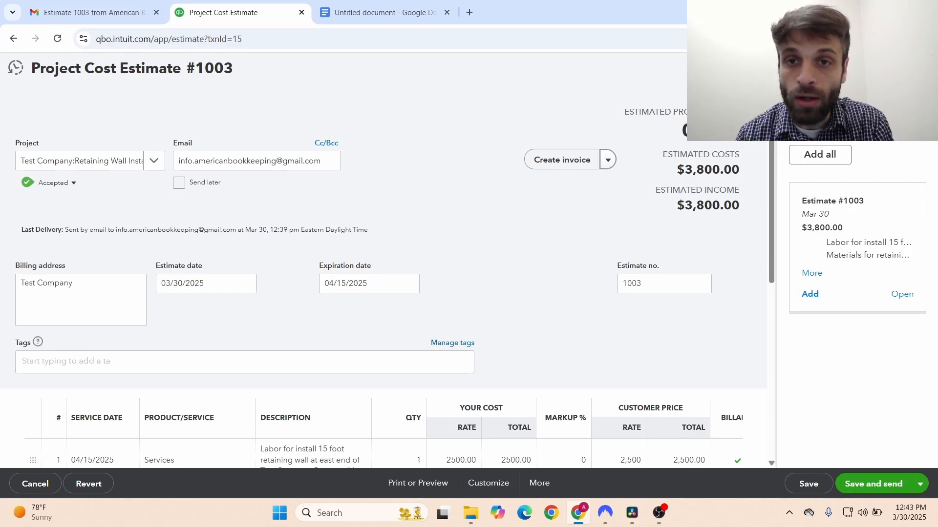
click(922, 68)
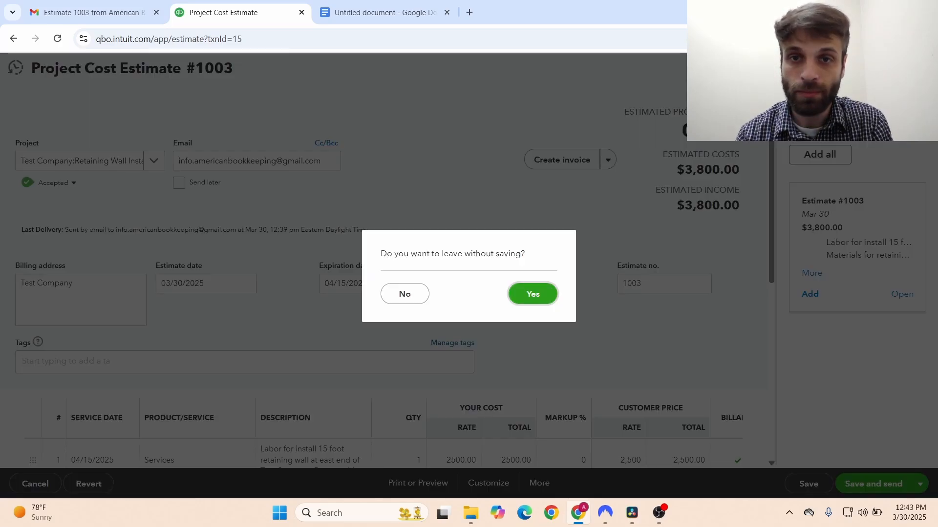
click(522, 298)
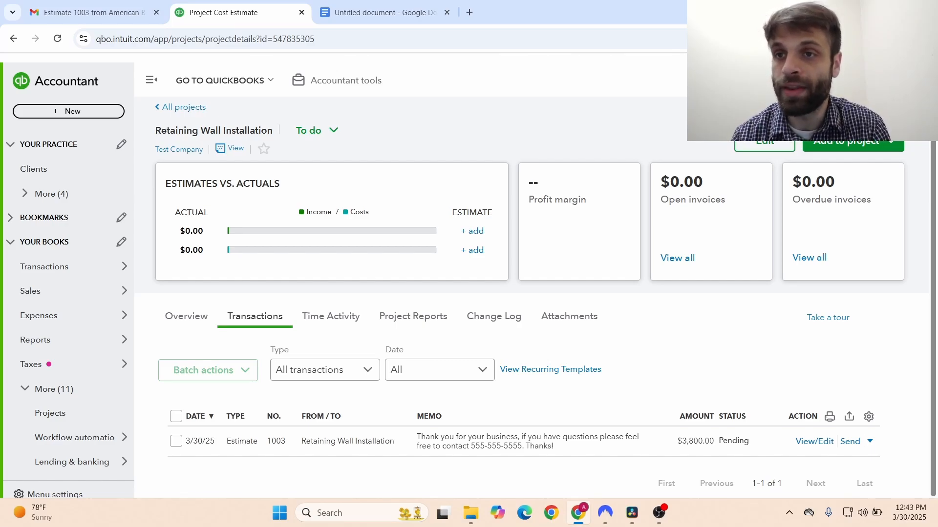
- Switch on Progress Invoicing in the Sales company settings and save it
click(889, 80)
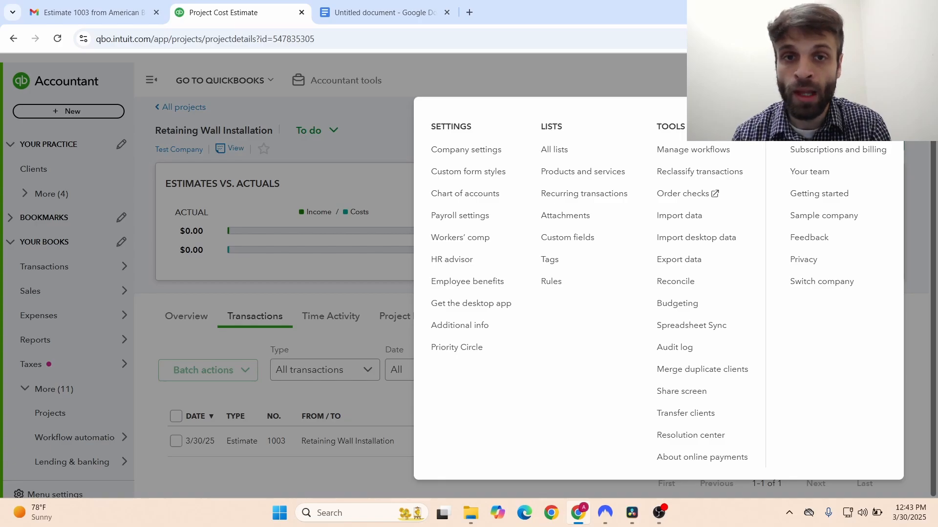
click(485, 150)
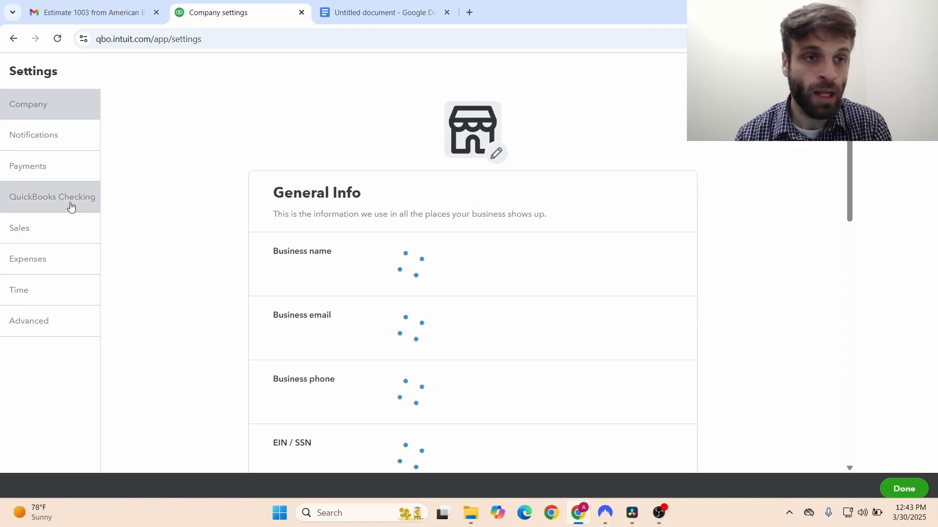
click(47, 229)
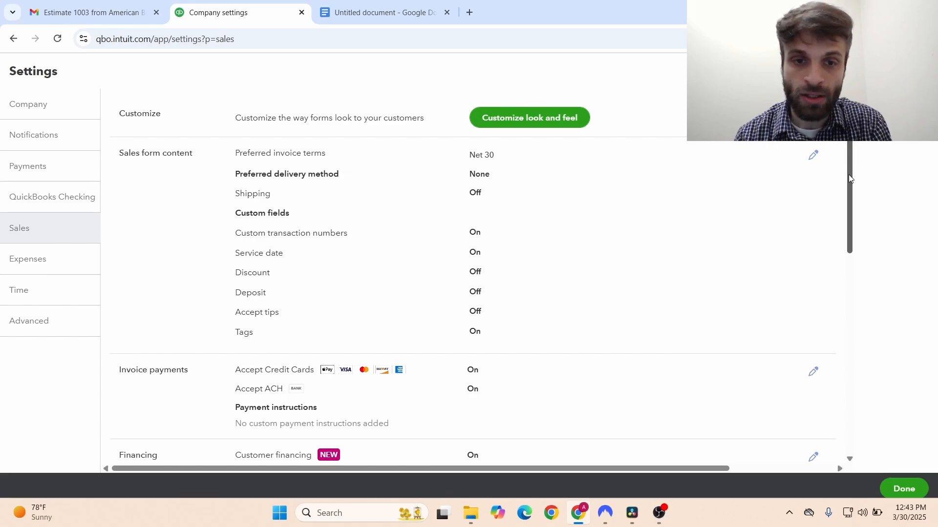
drag(847, 174, 850, 360)
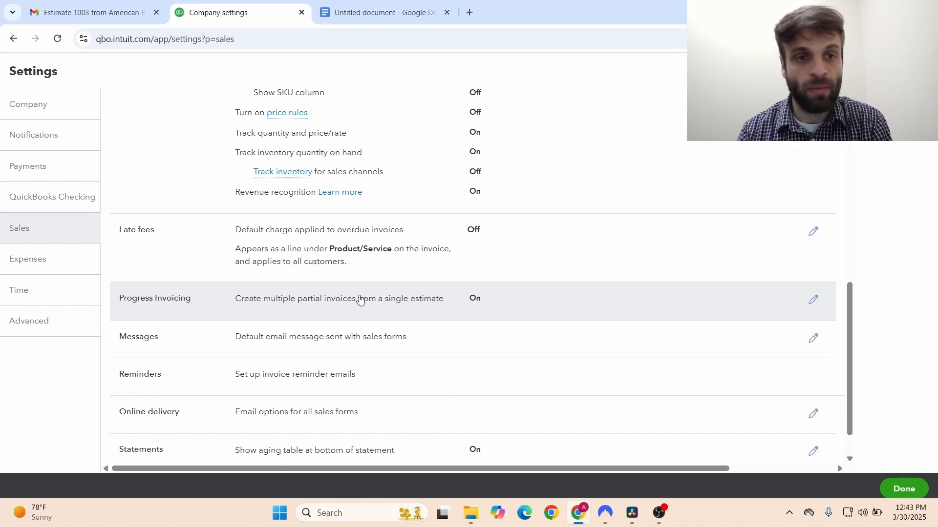
click(473, 299)
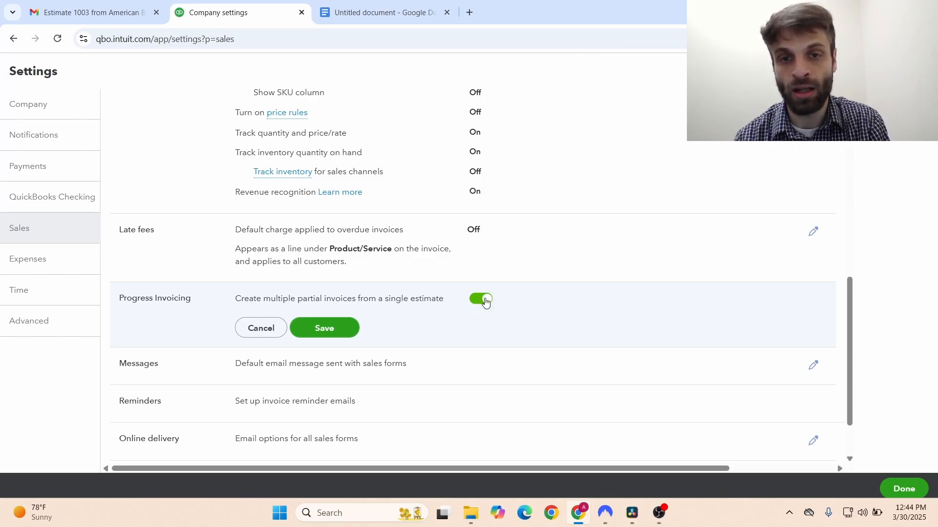
click(318, 330)
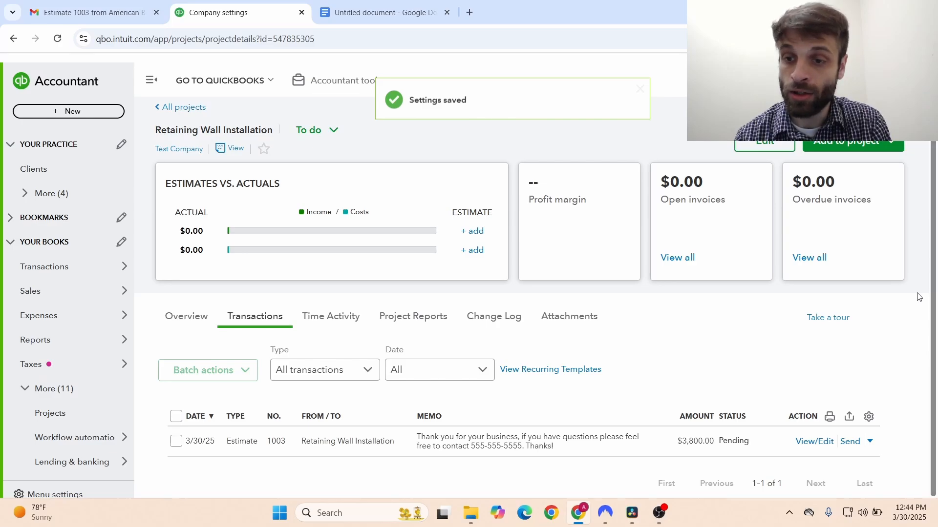
- Reopen estimate 1003 and create an invoice for the full $3,800.00 total of all lines
click(822, 443)
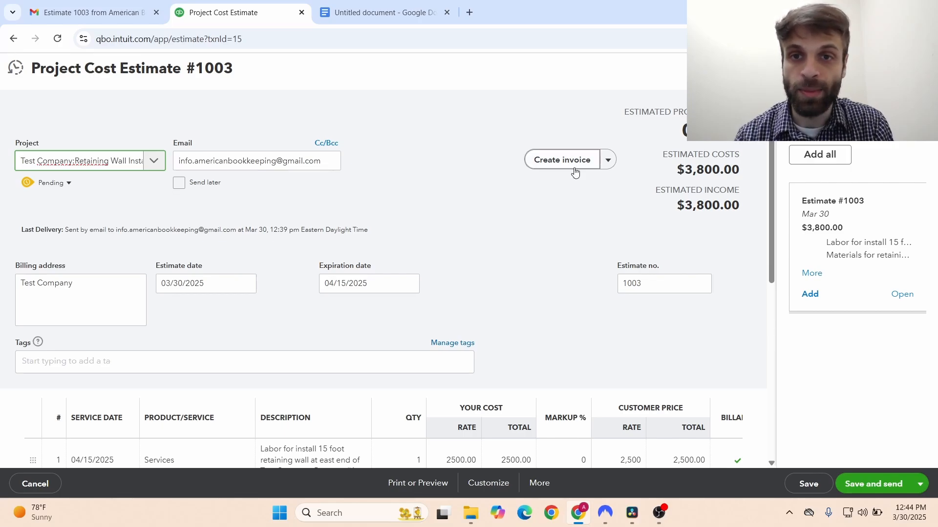
click(561, 161)
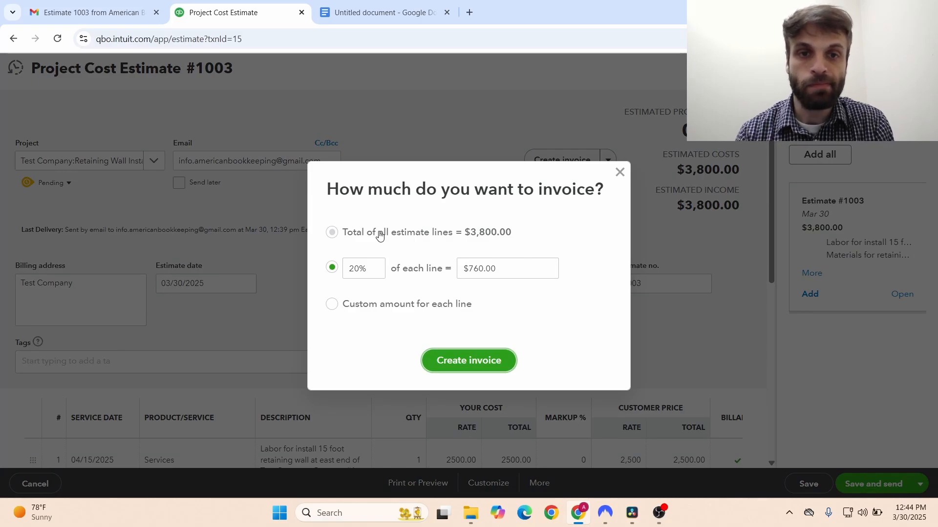
click(380, 236)
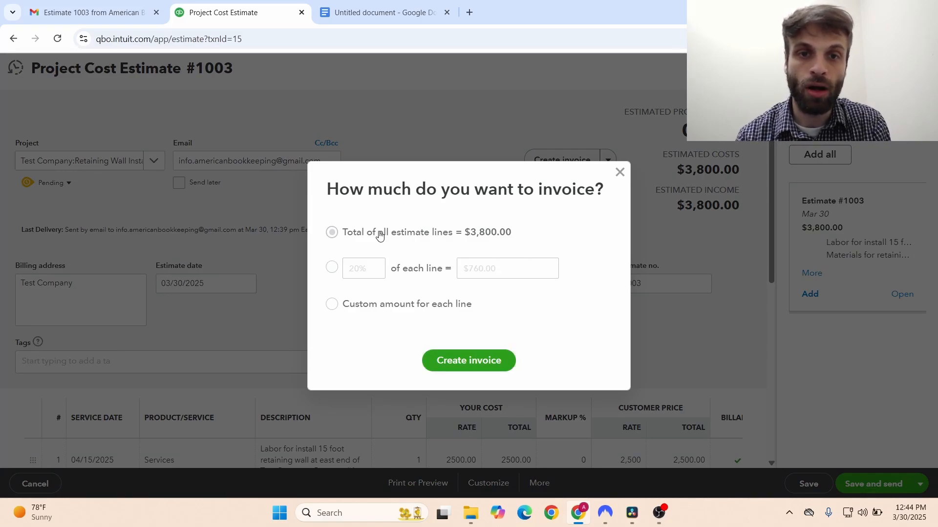
click(469, 362)
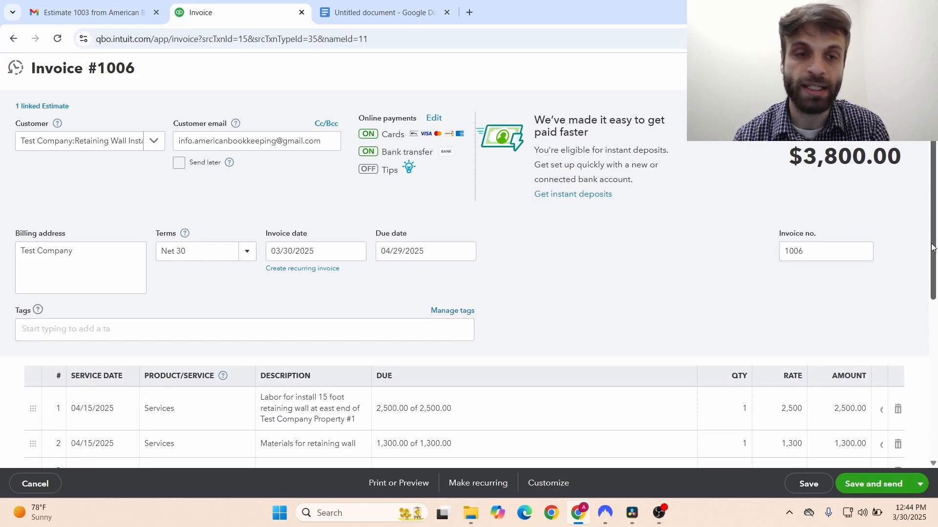
scroll(932, 247, down, 1)
scroll(933, 244, up, 1)
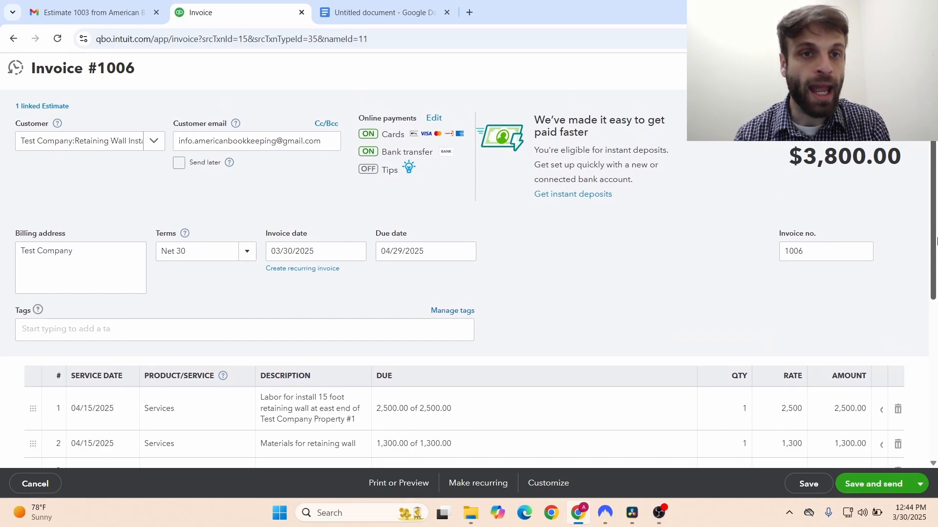
drag(936, 230, 937, 231)
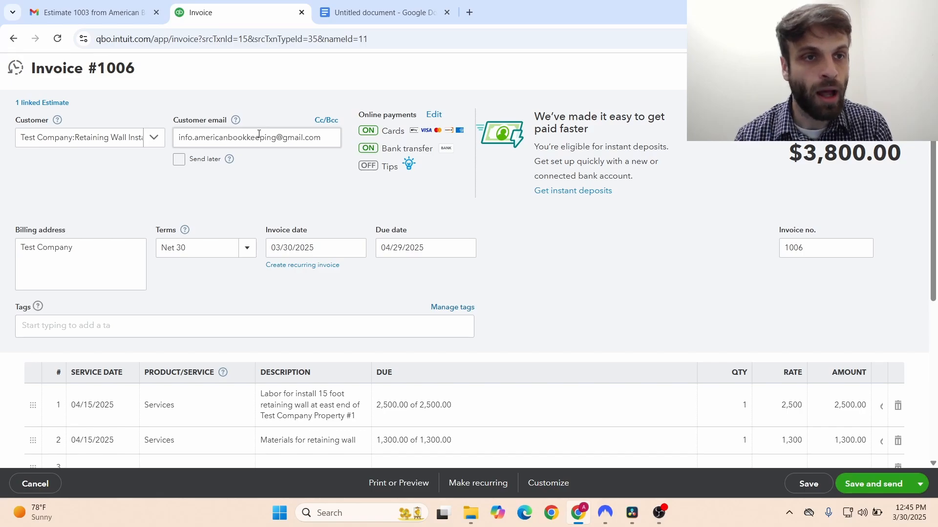
drag(933, 246, 936, 383)
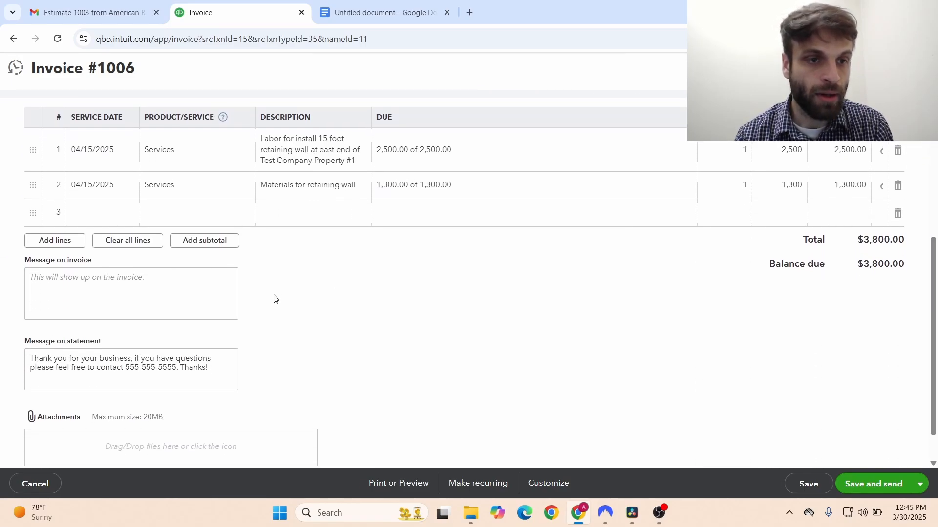
click(56, 274)
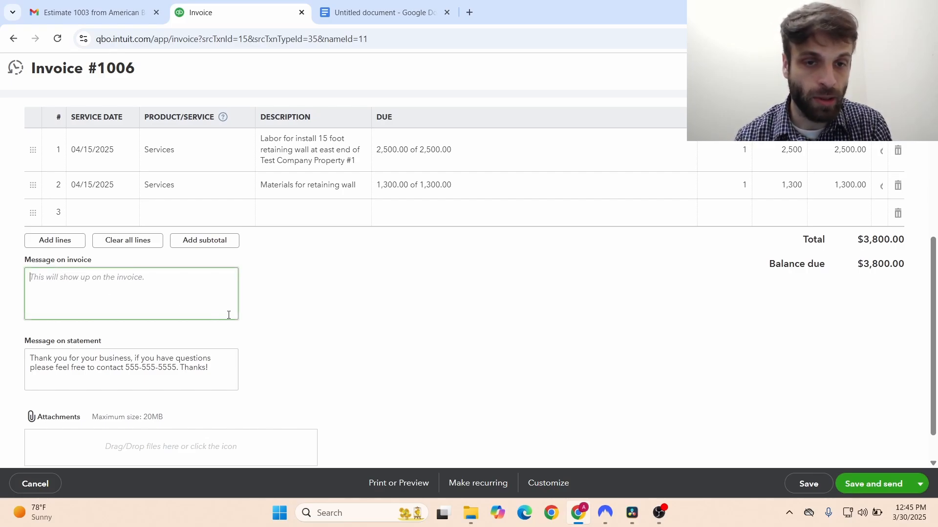
drag(934, 360, 934, 381)
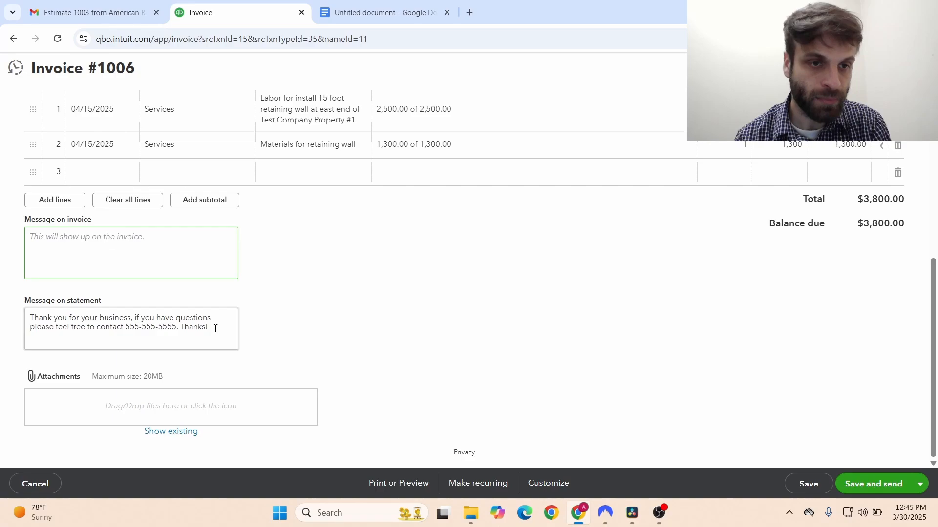
triple_click(123, 327)
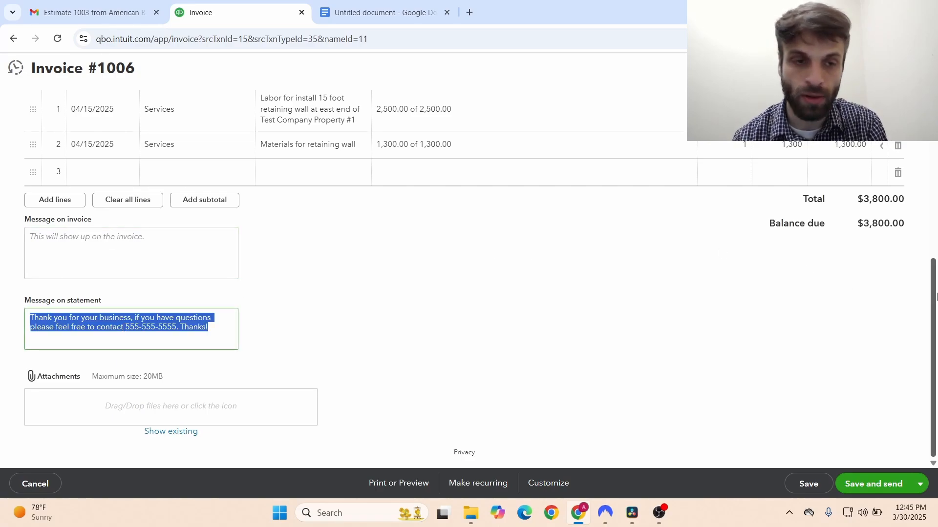
click(484, 257)
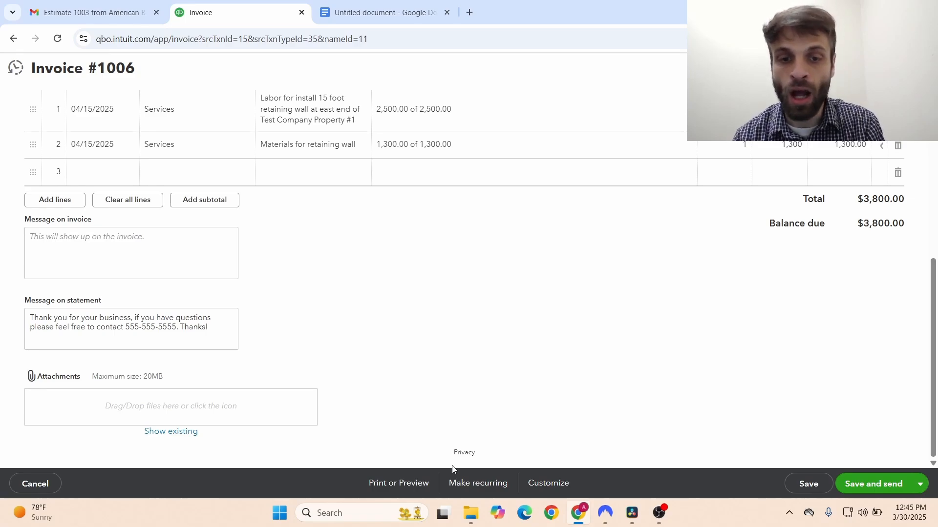
- Preview invoice 1006 as a printable PDF and review its $3,800.00 line details
click(414, 489)
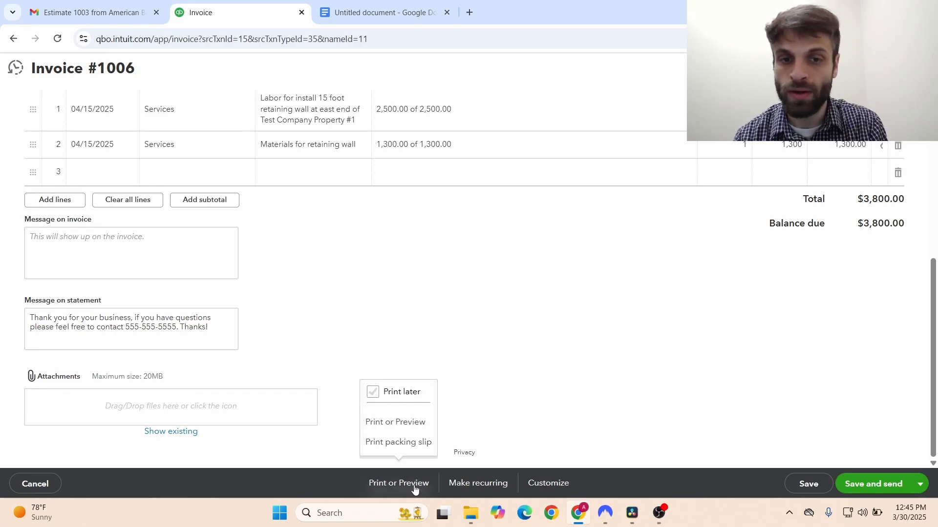
click(398, 429)
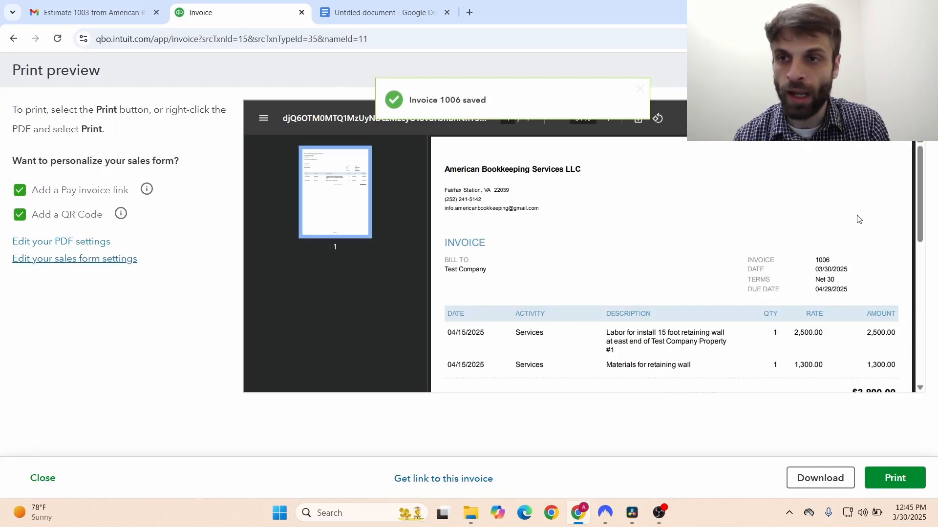
scroll(919, 210, down, 1)
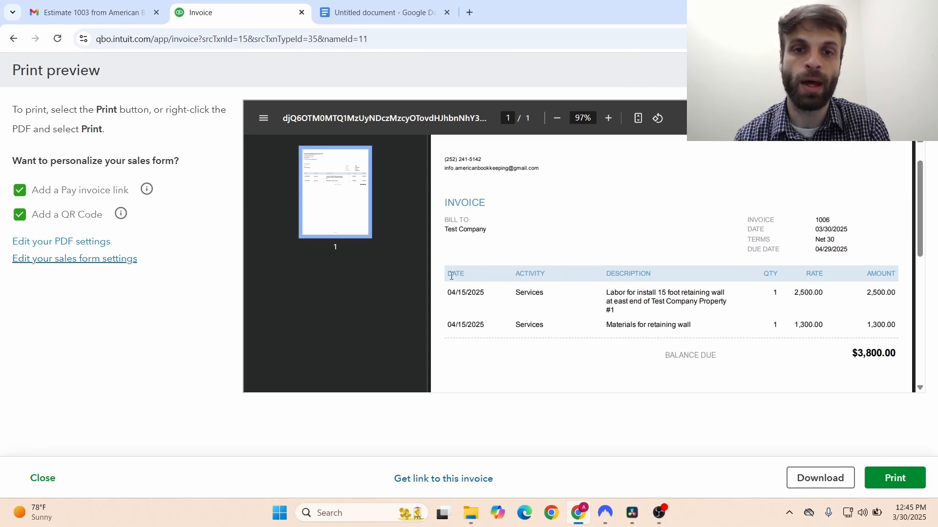
drag(448, 274, 717, 280)
click(717, 280)
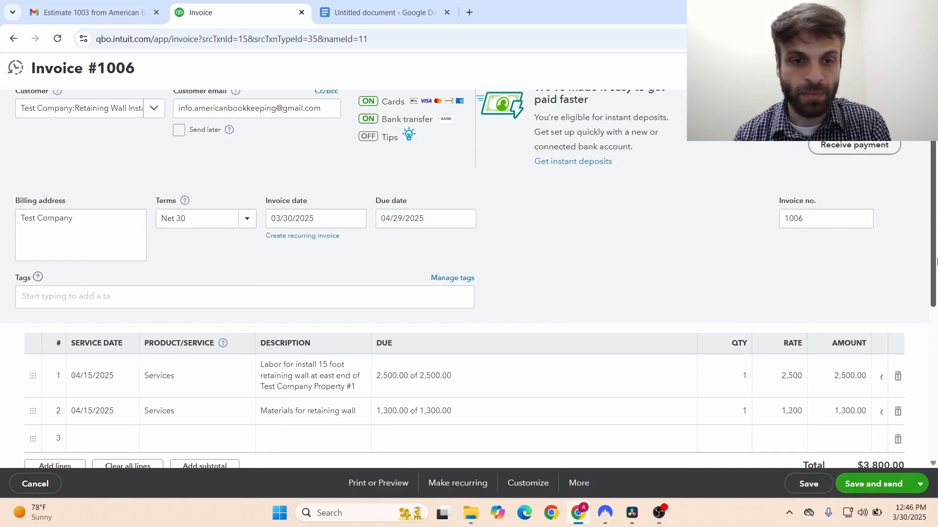
drag(937, 260, 936, 409)
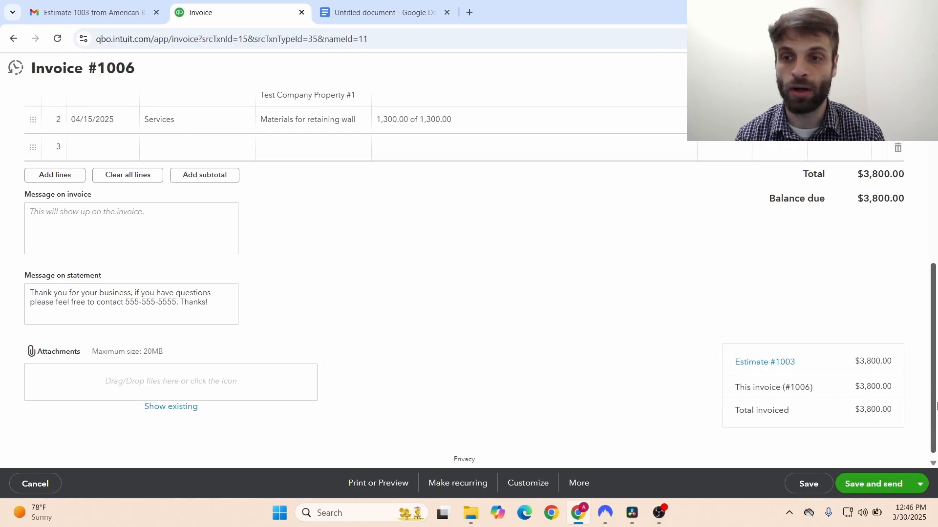
- Save invoice 1006 past the linked-estimate warning, review the payment email body, and close it unsent
click(859, 485)
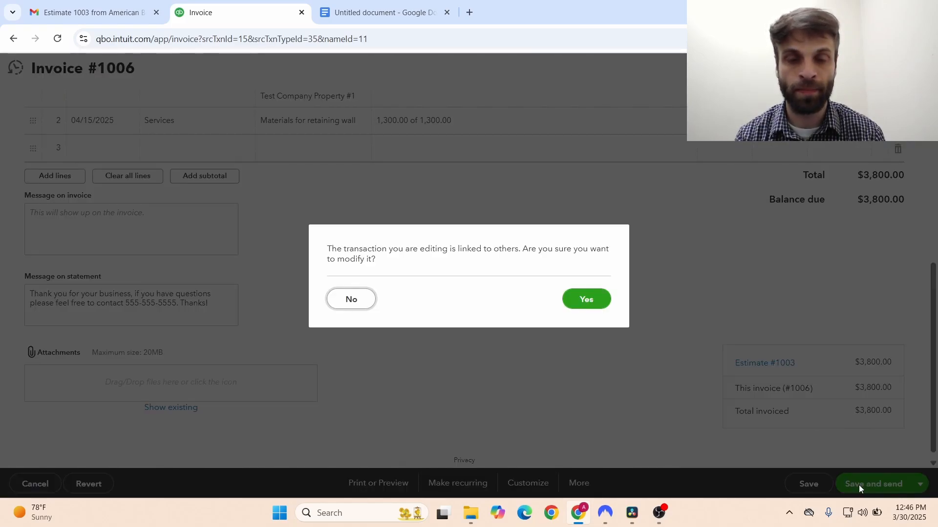
click(584, 304)
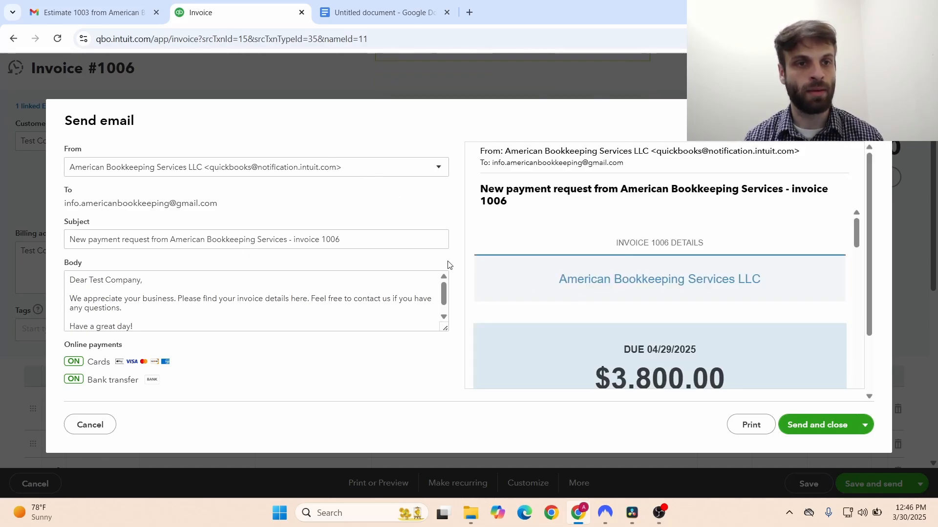
click(443, 300)
key(ctrl+a)
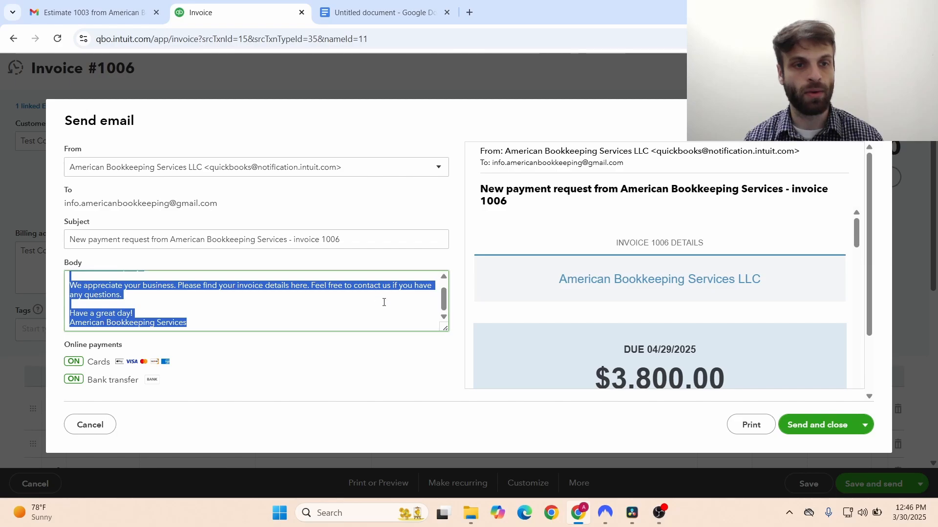
click(379, 304)
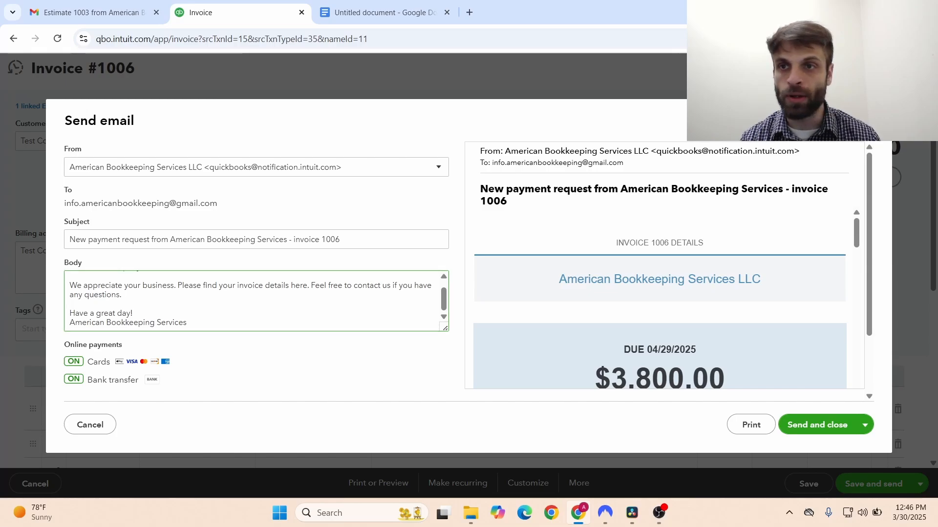
key(Escape)
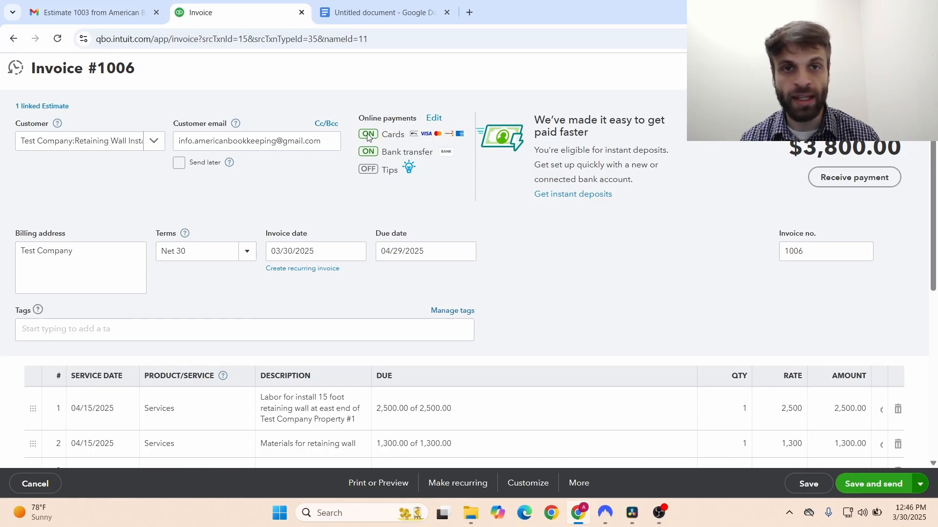
drag(382, 137, 404, 136)
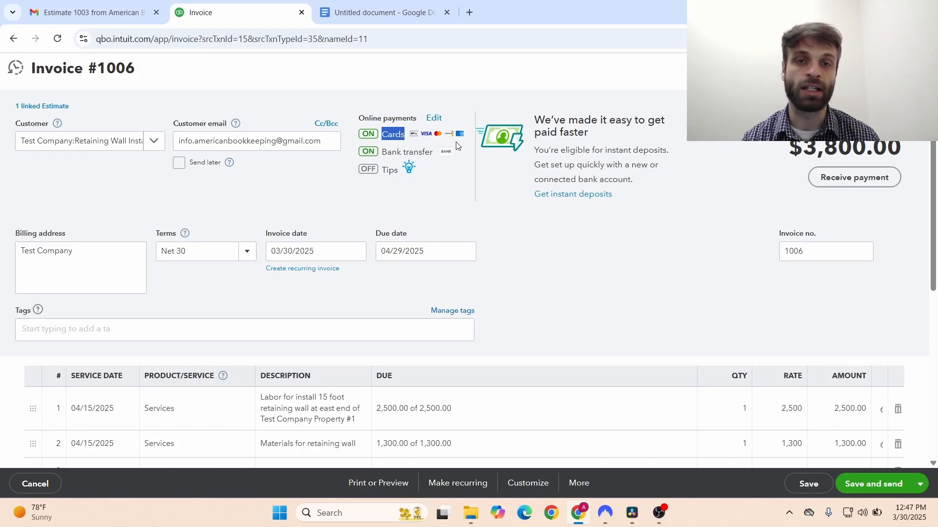
click(396, 147)
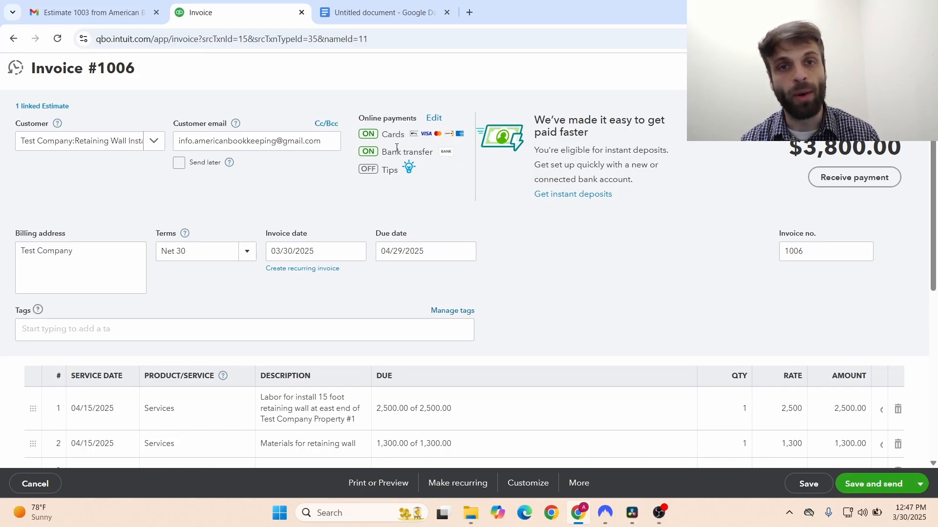
drag(381, 155, 433, 163)
click(437, 143)
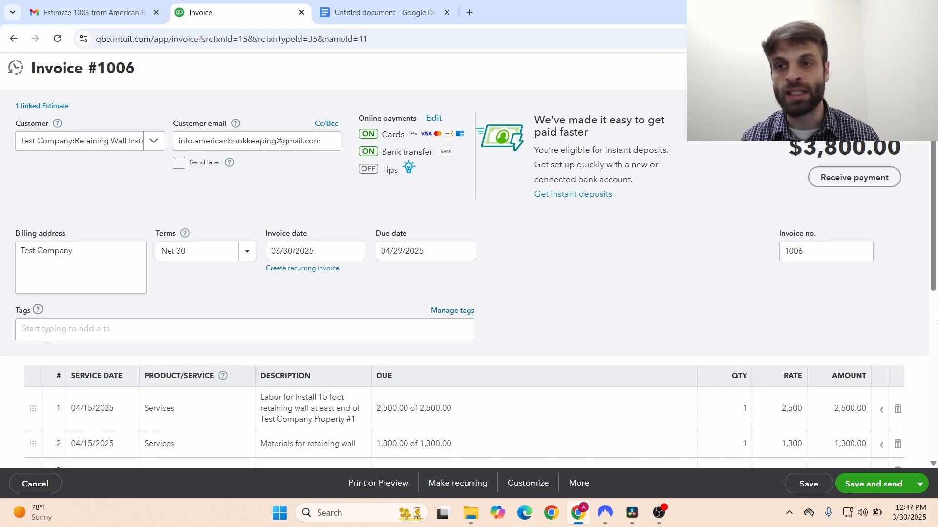
click(935, 317)
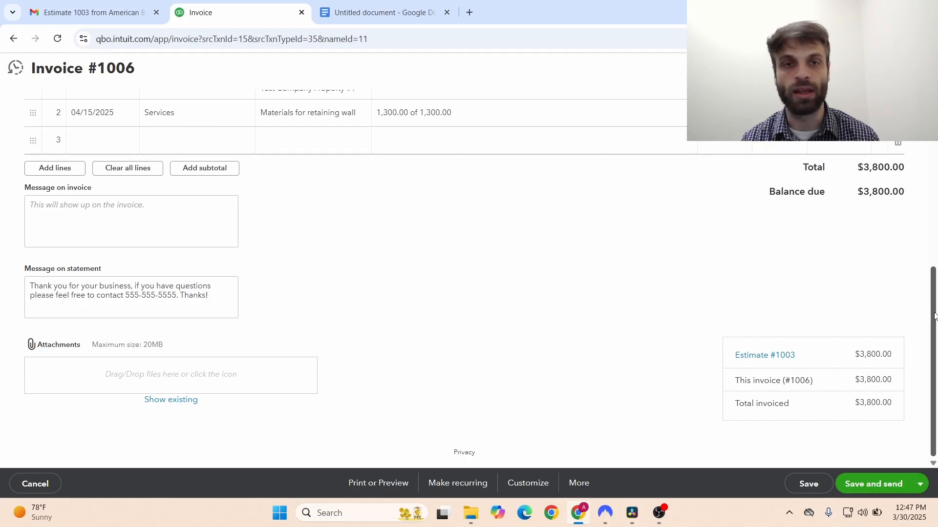
drag(934, 317, 930, 145)
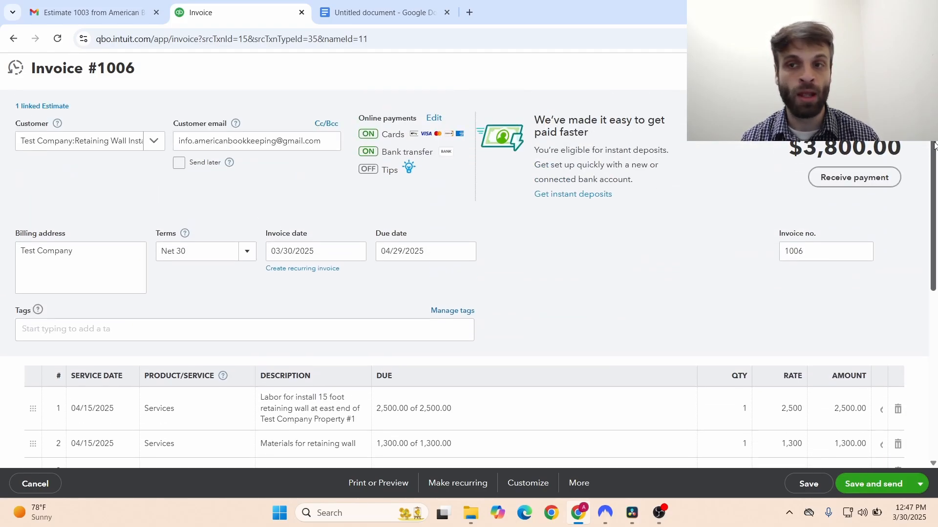
drag(932, 143, 932, 335)
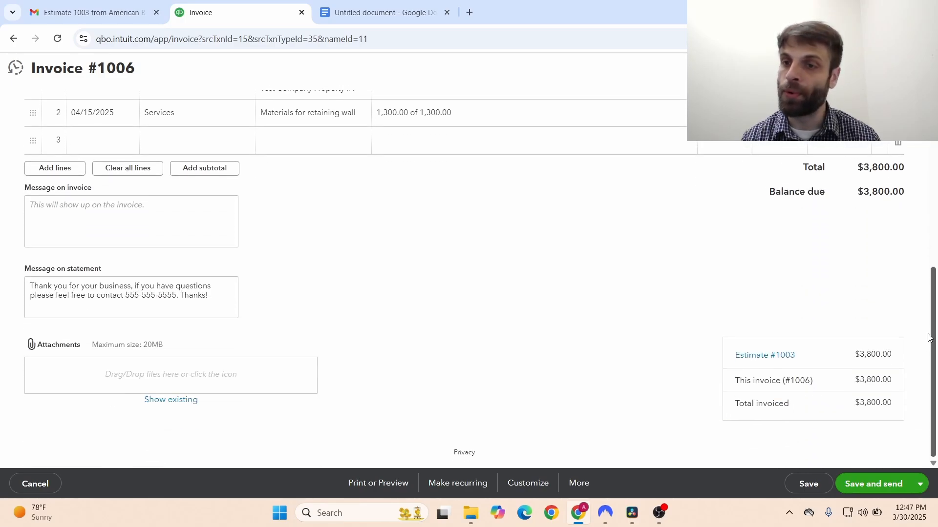
- Save invoice 1006 and send its email to the customer after previewing the message
click(861, 484)
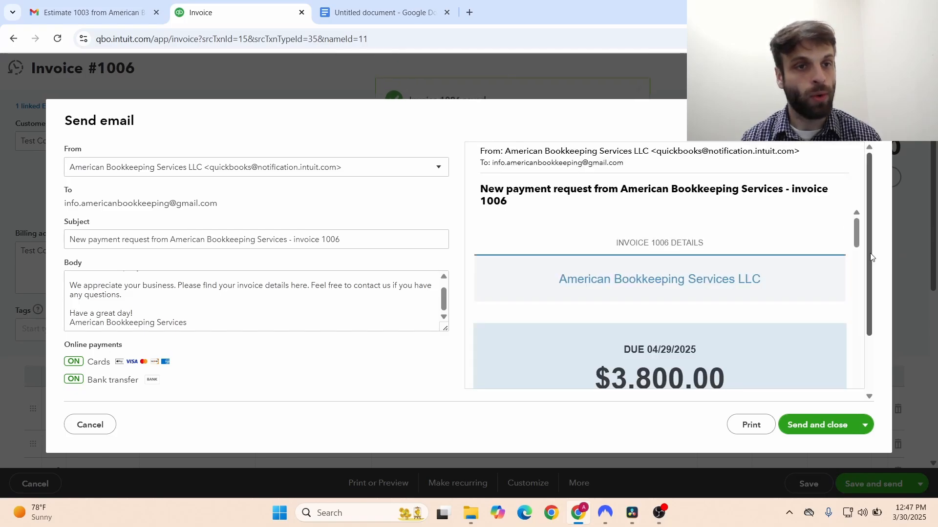
scroll(872, 257, down, 2)
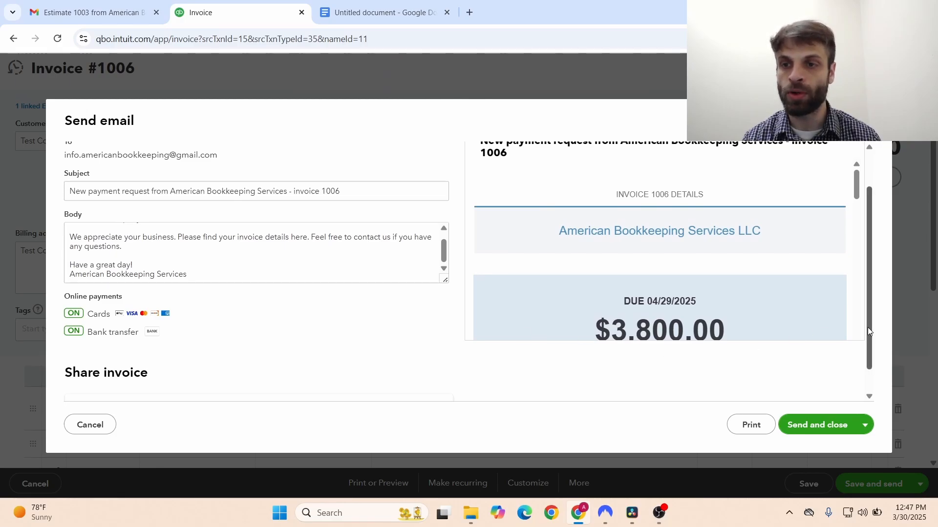
drag(867, 331, 869, 358)
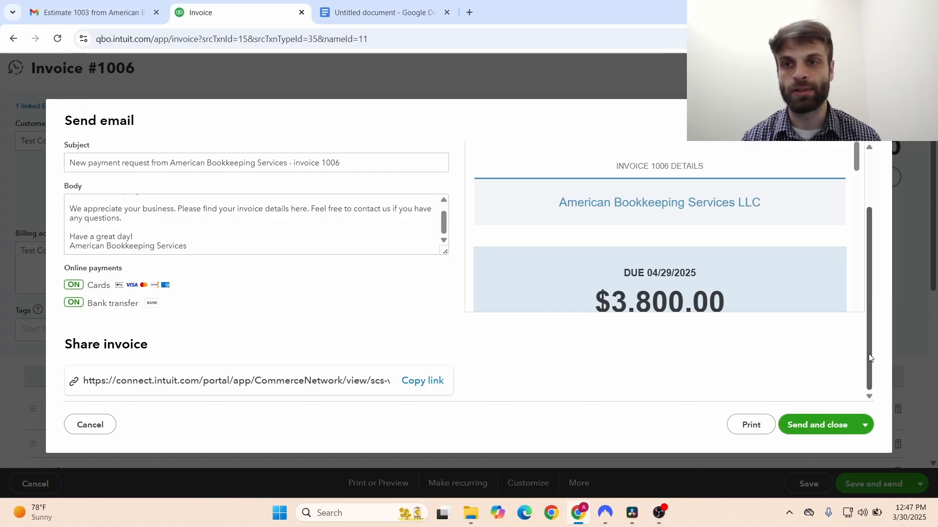
mouse_move(855, 157)
mouse_down()
mouse_move(852, 192)
mouse_move(853, 173)
mouse_up()
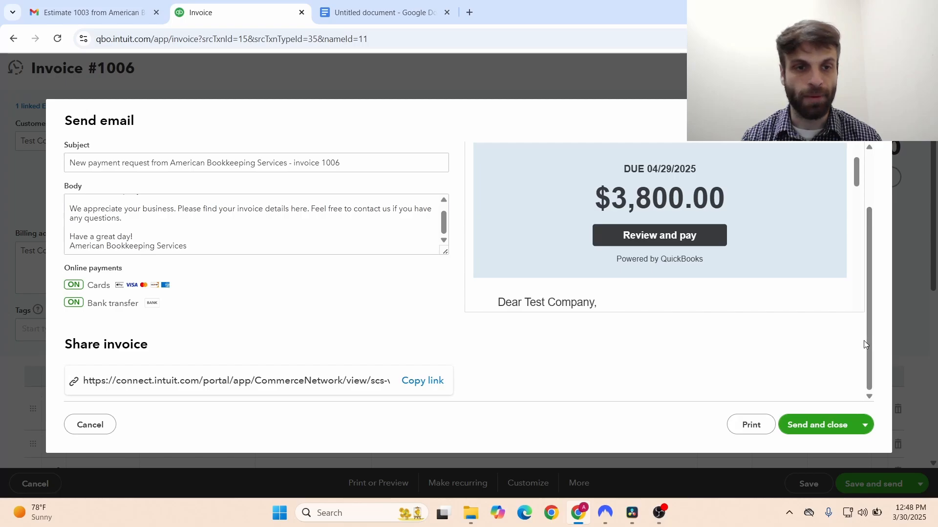
click(816, 425)
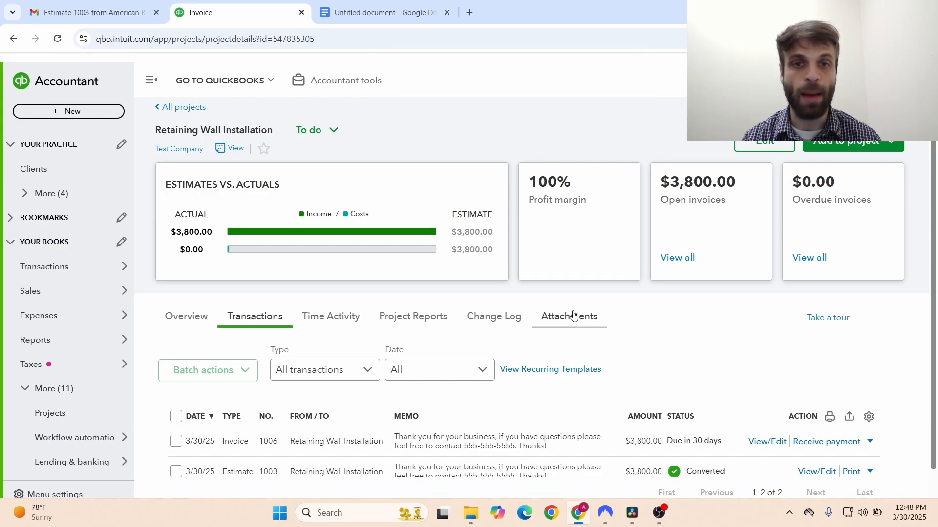
- Check the $3,800.00 actual income on the project's Estimates vs. Actuals card
mouse_move(238, 233)
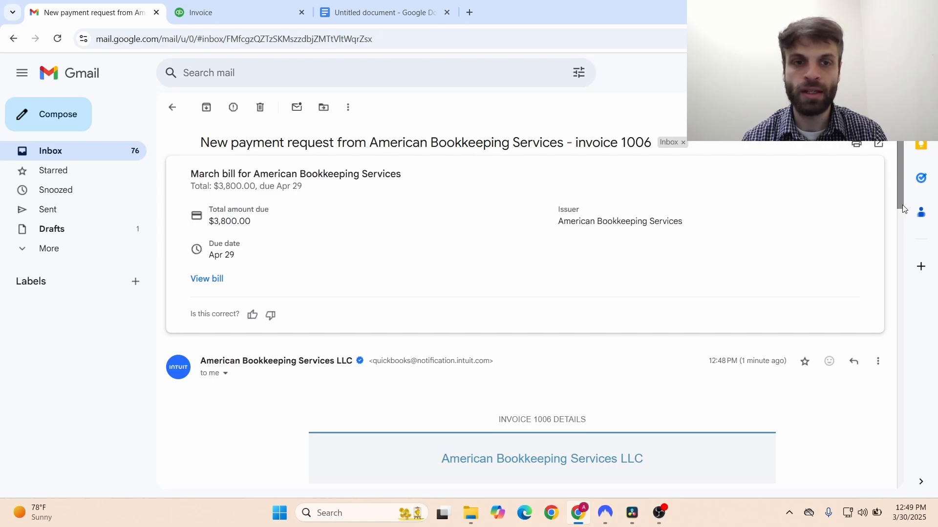
- Confirm the Gmail invoice shows the 04/29/2025 due date, then return to the QuickBooks project
drag(903, 209, 899, 267)
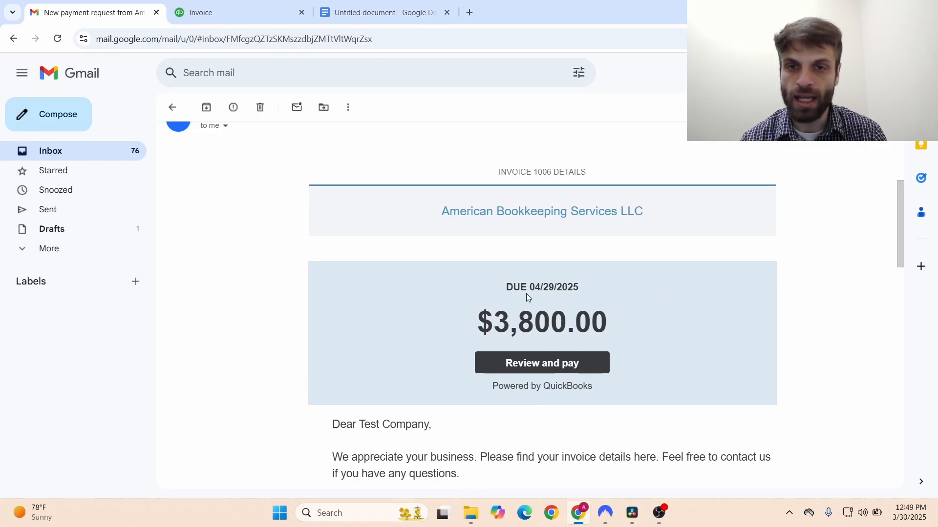
drag(529, 289, 583, 294)
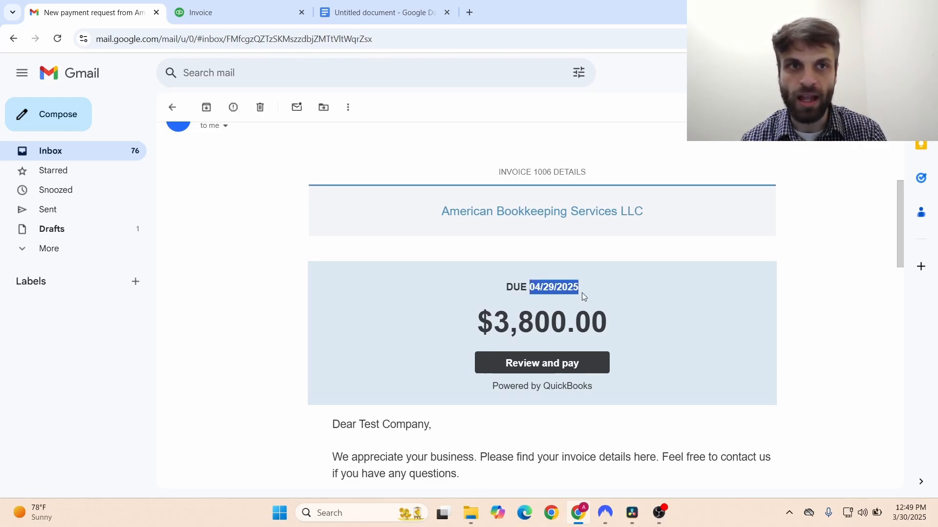
click(239, 19)
scroll(936, 311, down, 1)
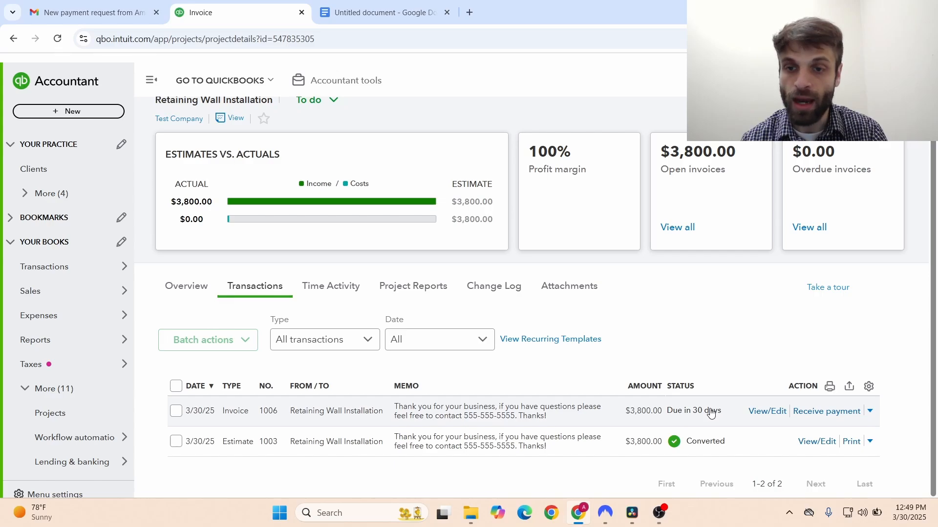
- Open invoice 1006 and change its terms from Net 30 to Due on receipt
click(774, 416)
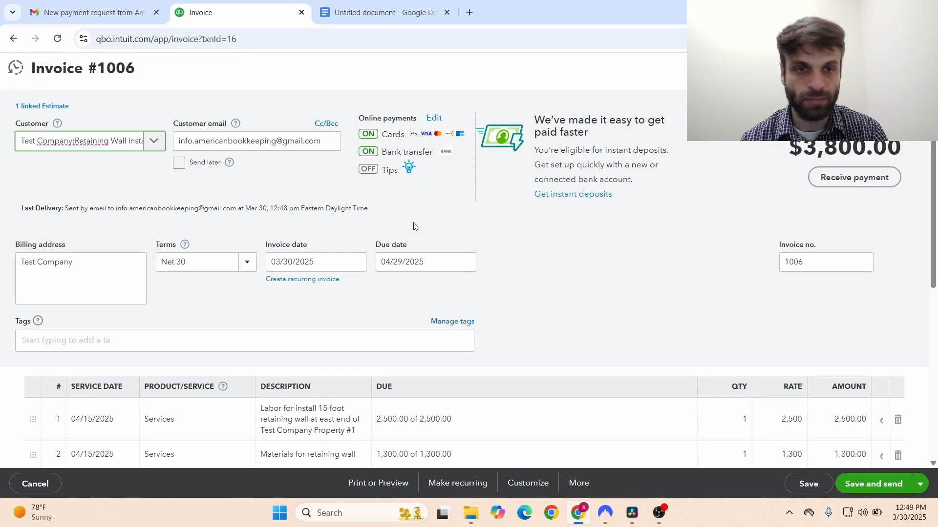
click(245, 264)
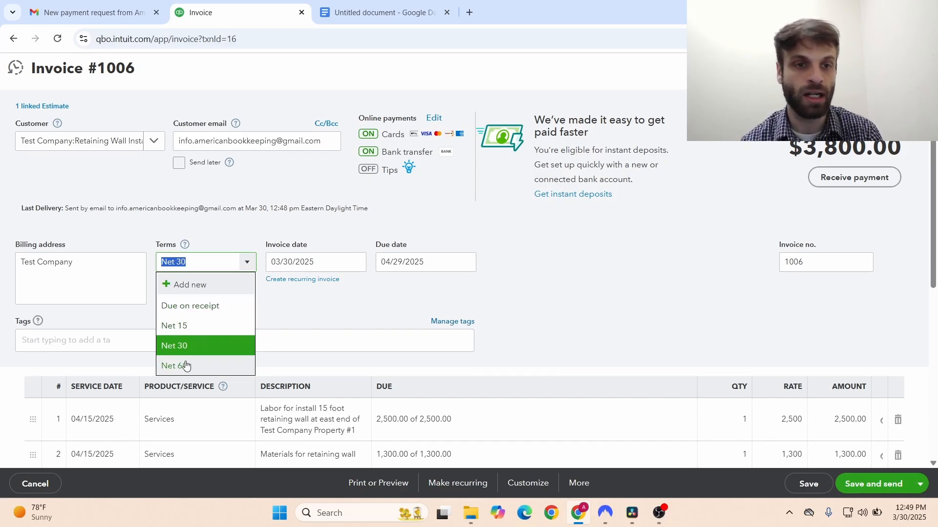
click(241, 207)
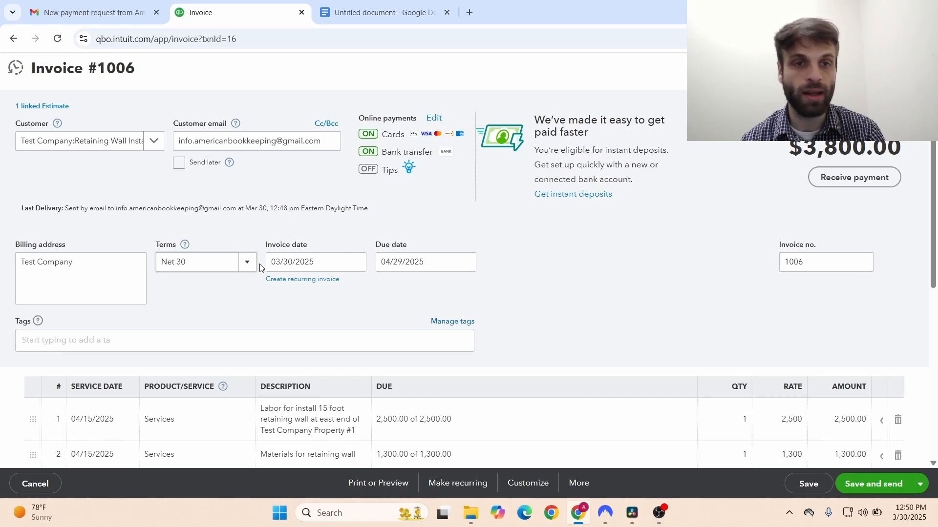
click(246, 263)
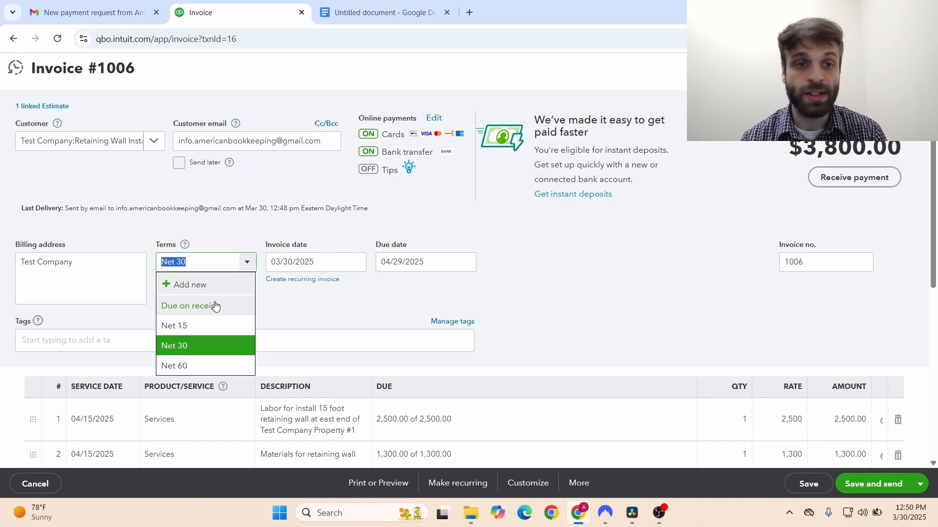
click(215, 307)
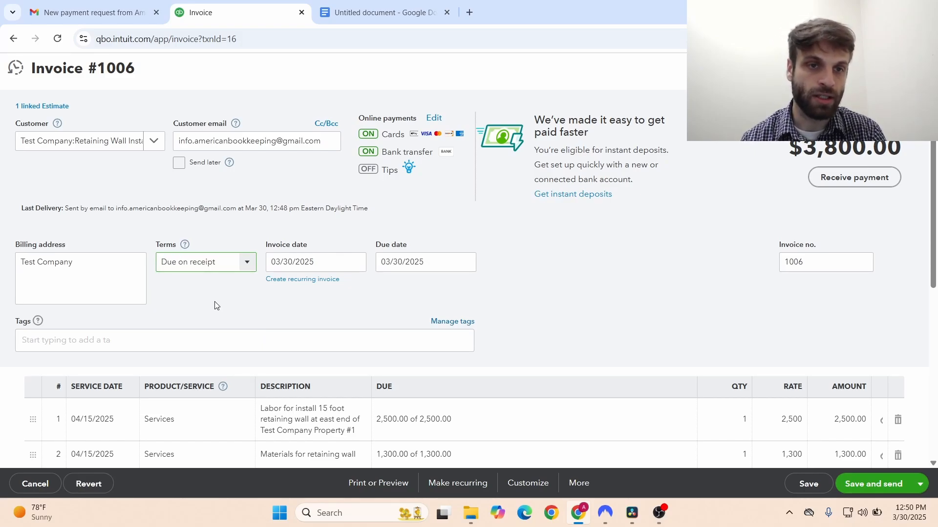
click(244, 265)
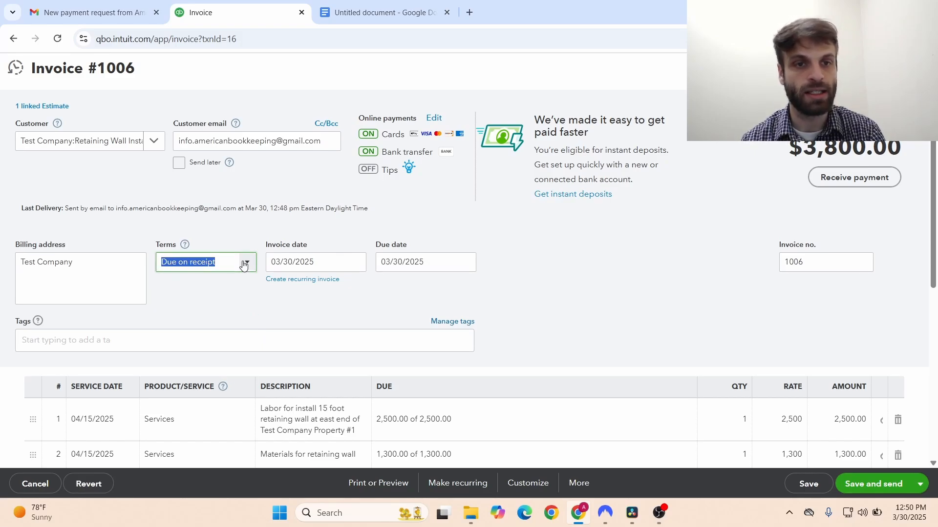
click(245, 264)
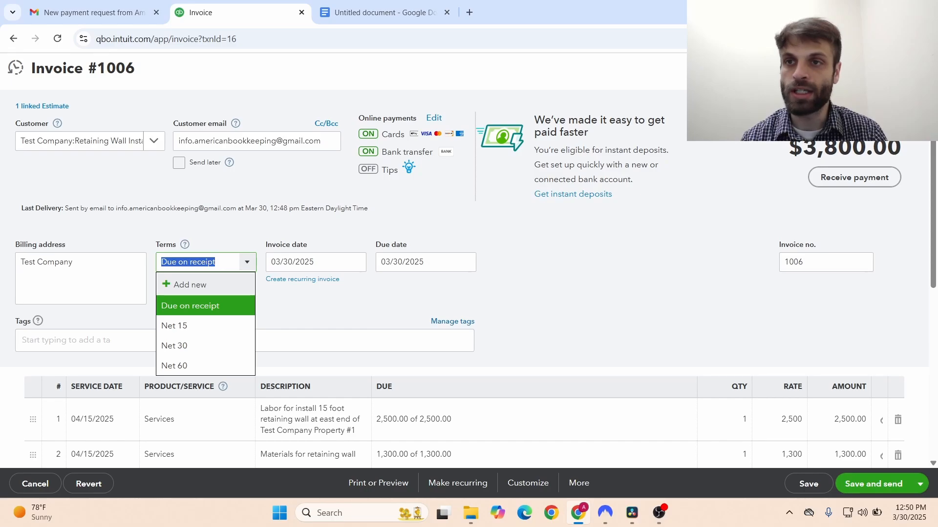
key(Escape)
- From the invoice 1006 email in Gmail, open the $3,800.00 online payment page via Review and pay
click(82, 7)
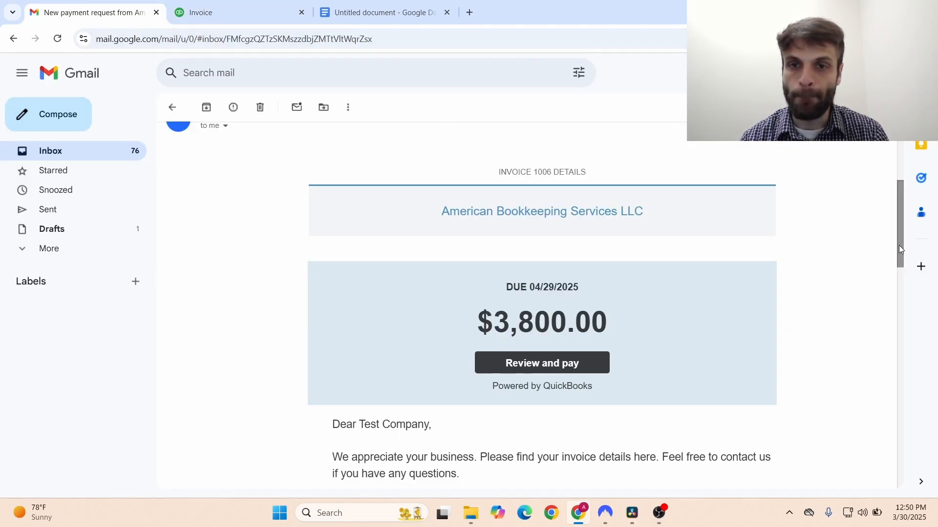
drag(901, 249, 898, 259)
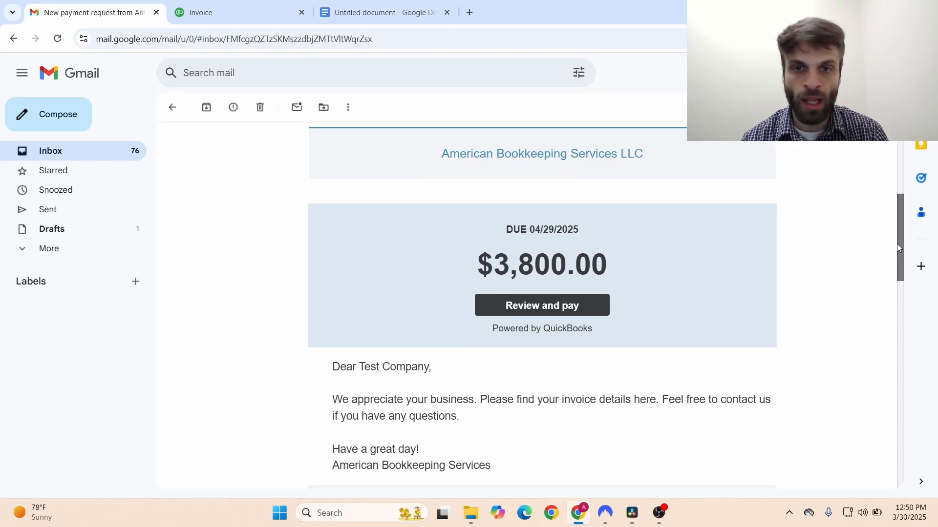
drag(898, 245, 896, 249)
click(560, 290)
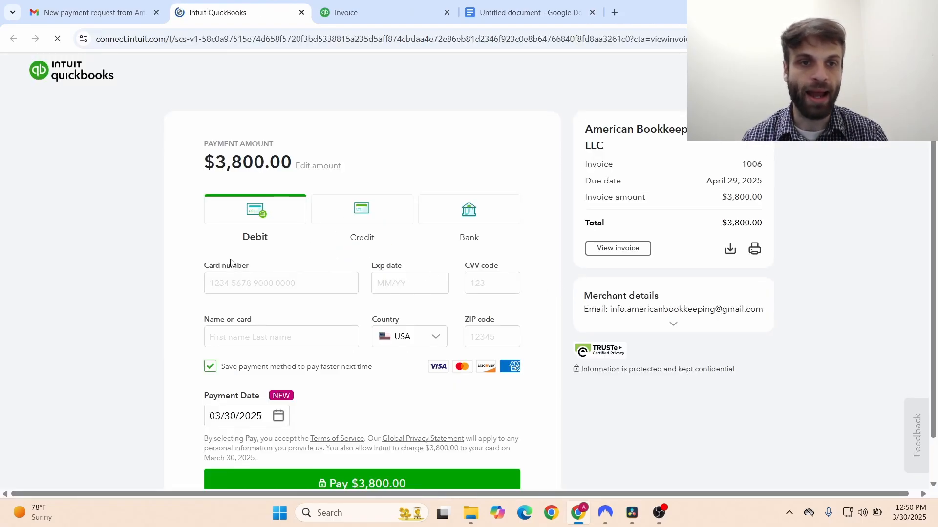
- Look over the debit card fields, then the Bank option's routing number field
click(234, 278)
scroll(234, 277, down, 1)
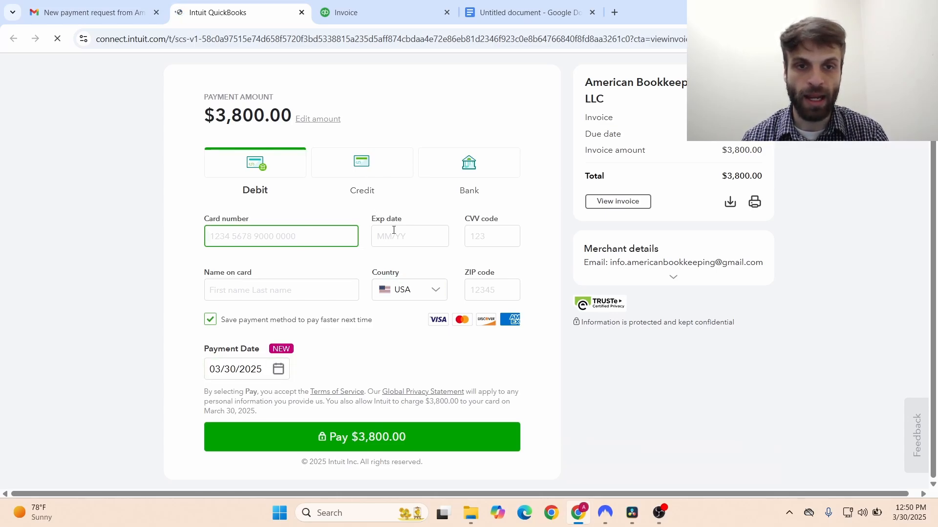
click(471, 183)
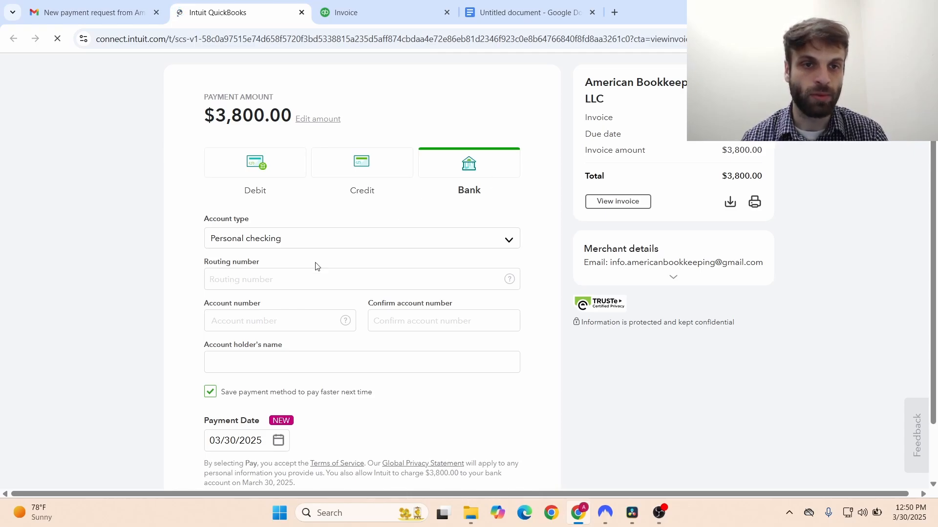
click(298, 275)
scroll(292, 274, down, 2)
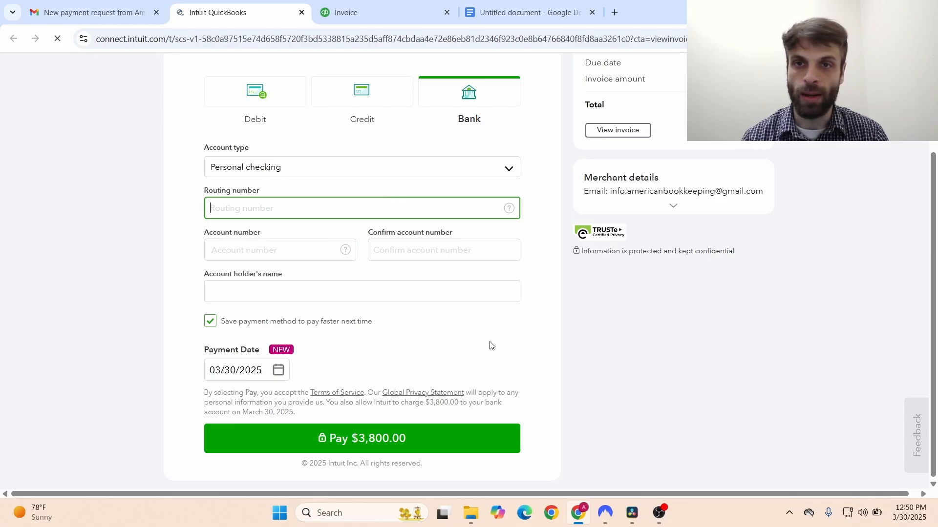
- Preview the invoice 1006 PDF, then close it and the payment portal page
click(618, 130)
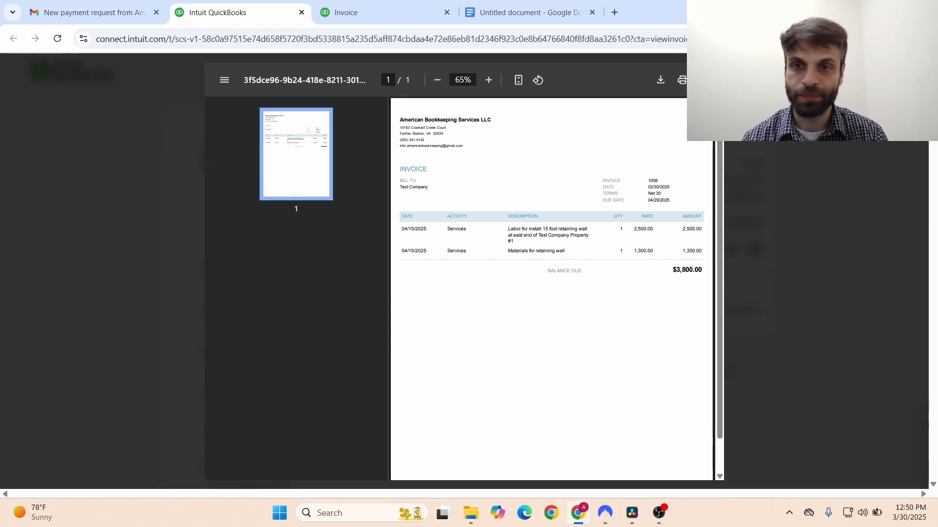
key(Escape)
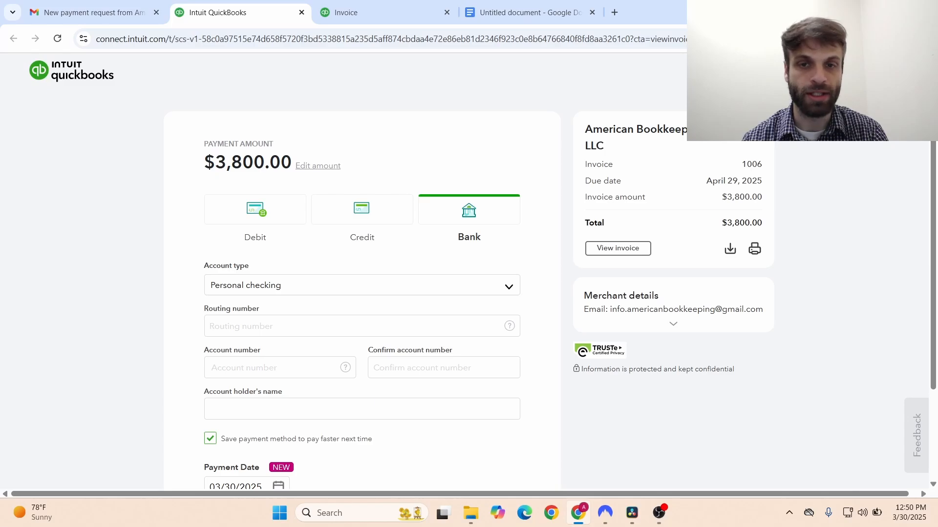
key(ctrl+w)
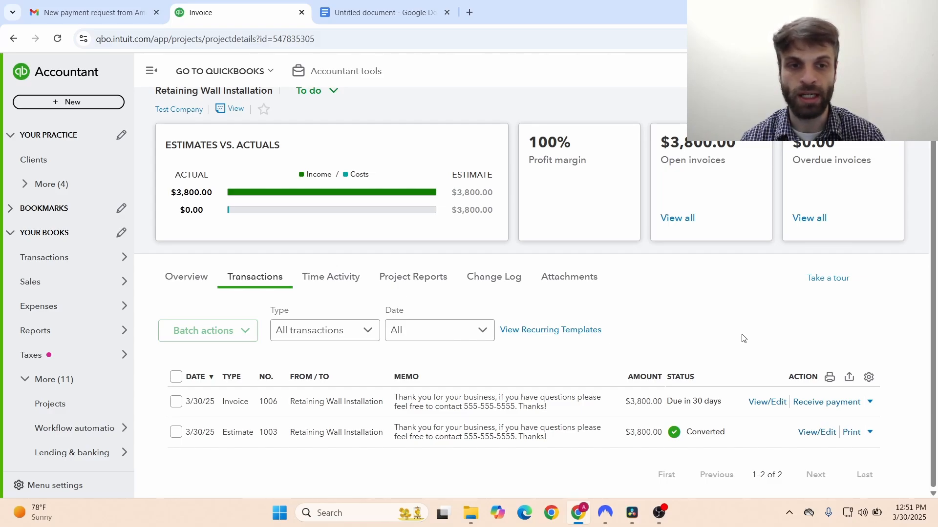
- Reopen Estimate #1003, now Closed, and check both line items are fully invoiced at $3,800.00
click(815, 432)
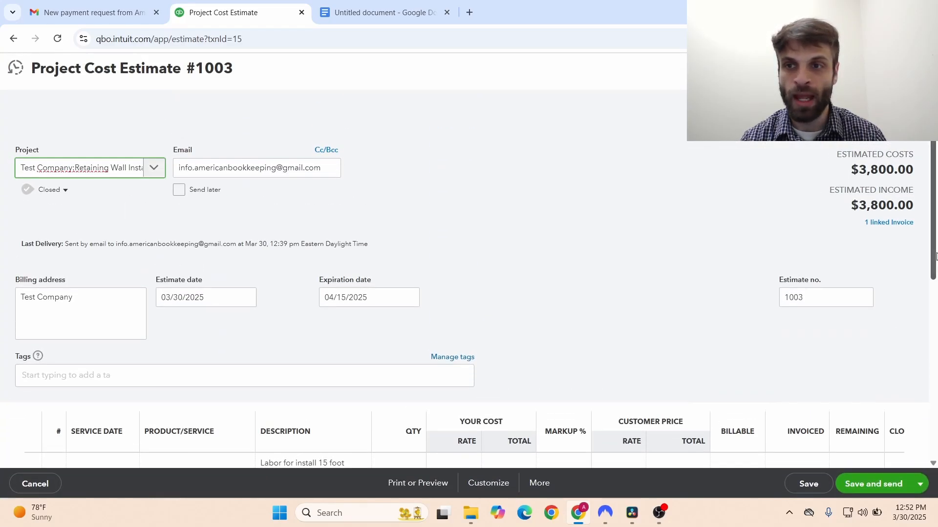
drag(936, 256, 936, 281)
scroll(418, 279, down, 3)
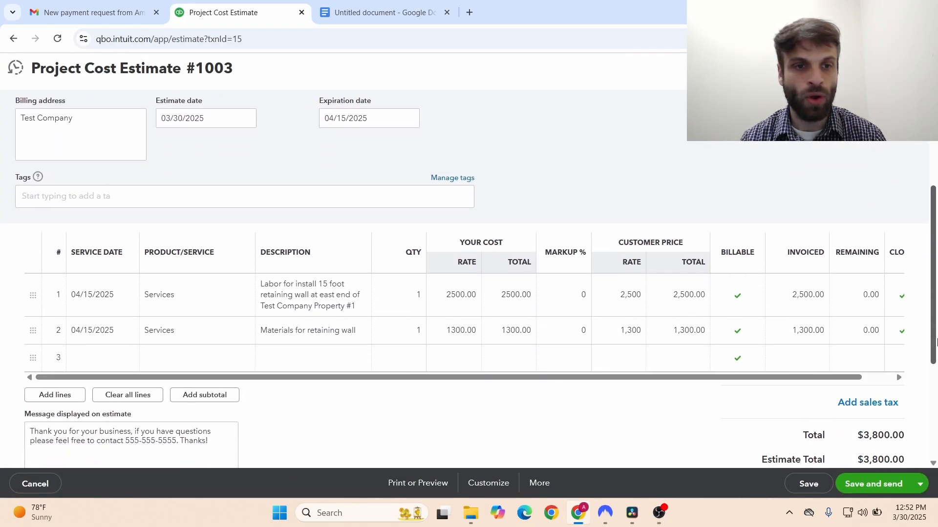
click(285, 332)
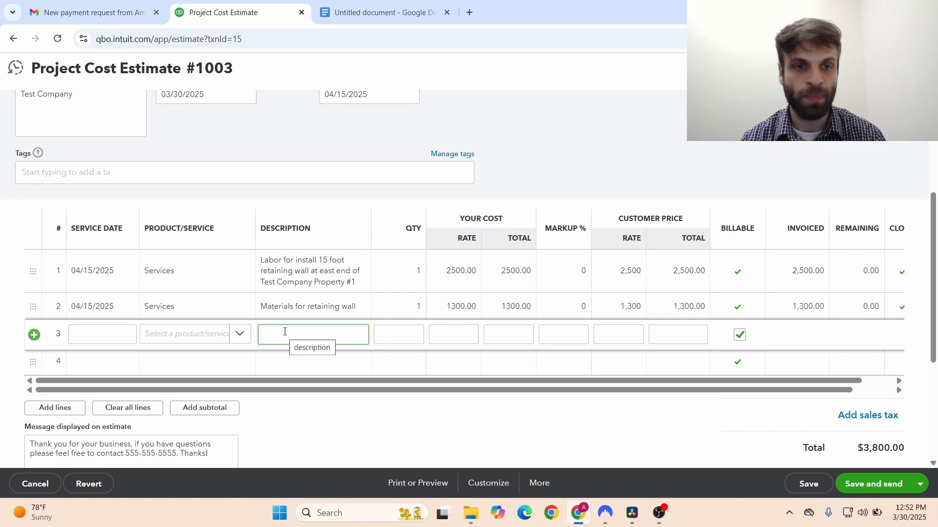
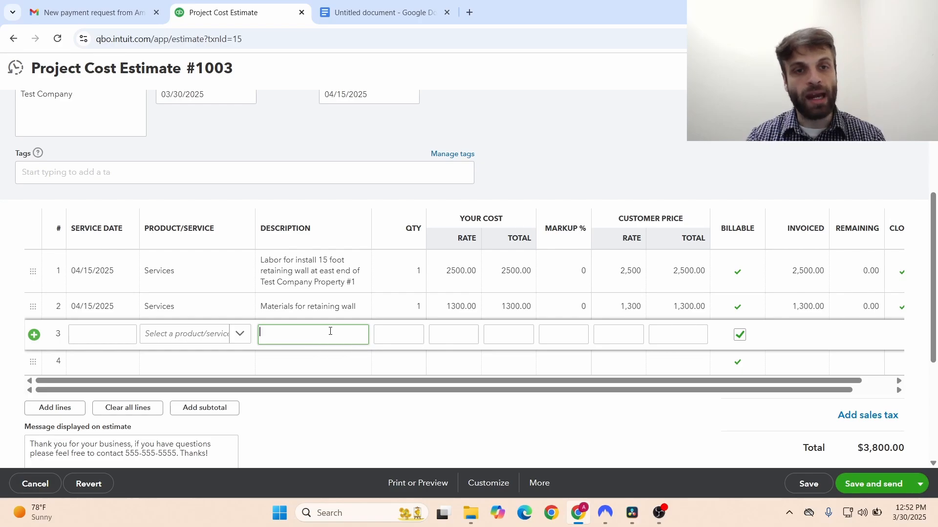
- Type the description 'Labor for installation of 15 additional feet of retaining wall'
text(La)
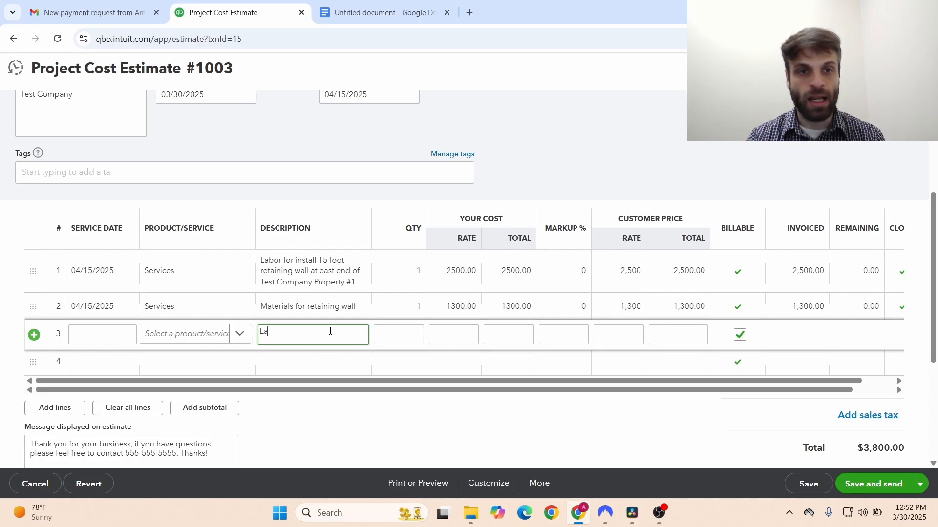
text(bor for in)
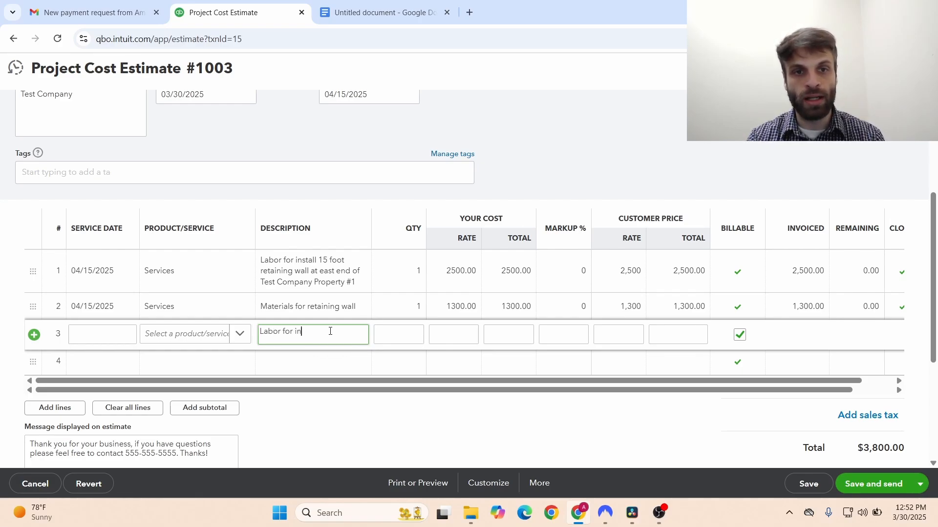
text(stall add)
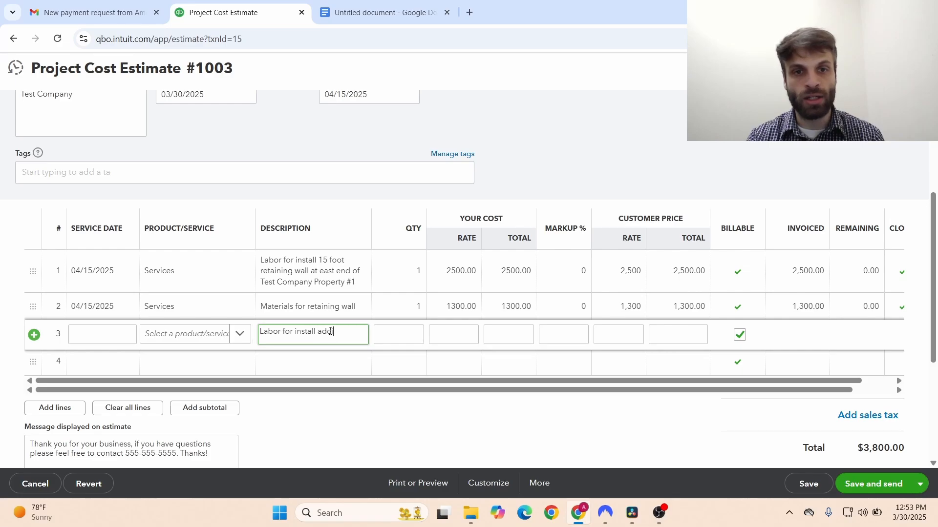
key(BackSpace)
key(BackSpace)
key(BackSpace)
key(BackSpace)
text(ati)
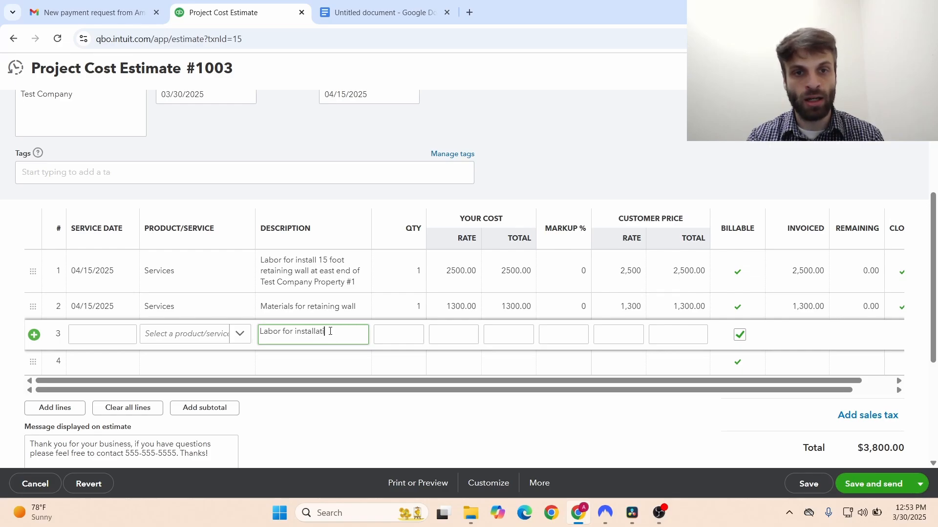
text(on of 1)
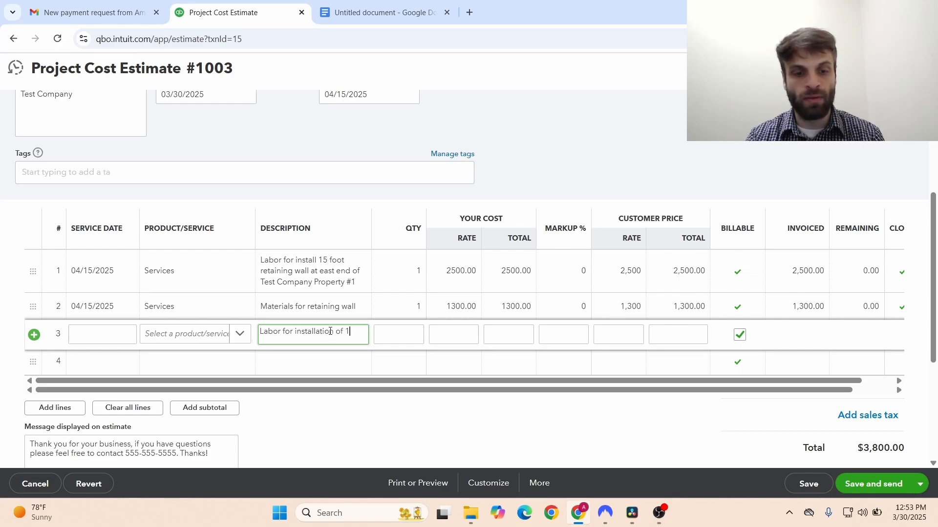
text(5 additional feel)
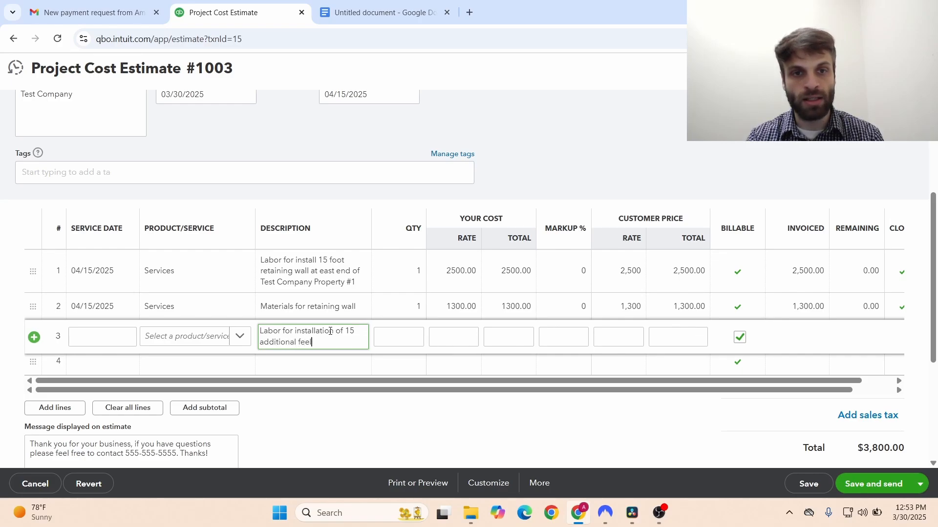
key(BackSpace)
text(t of retaining wall)
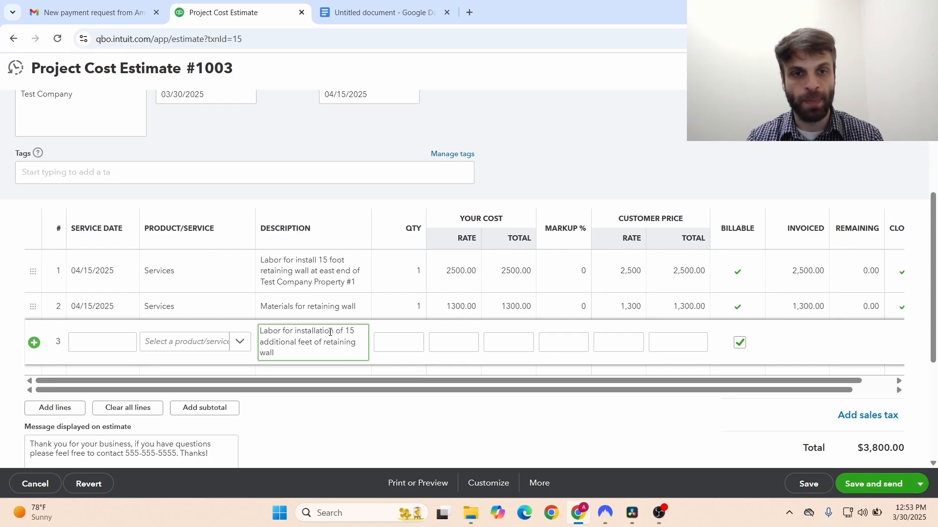
key(Tab)
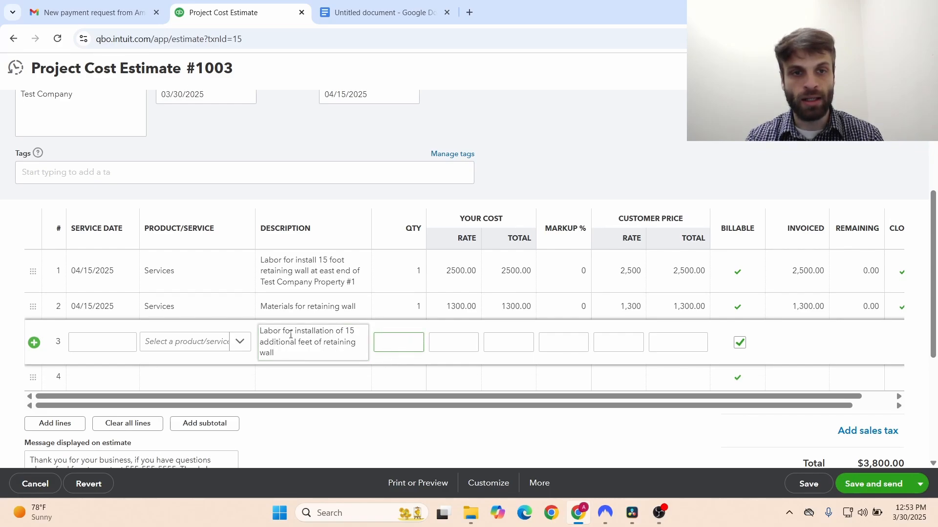
- Set line 3's service date to 04/15/2025 and its product to Services
click(93, 342)
click(126, 344)
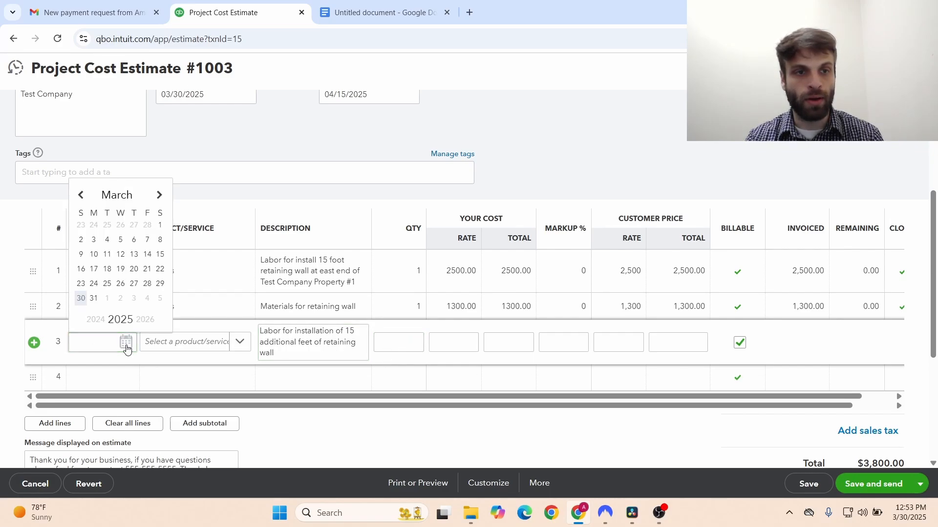
click(159, 195)
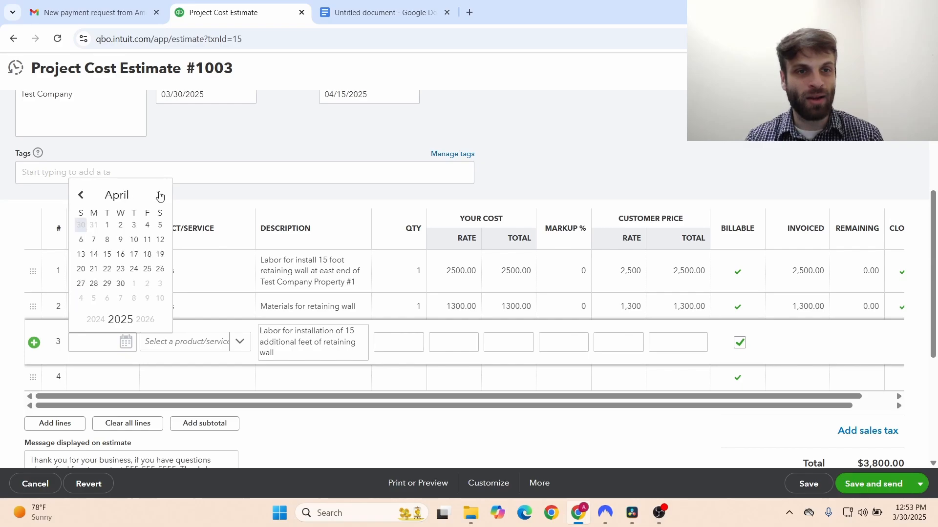
click(107, 254)
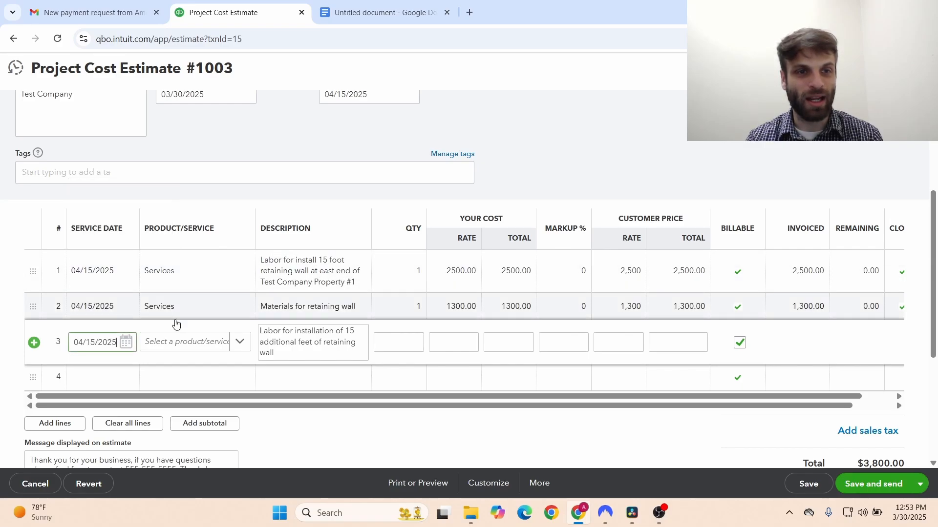
click(239, 342)
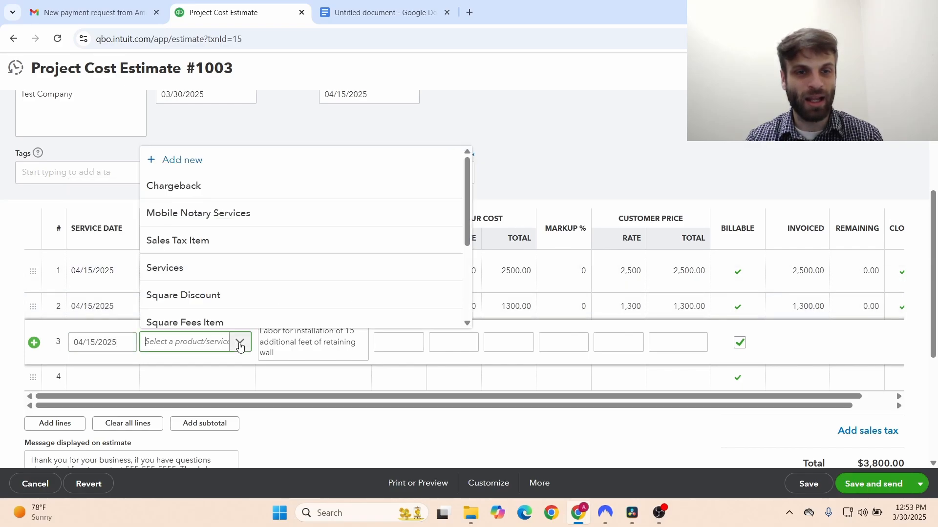
click(206, 270)
- Give line 3 the labor description for 15 more feet of retaining wall and cost rate 2500
click(333, 334)
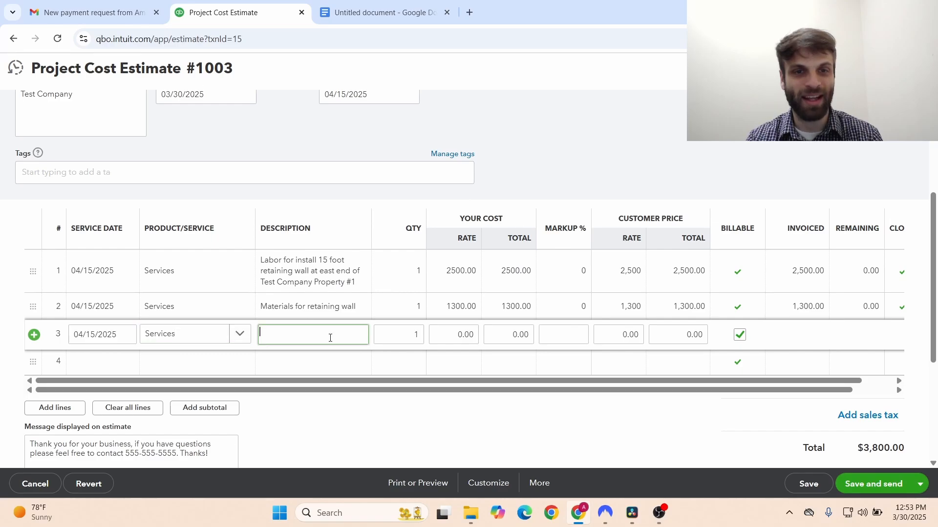
text(Labor for )
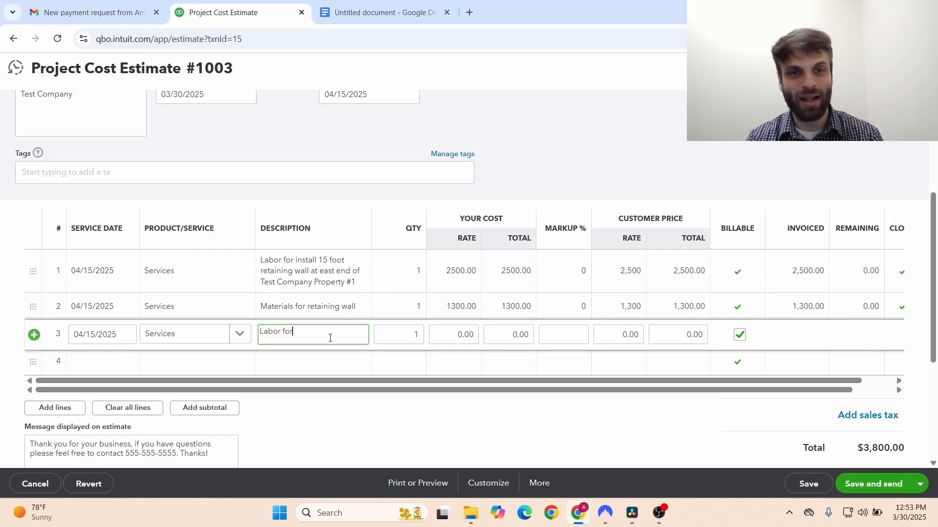
text(install )
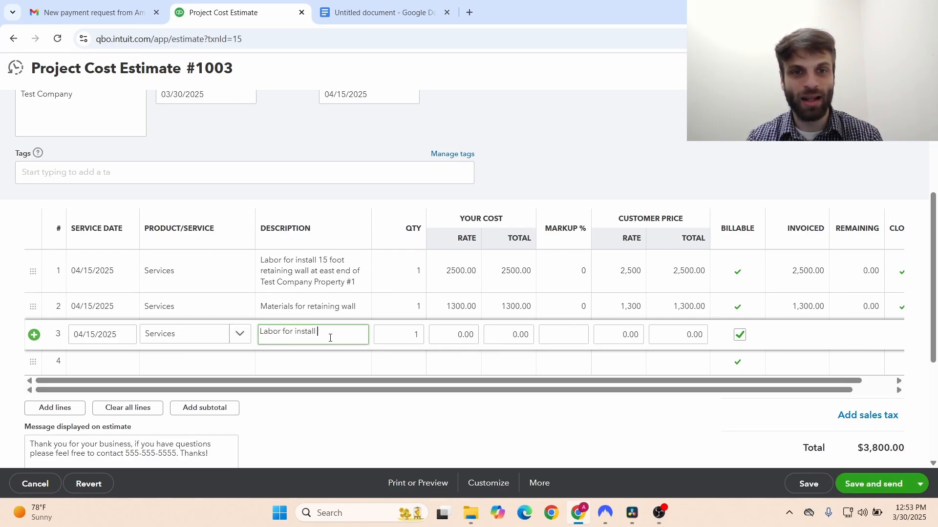
text(ation)
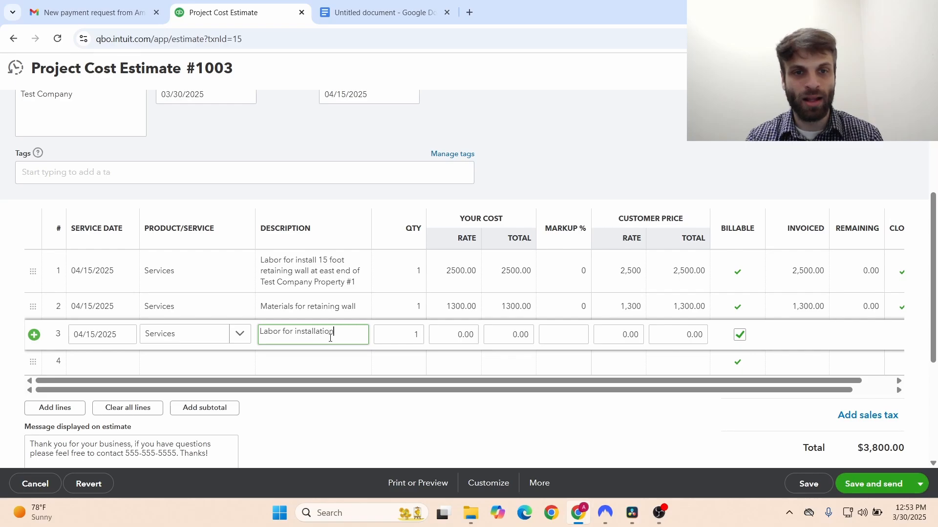
text( of additiona)
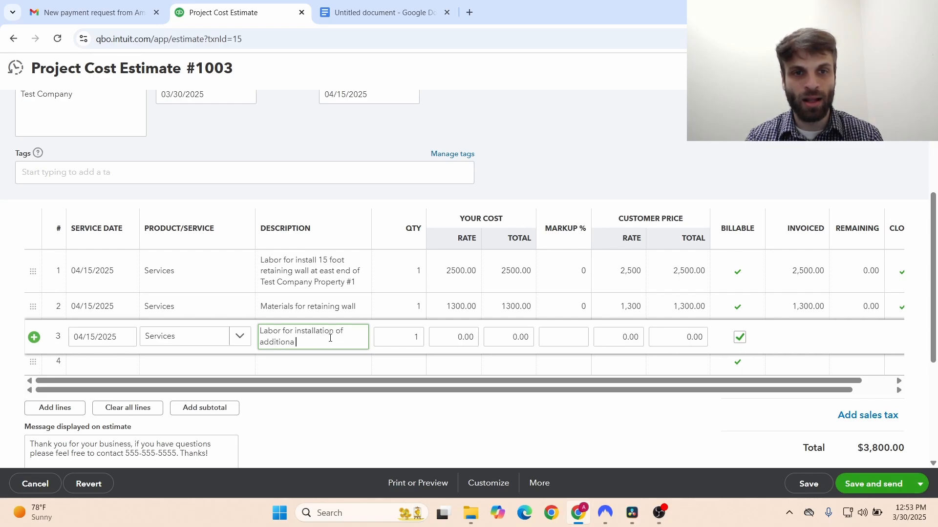
text(l 15)
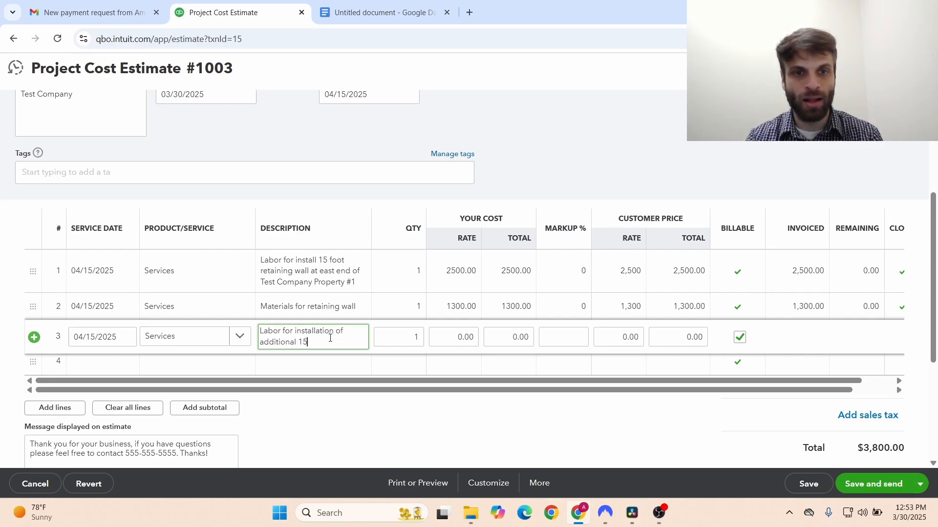
text( feet of r)
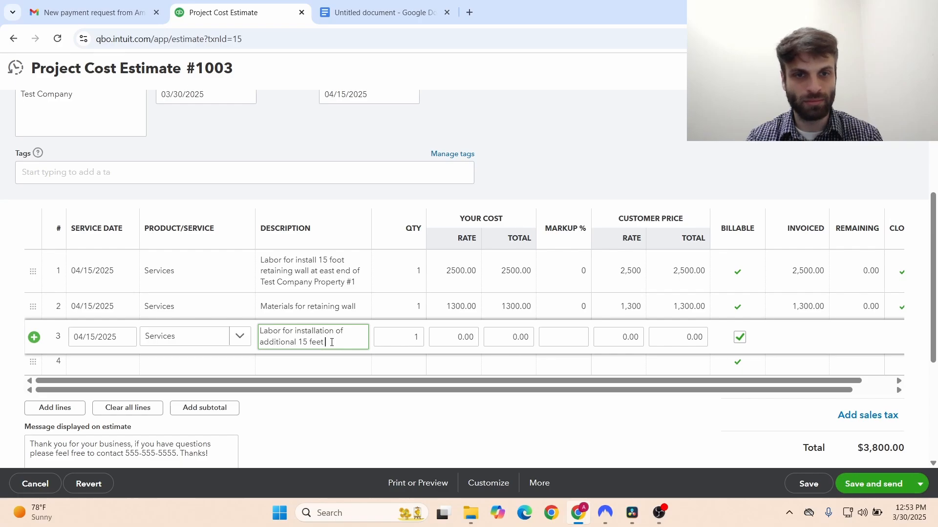
text(of retai)
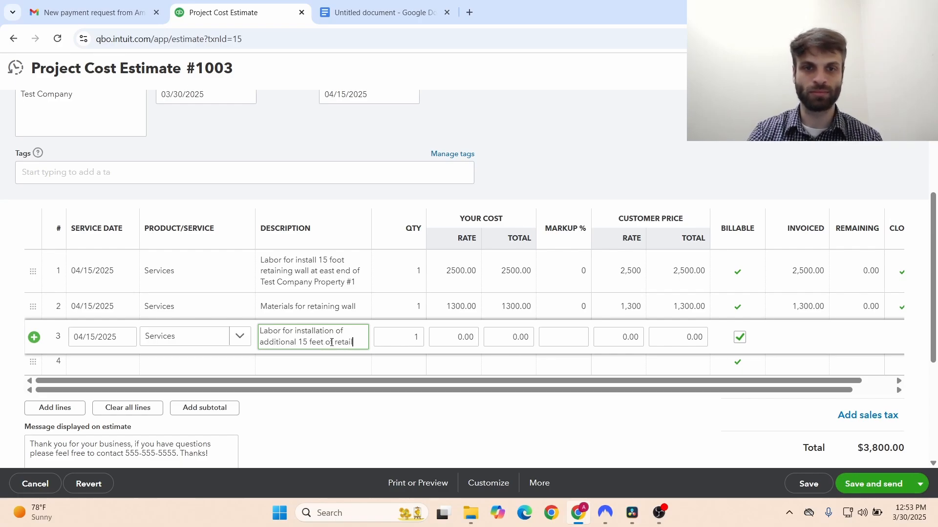
text(ning wall)
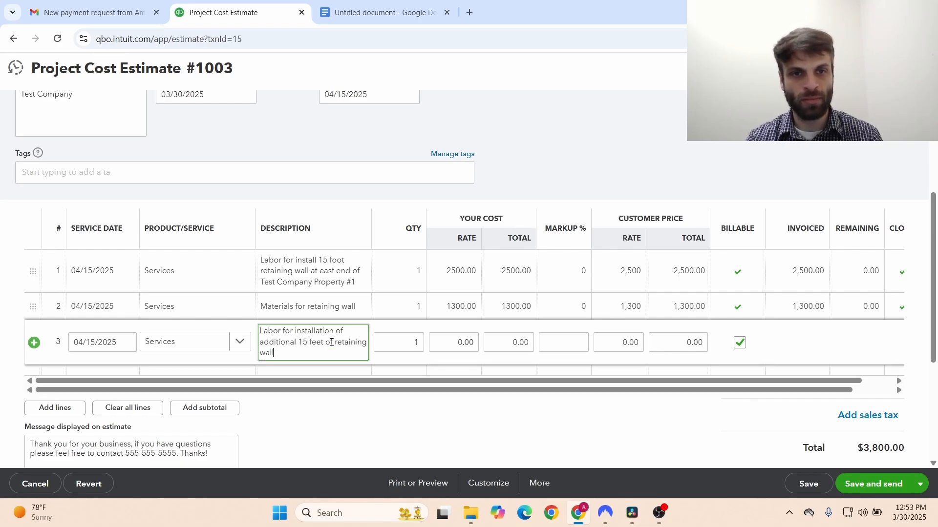
key(Tab)
click(486, 337)
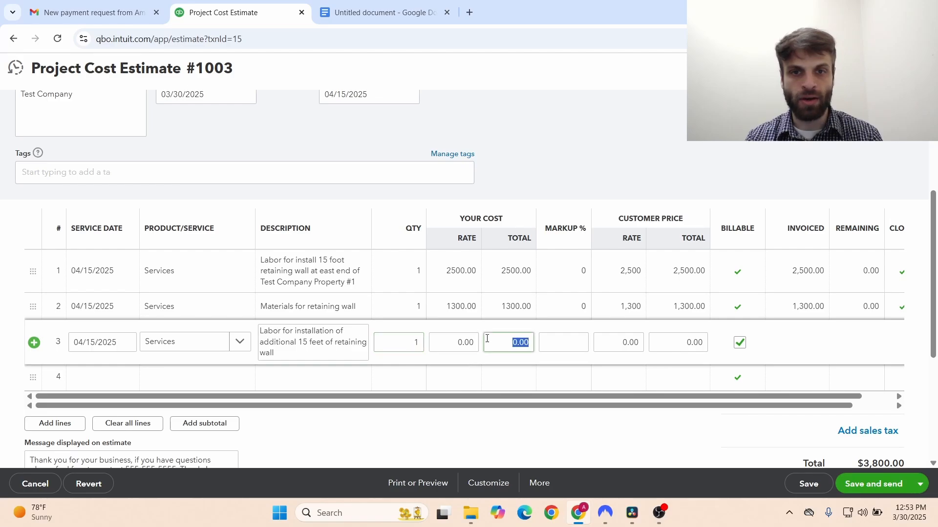
click(472, 341)
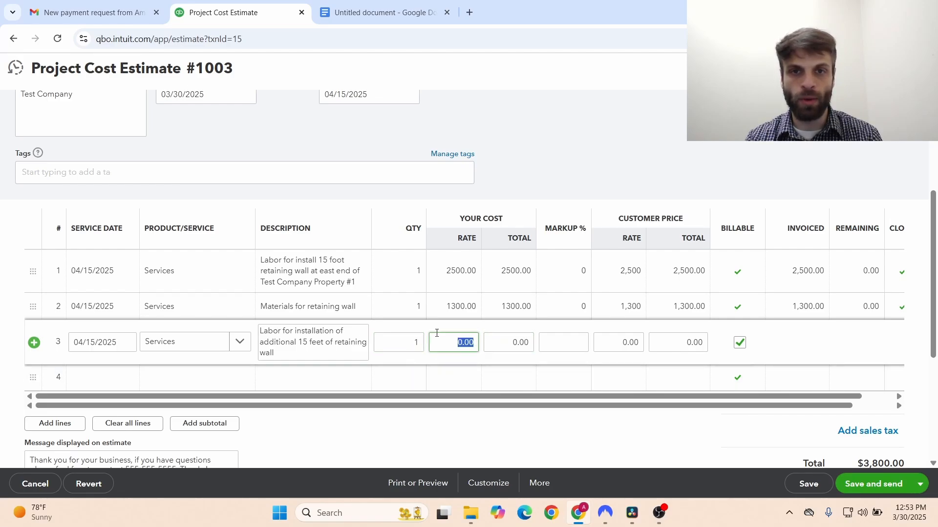
text(2500)
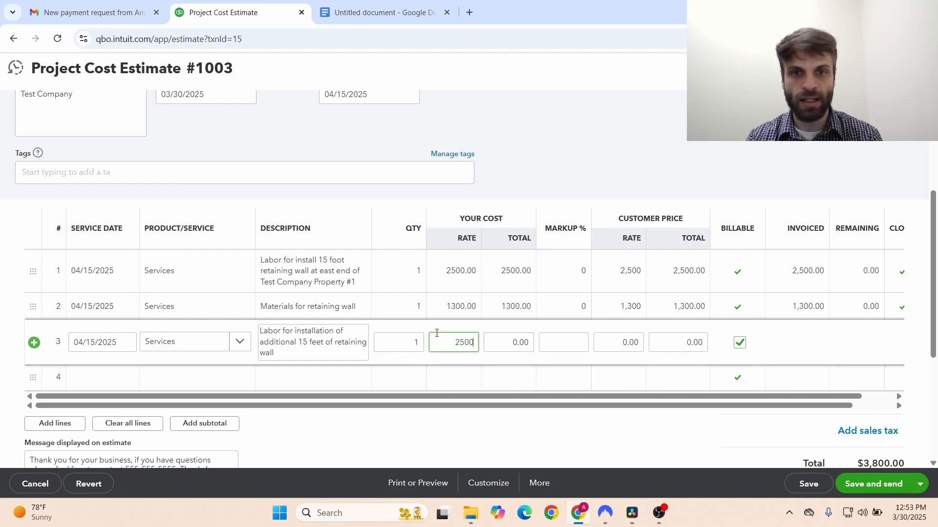
click(454, 377)
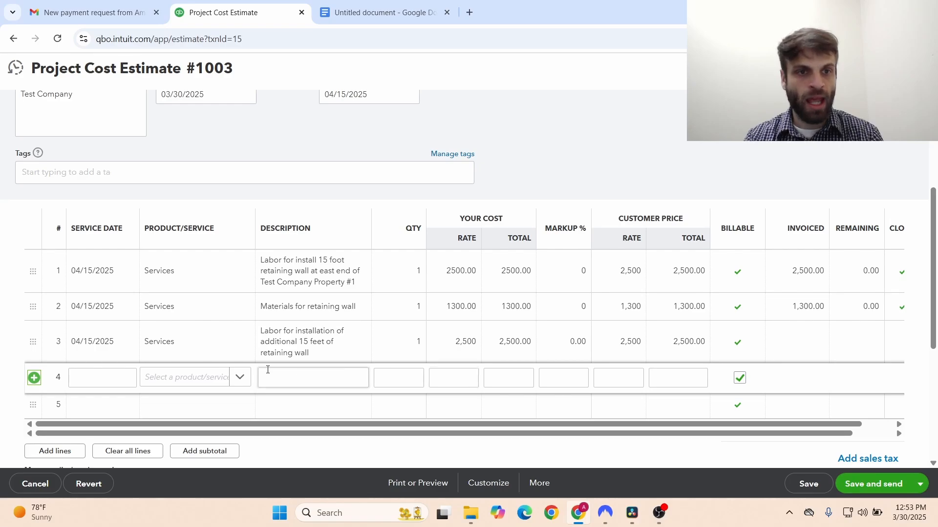
- Set line 4's service date to 04/15/2025 and its product to Services
click(123, 382)
click(160, 230)
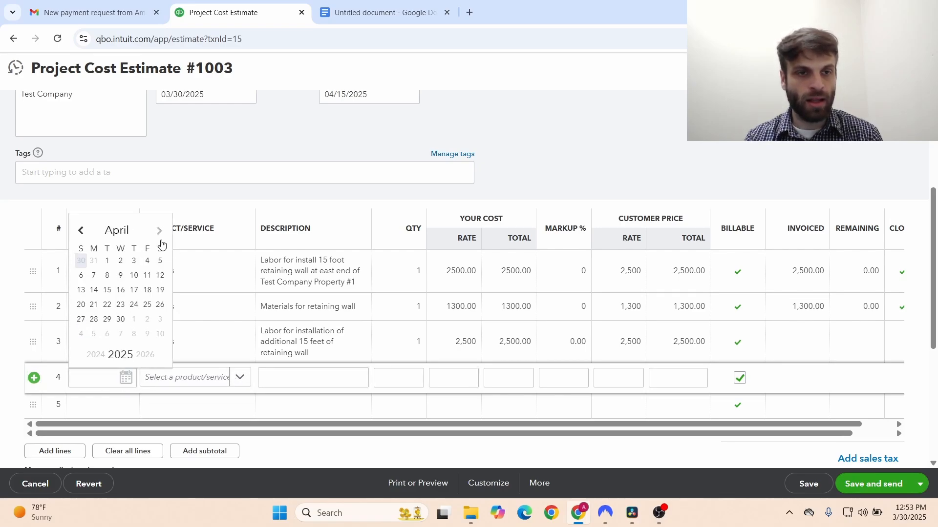
click(109, 291)
click(239, 378)
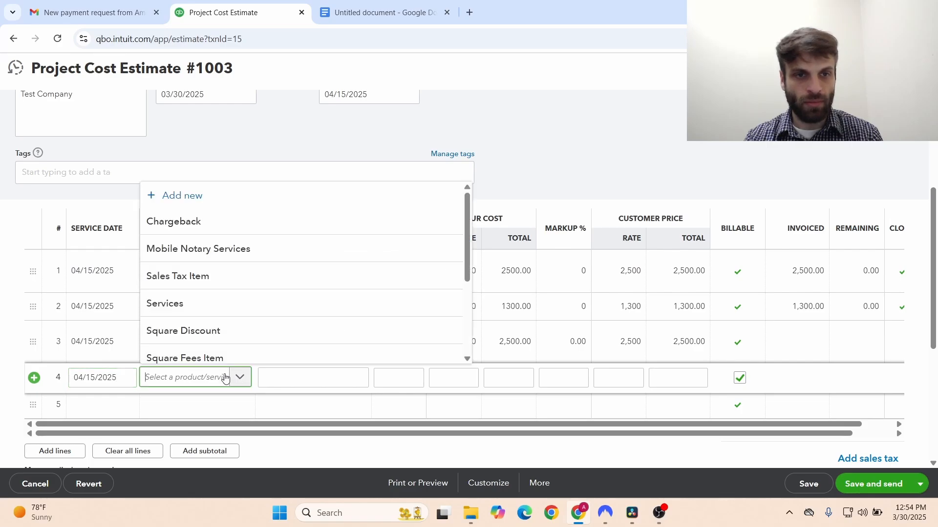
click(192, 315)
- Describe line 4 as 'Materials for retaining wall addition' with rate 1300
click(319, 381)
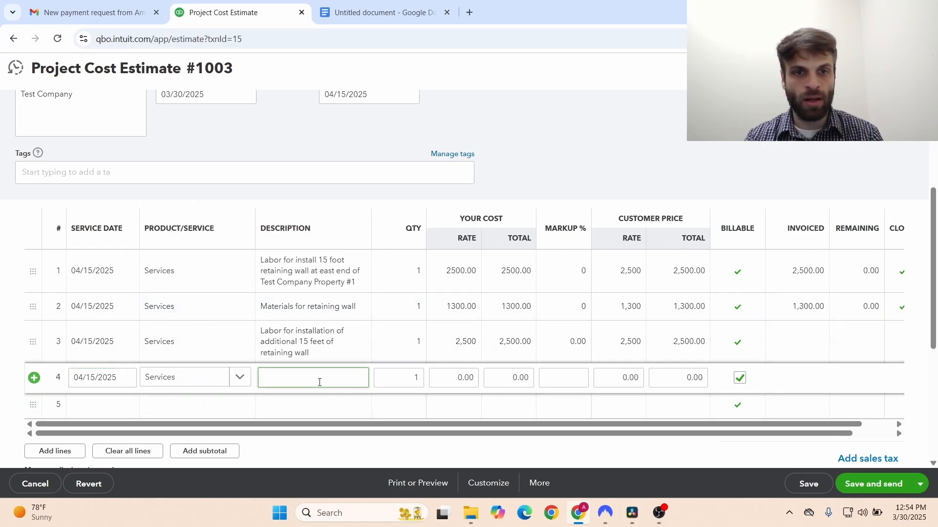
text(Mater)
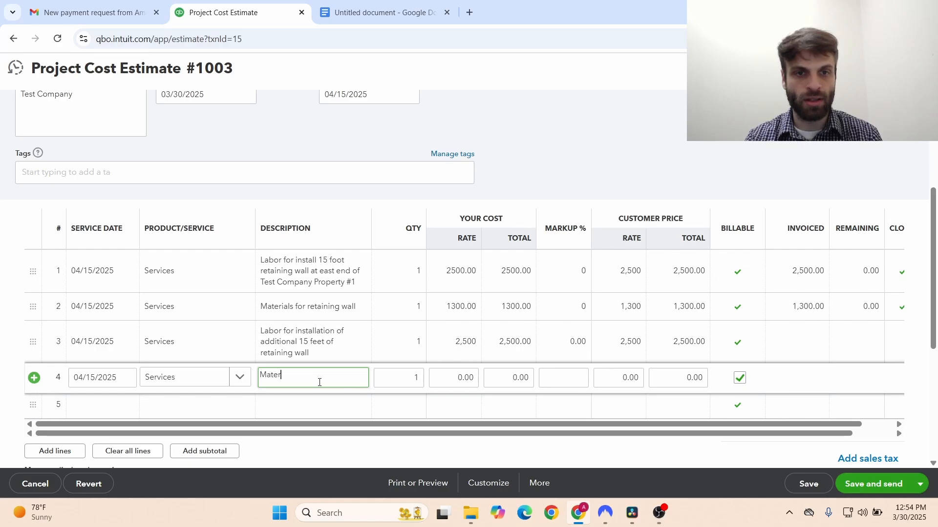
text(ials for ad)
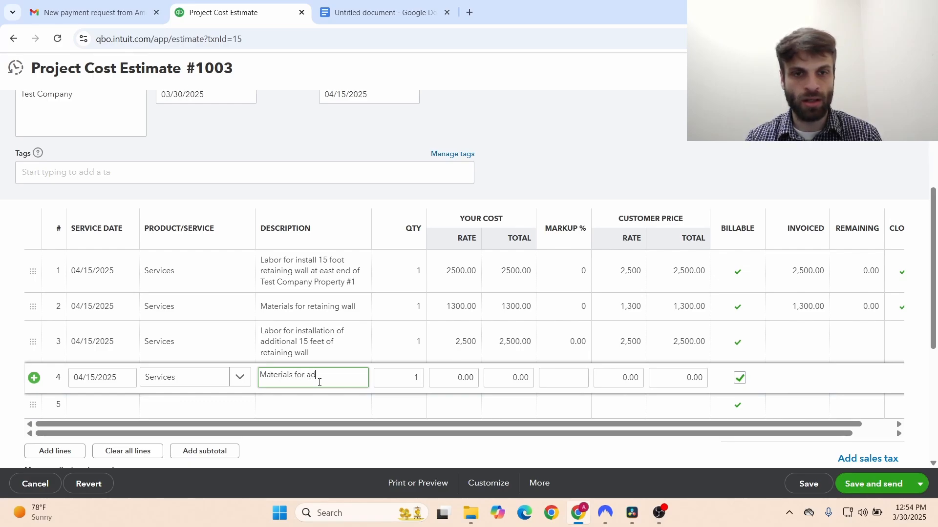
text(ditio)
key(BackSpace)
key(BackSpace)
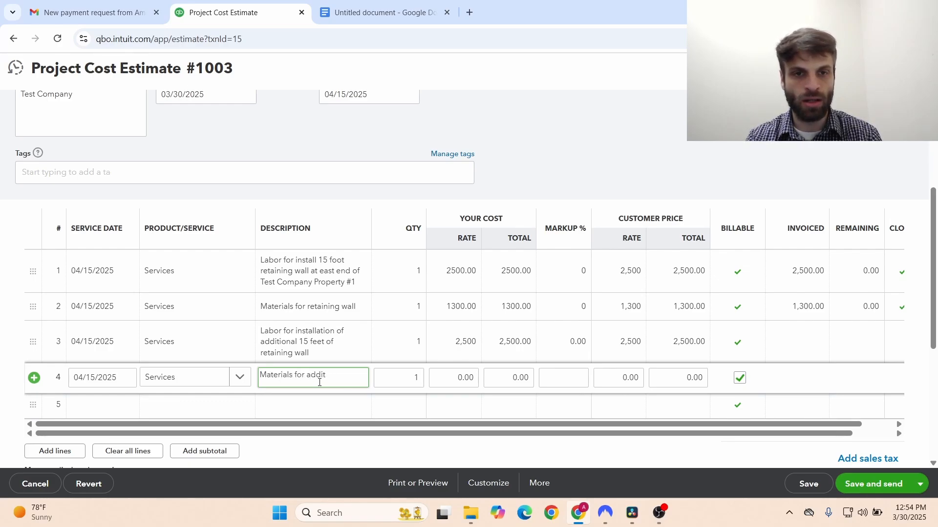
key(BackSpace)
key(BackSpace)
key(BackSpace)
key(BackSpace)
key(BackSpace)
text(retaining)
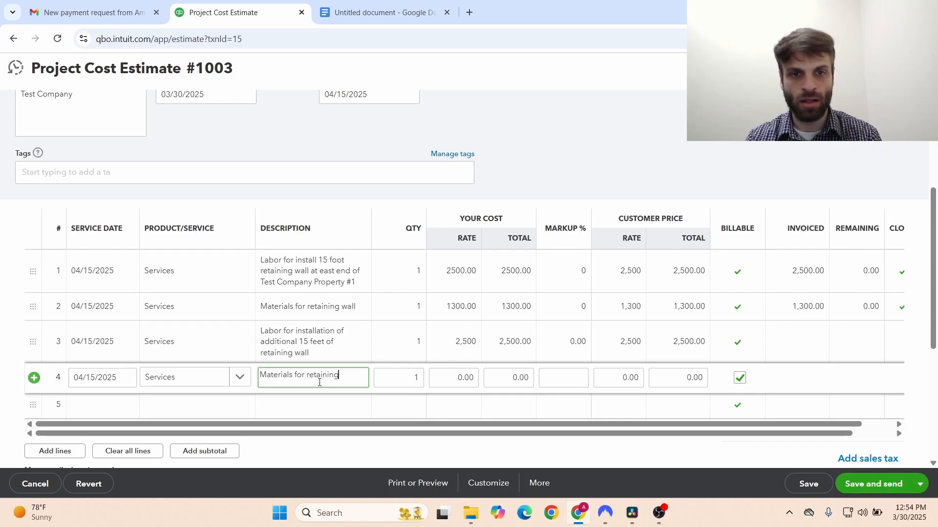
text( wall addition)
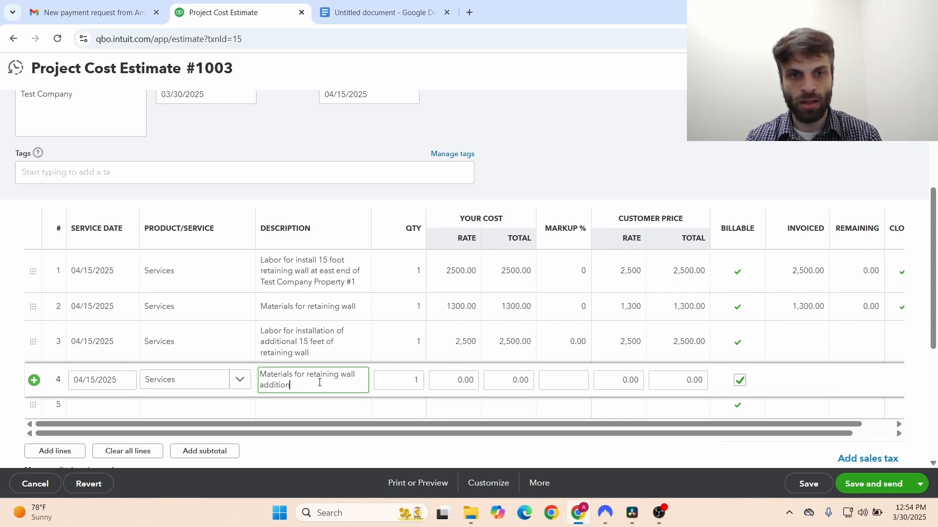
key(Tab)
key(Tab)
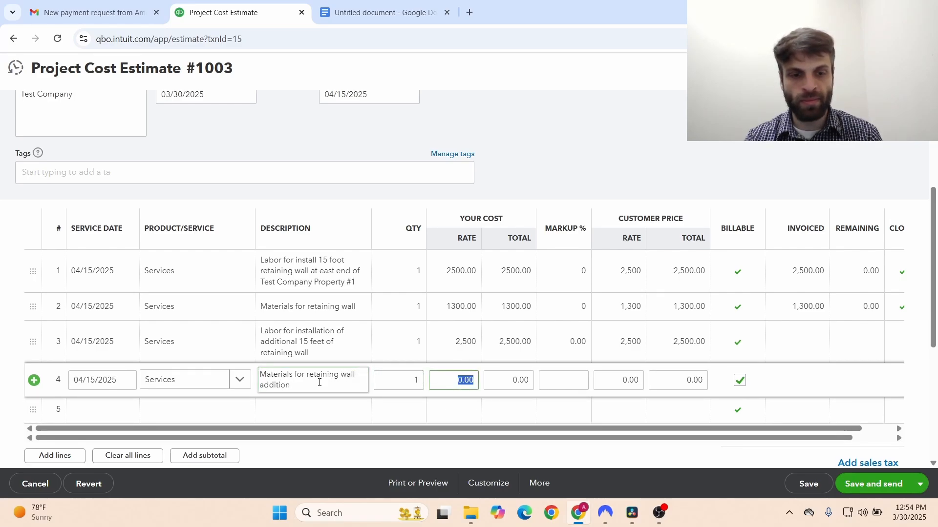
text(1300)
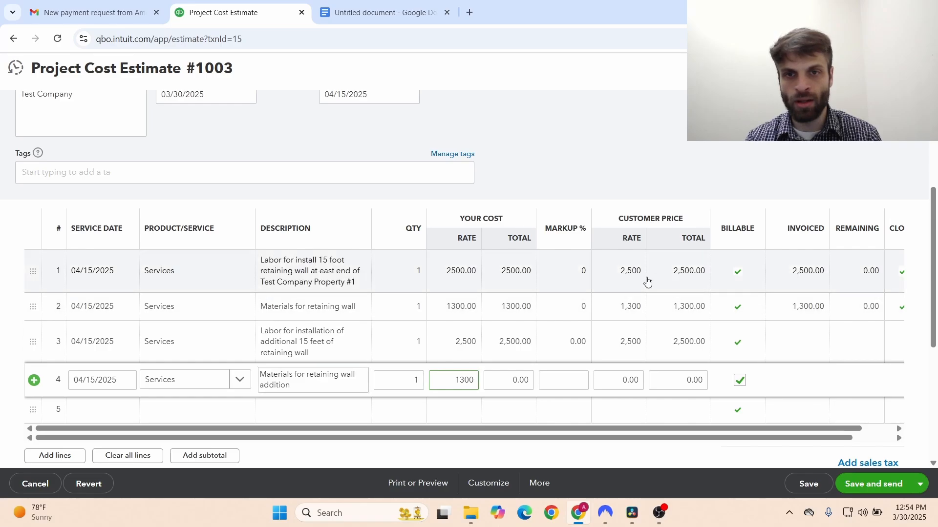
click(627, 150)
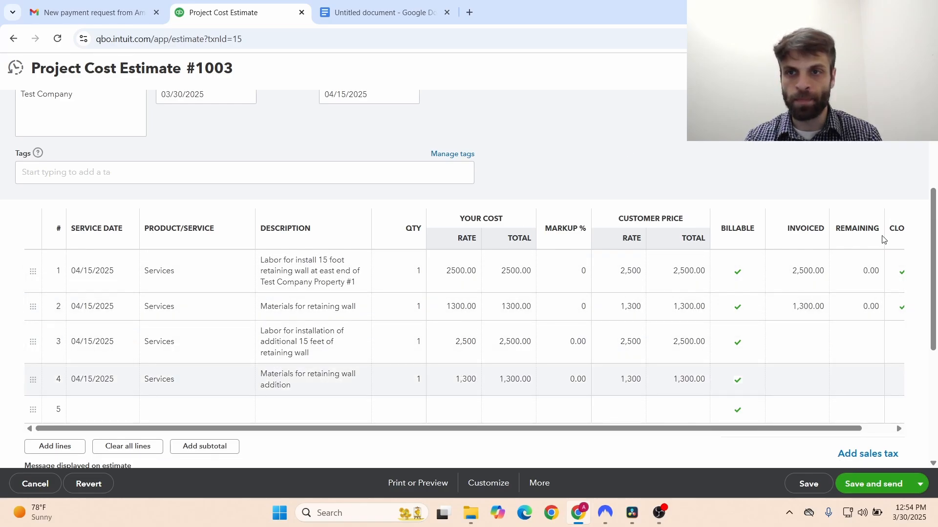
- Check the $7,600 total, then save and send estimate #1003, accepting the linked-transaction change
scroll(936, 252, down, 1)
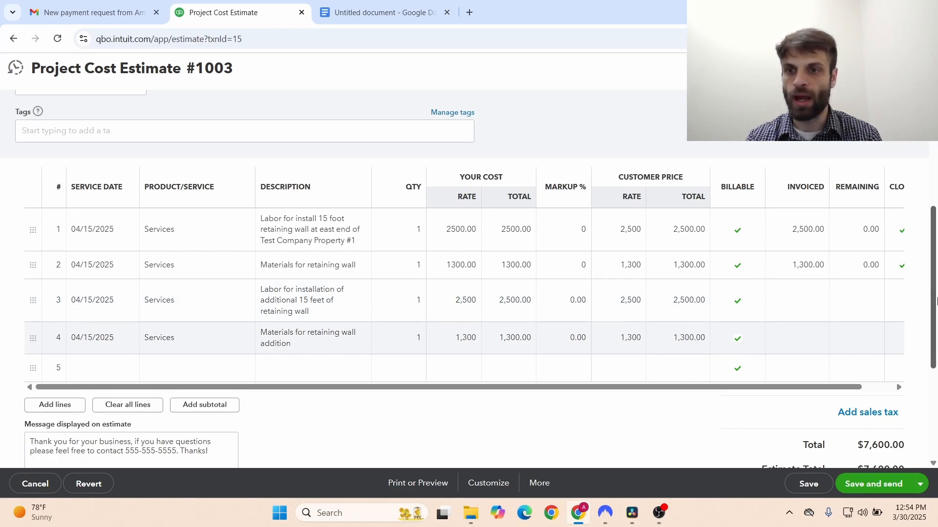
scroll(935, 309, down, 1)
drag(935, 309, 936, 337)
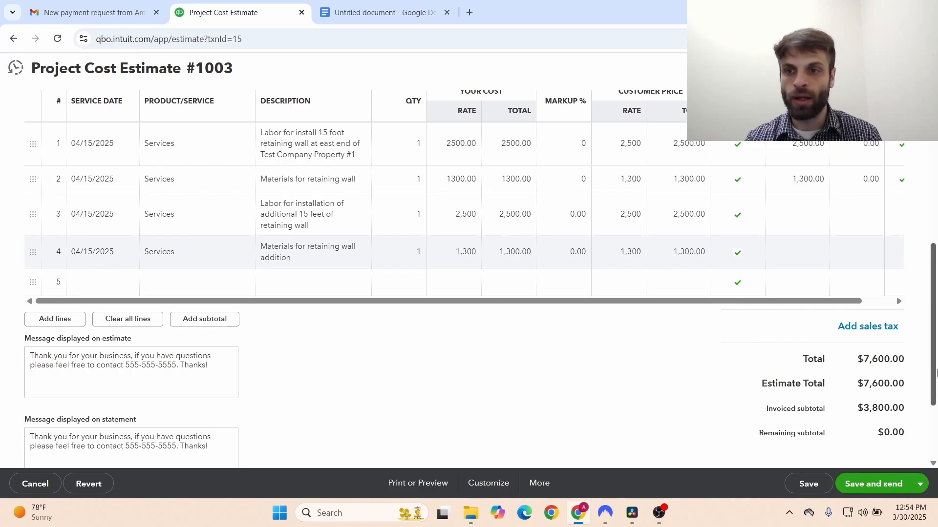
scroll(936, 373, down, 1)
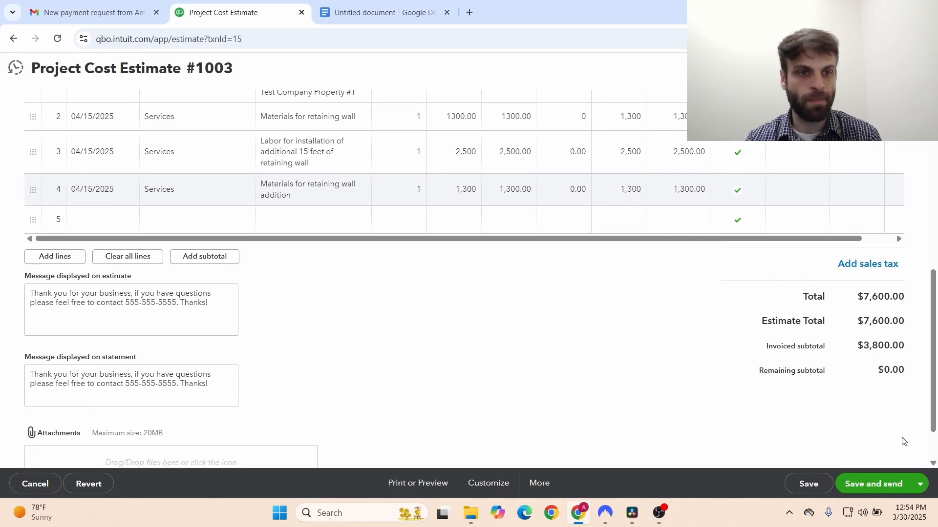
scroll(926, 441, down, 1)
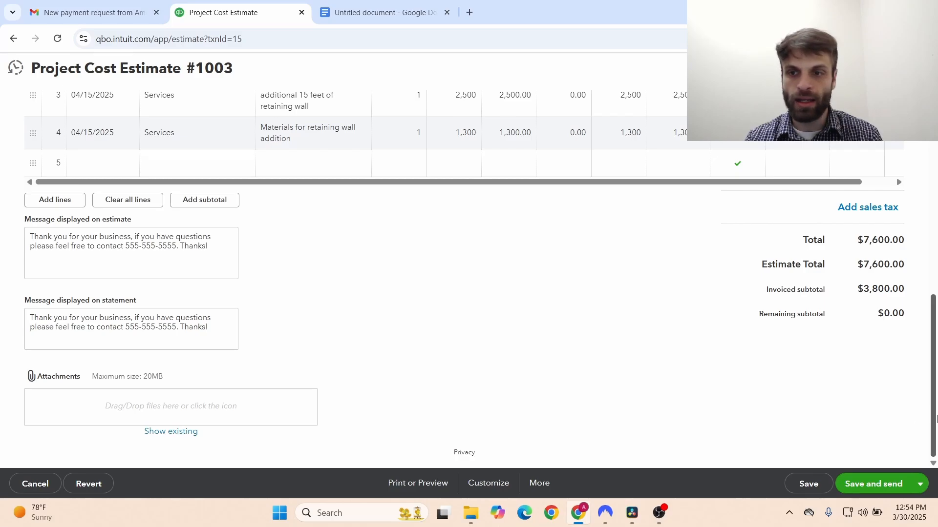
drag(936, 418, 936, 381)
click(859, 481)
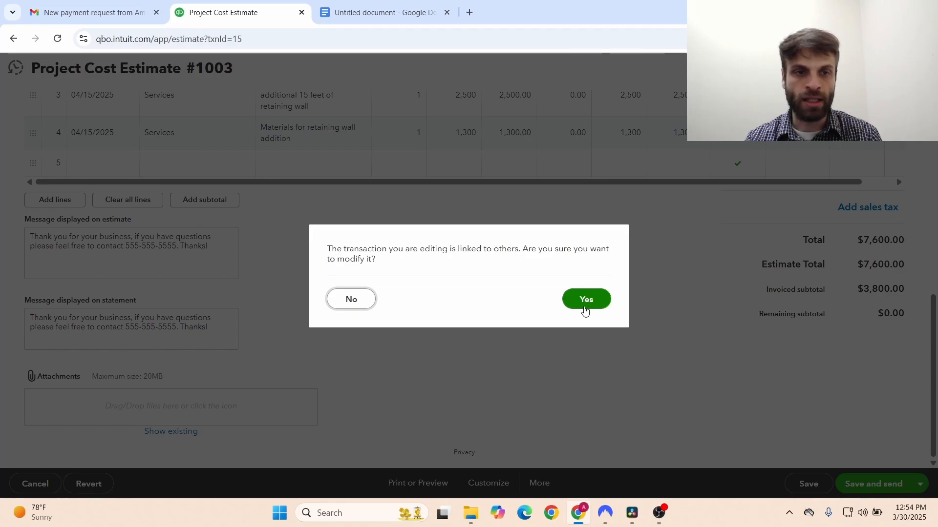
click(585, 309)
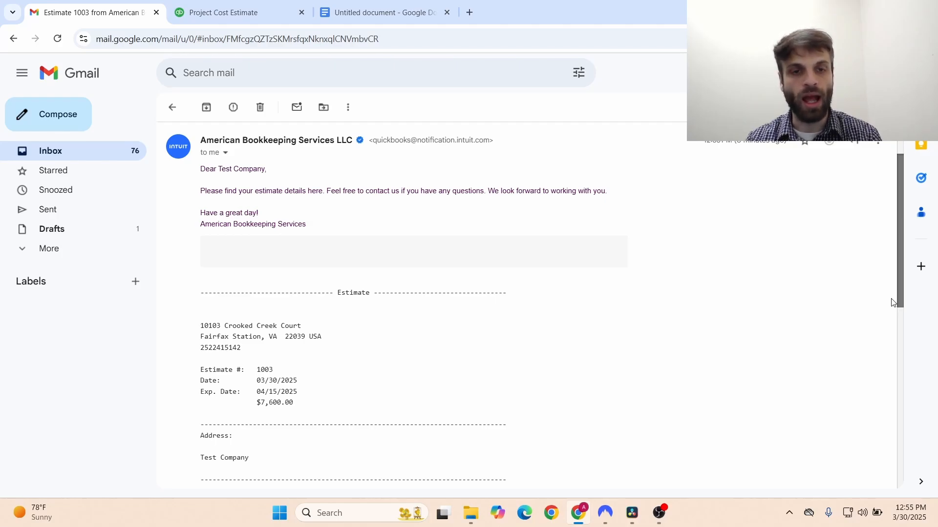
- In the Gmail estimate email, review the four retaining wall lines and the $7,600 total
drag(892, 299, 882, 418)
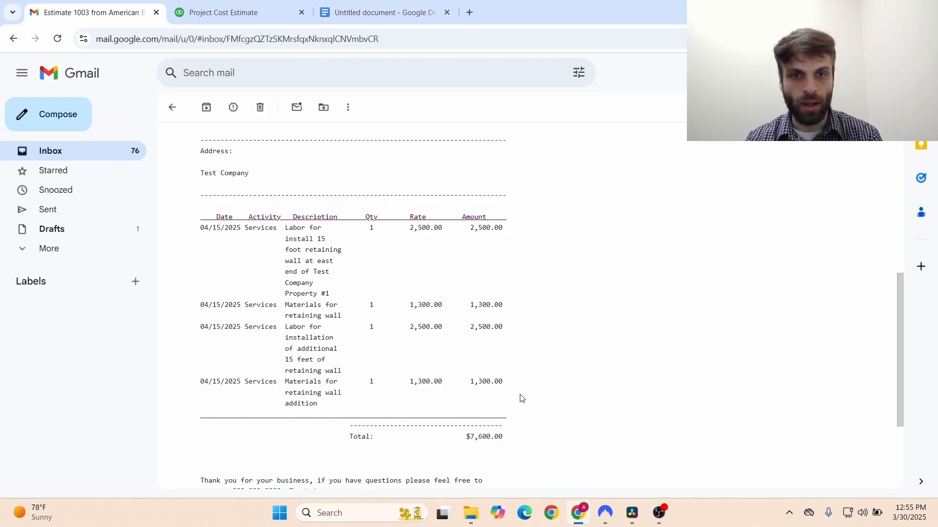
drag(521, 395, 219, 318)
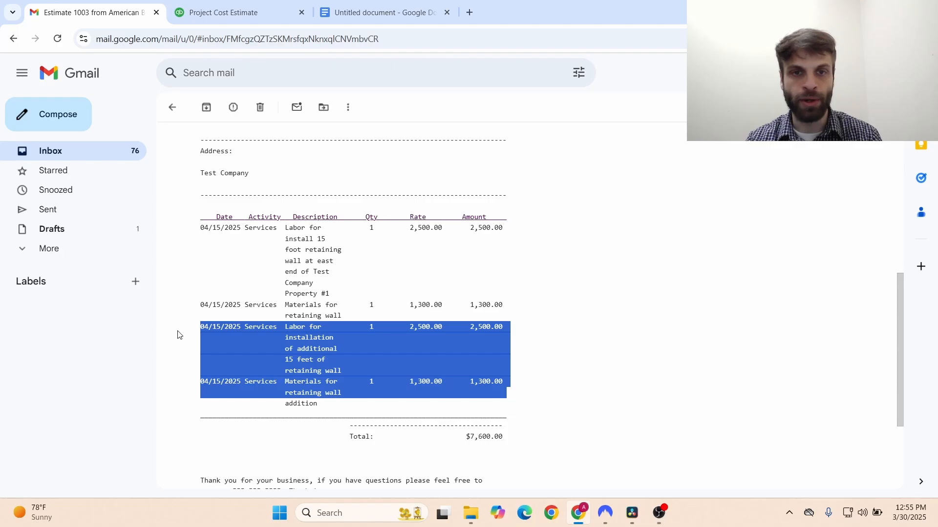
click(455, 357)
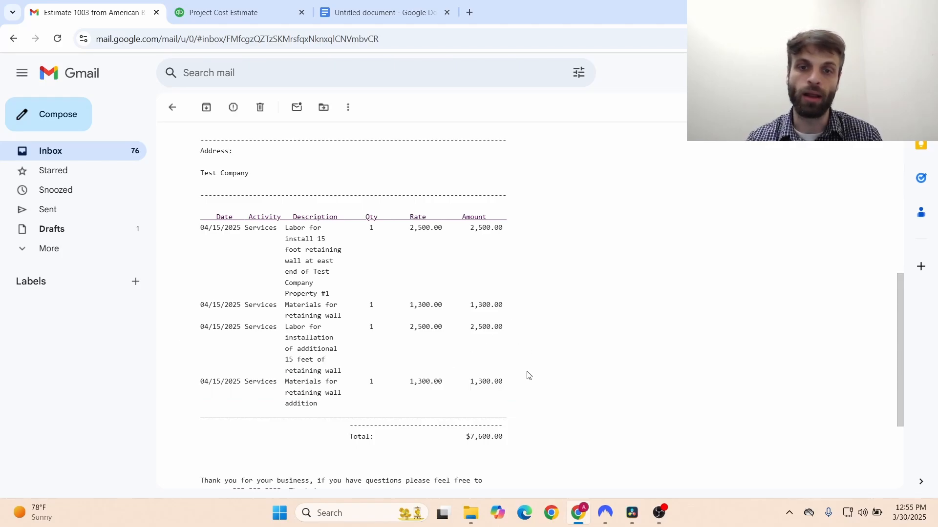
drag(901, 376, 904, 421)
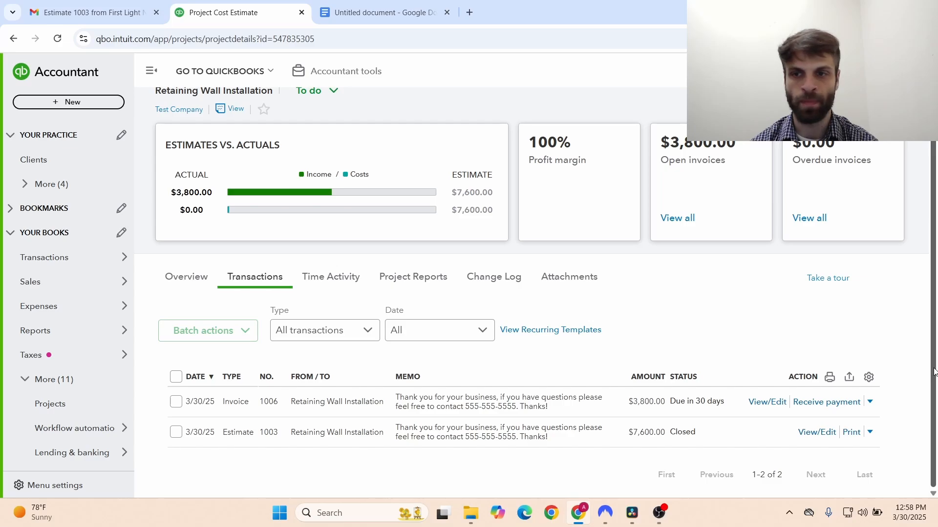
- Show the action options for estimate 1003 in the project's Transactions list
click(870, 433)
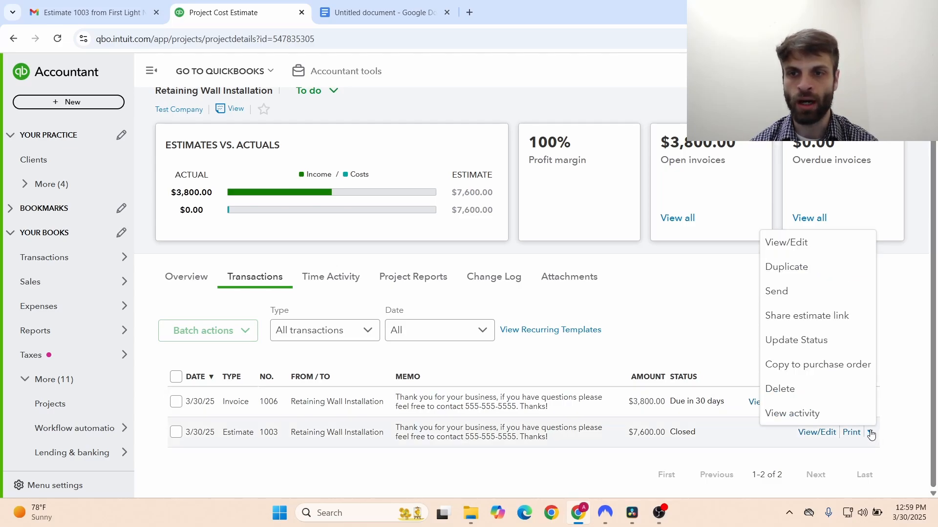
click(645, 454)
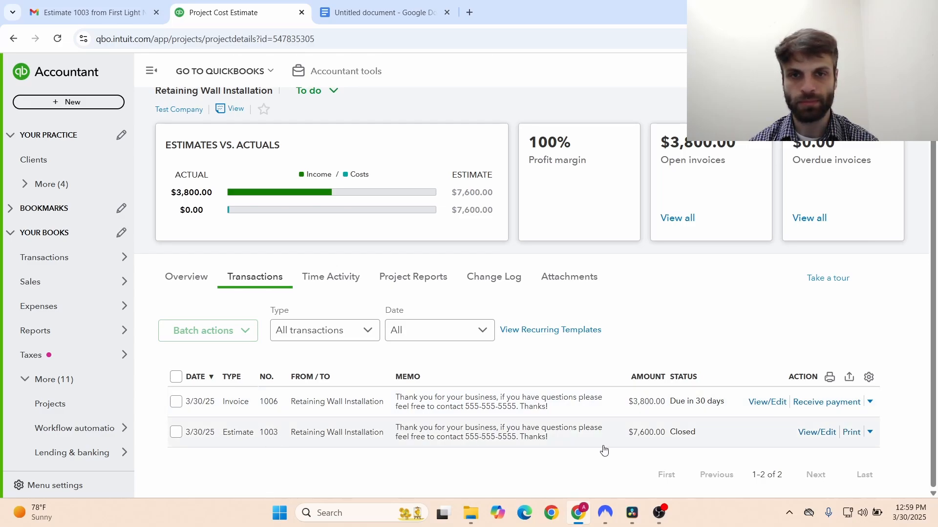
click(870, 434)
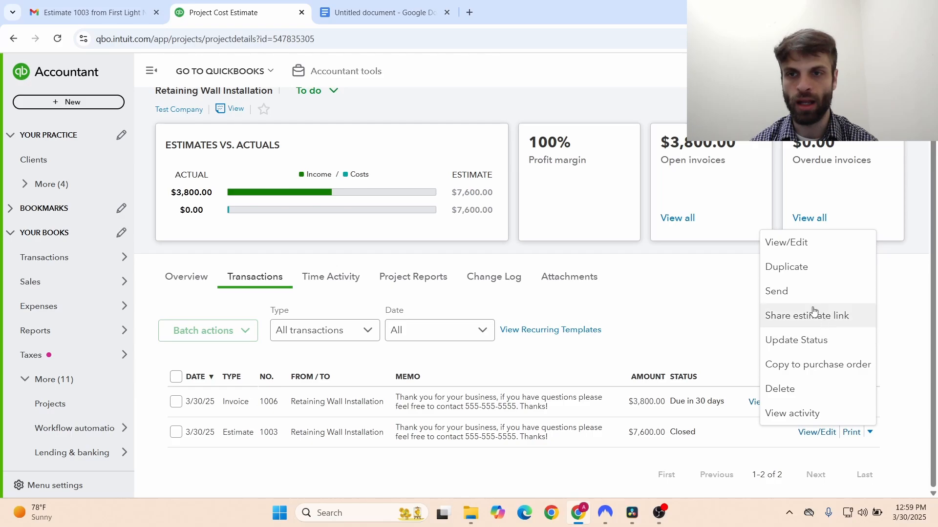
- Mark estimate 1003 Accepted by 'Client 1' on 03/30/2025
click(781, 341)
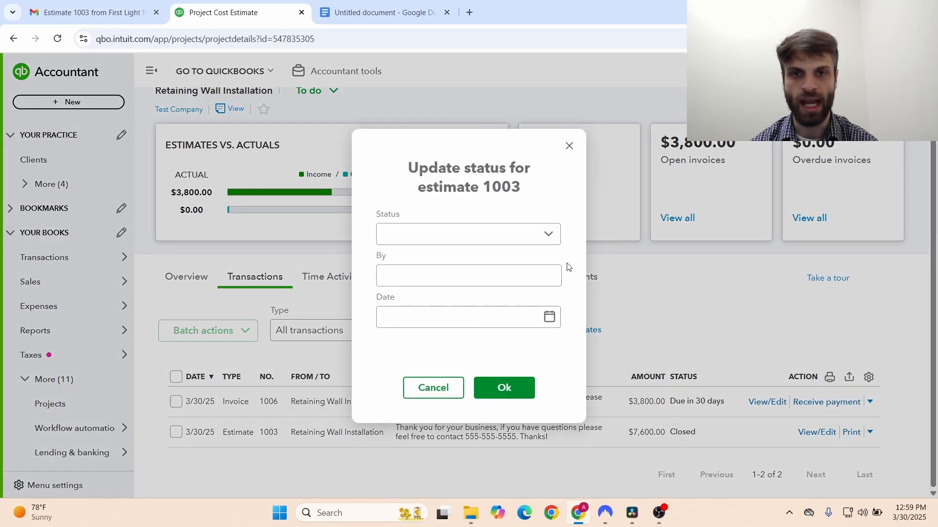
click(548, 247)
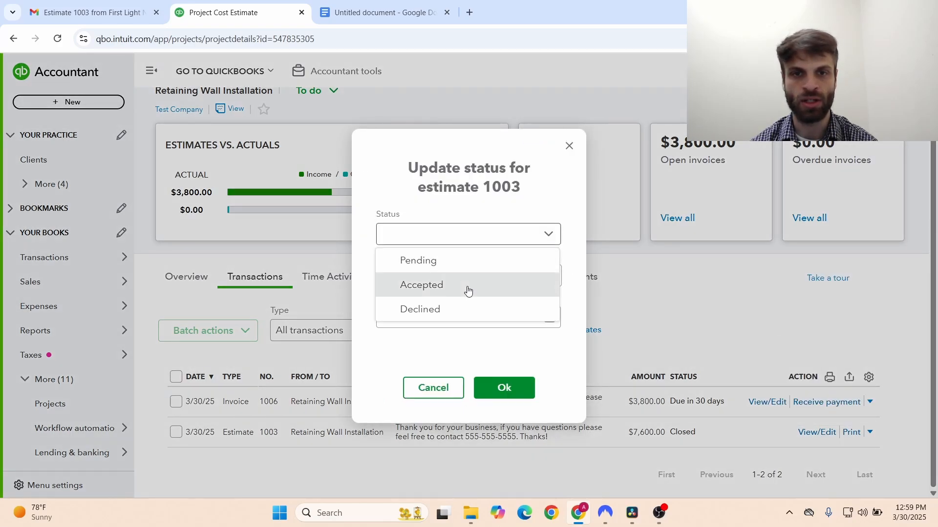
click(466, 285)
click(468, 286)
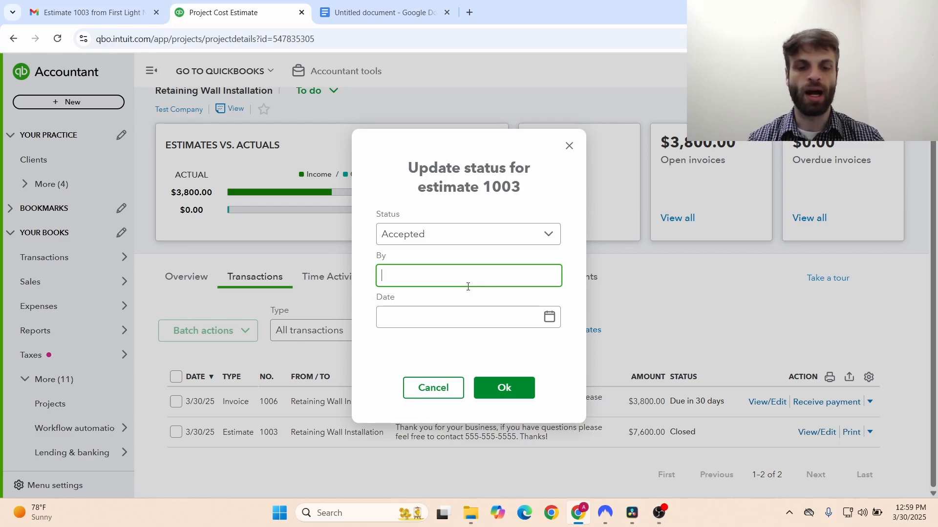
text(Client 1)
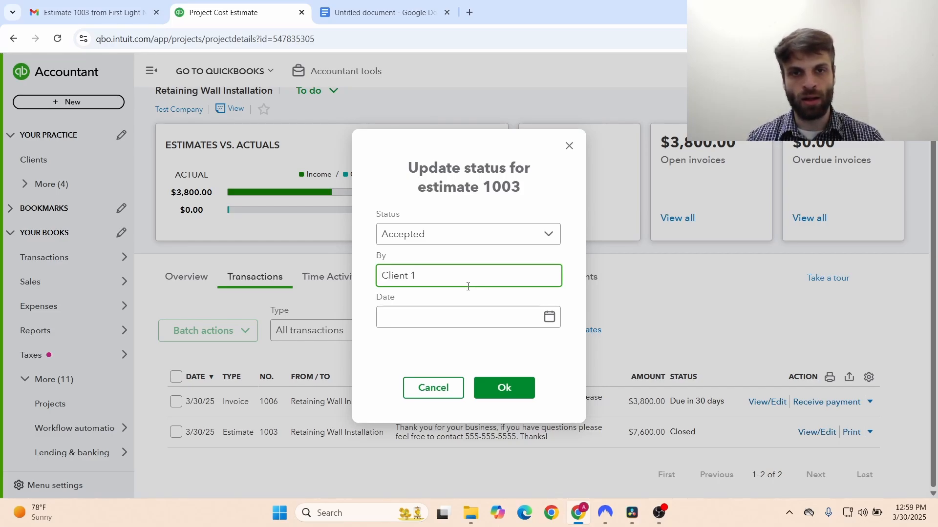
click(550, 323)
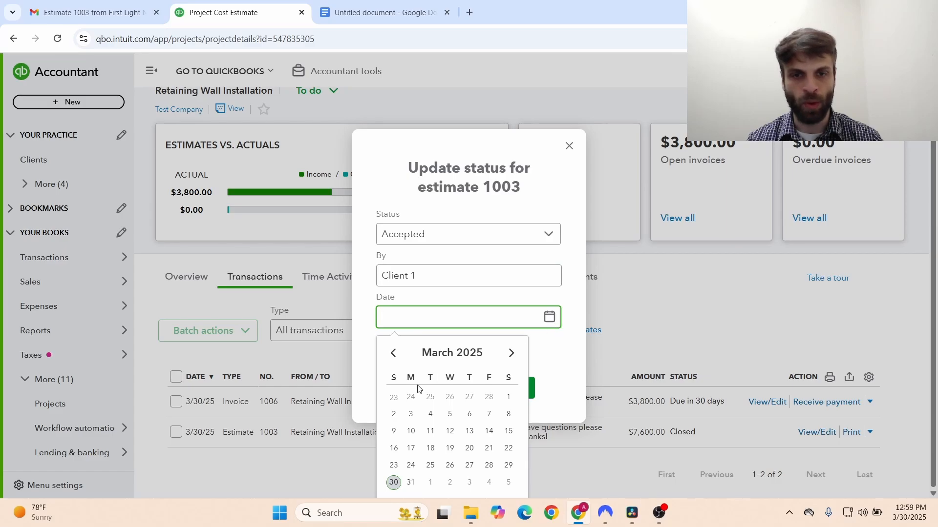
click(394, 483)
click(491, 389)
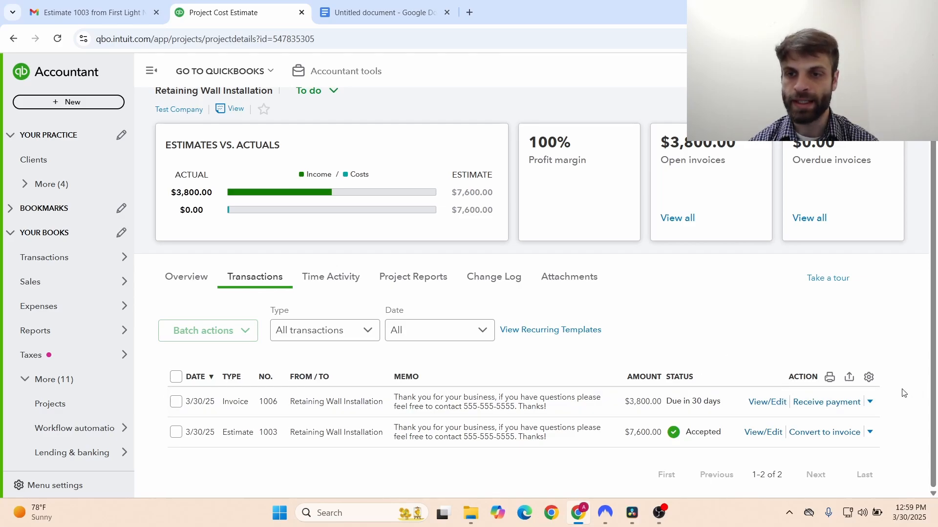
- Convert estimate 1003 into an invoice for the remaining total of all lines
click(825, 432)
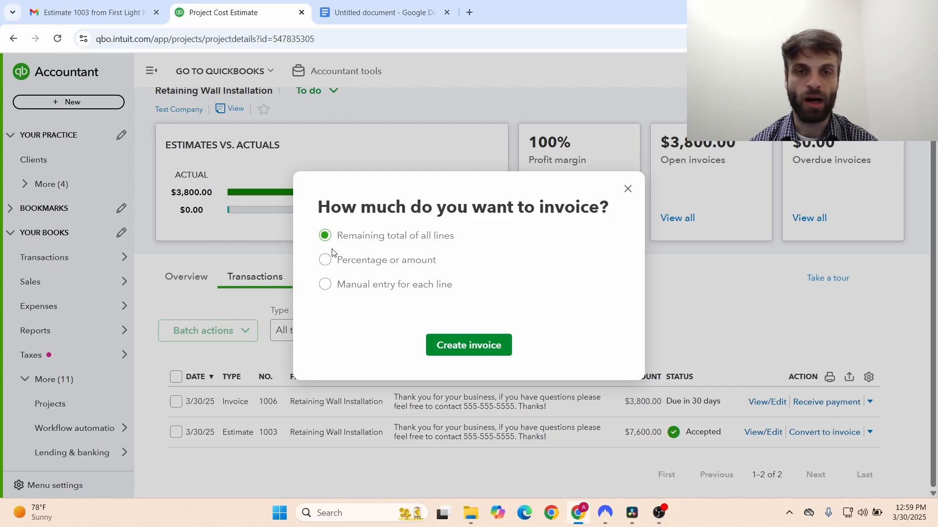
click(326, 265)
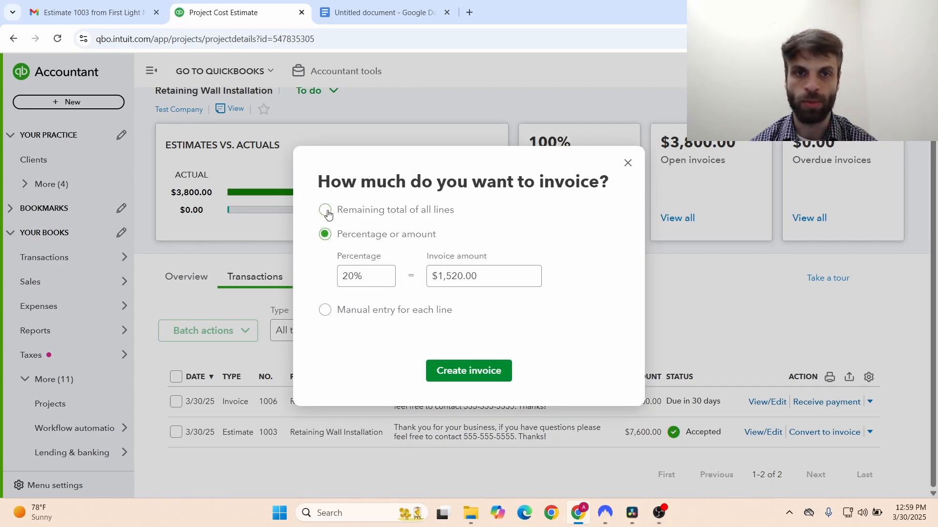
click(321, 310)
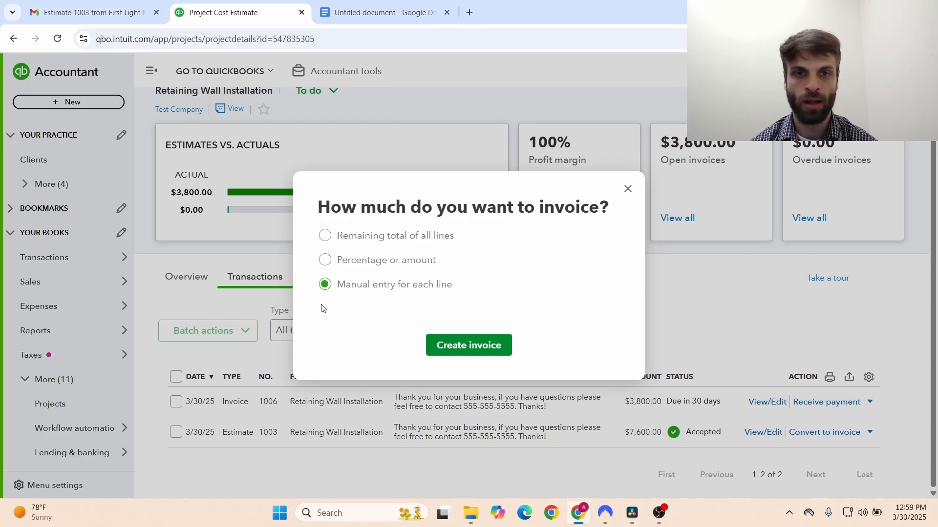
click(338, 242)
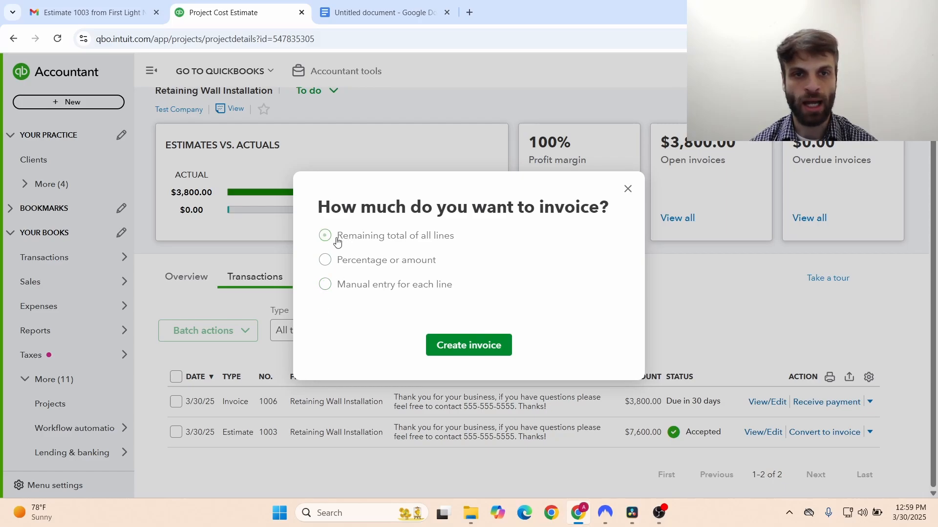
click(492, 345)
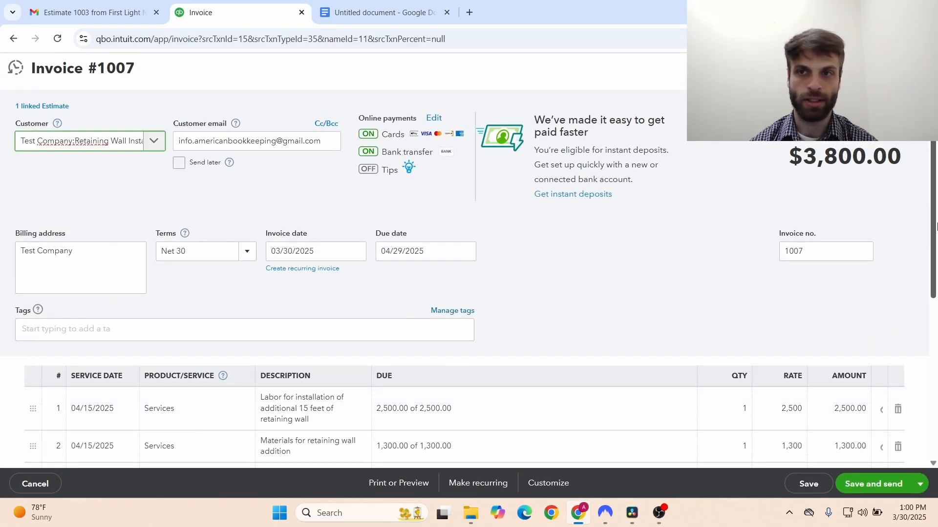
- Save invoice 1007 for $3,800 and email it to the customer
scroll(884, 446, down, 5)
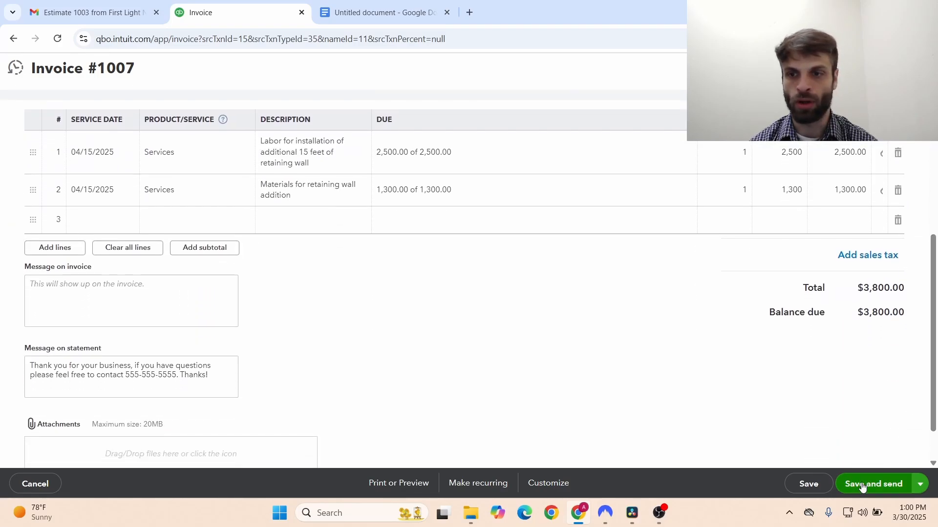
click(861, 485)
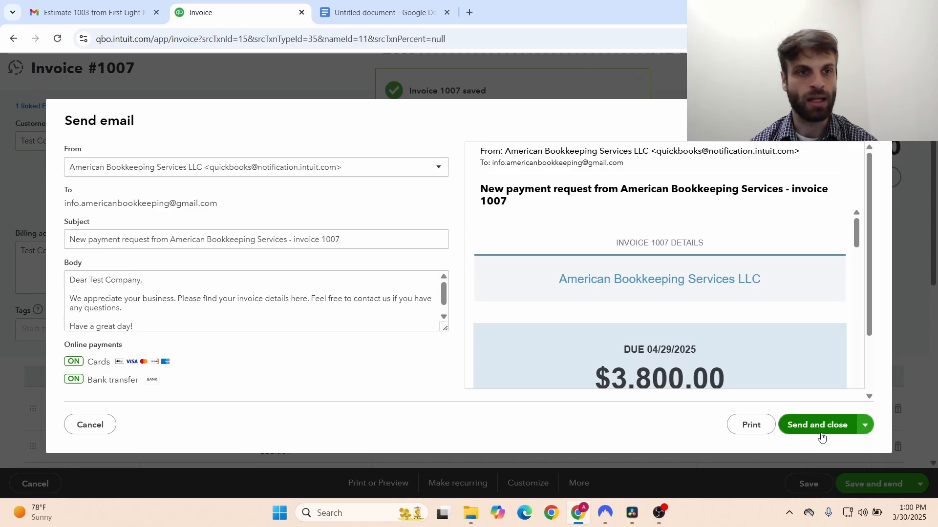
click(820, 433)
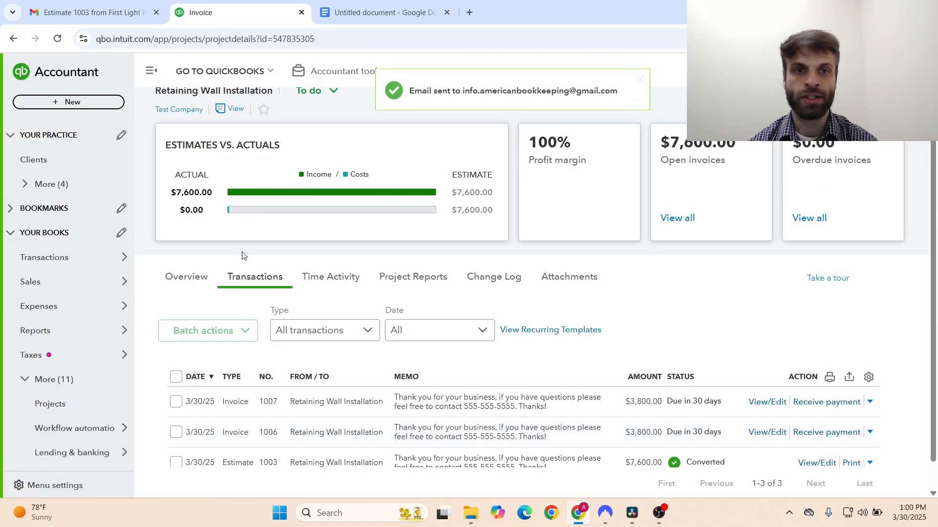
- Confirm project income matches the $7,600 estimate, then list all open invoices
mouse_move(296, 196)
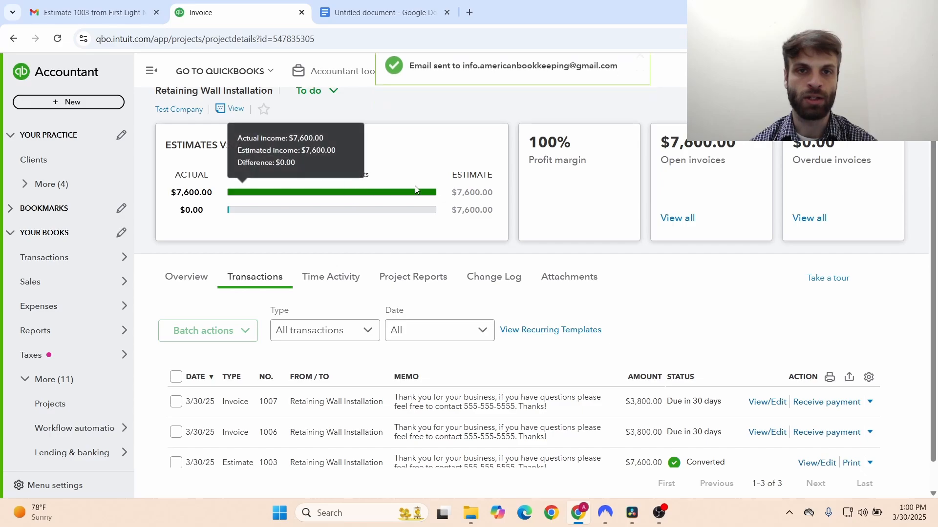
mouse_move(436, 197)
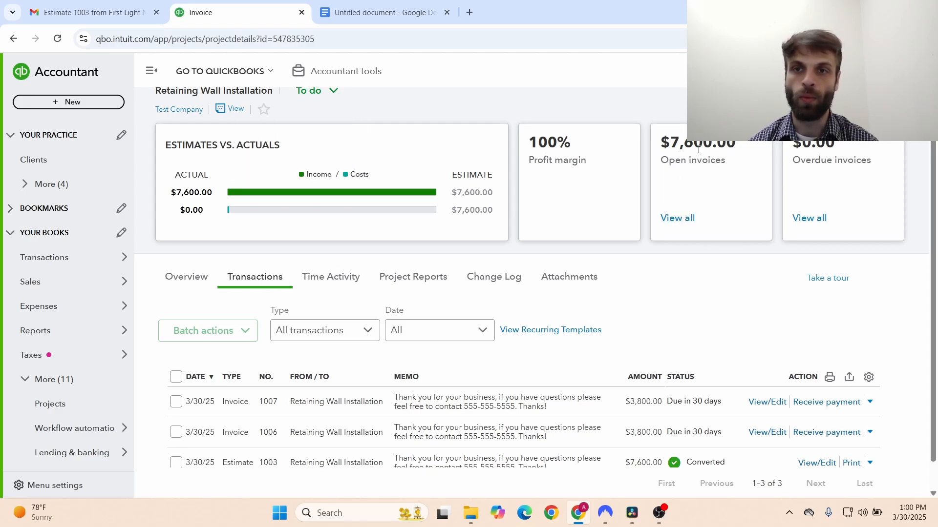
click(669, 218)
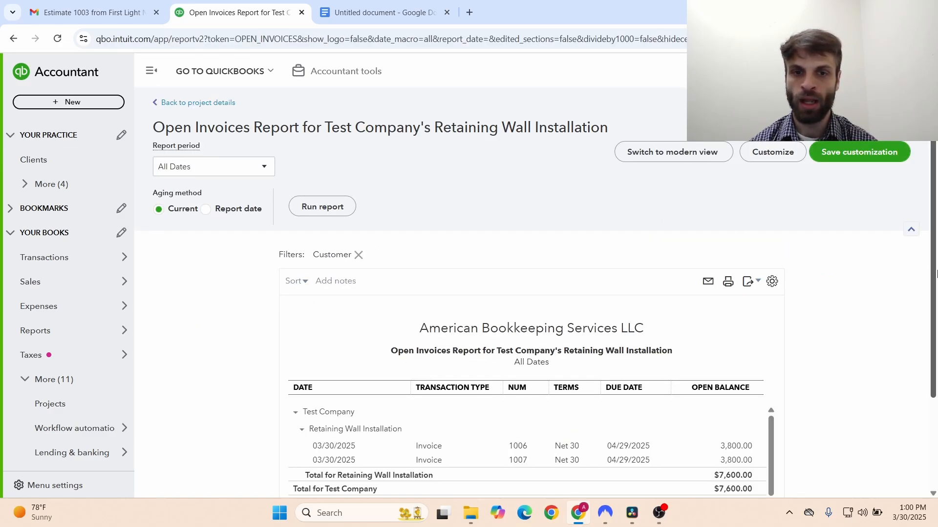
- Review invoices 1006 and 1007 totalling $7,600, then return to the project details
scroll(936, 395, down, 3)
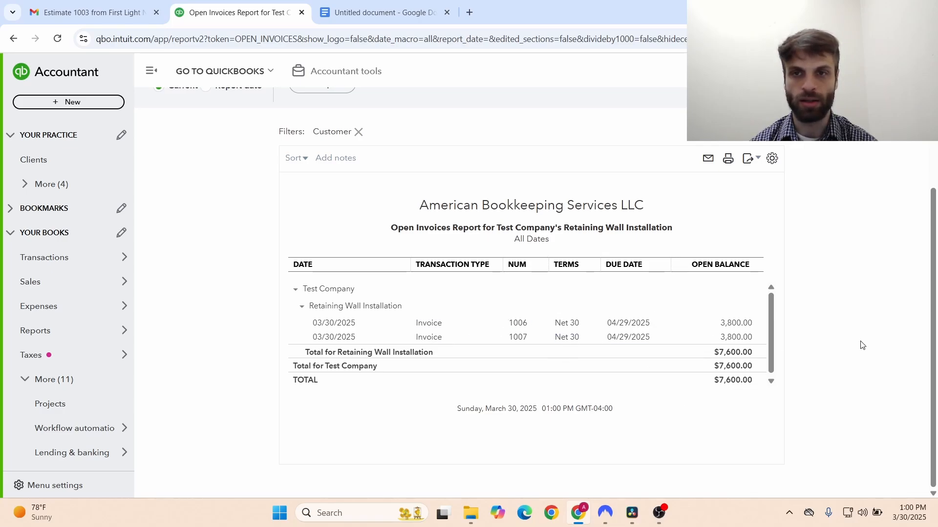
scroll(926, 277, up, 3)
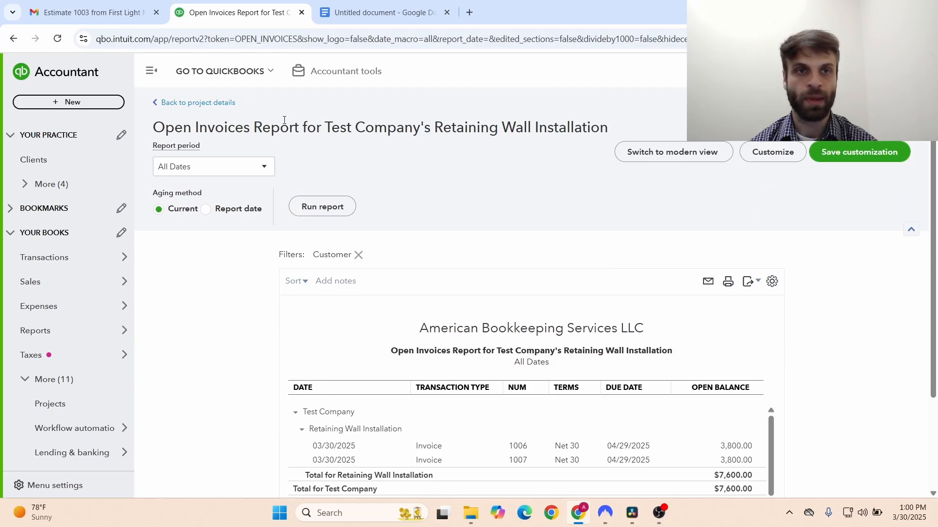
click(172, 103)
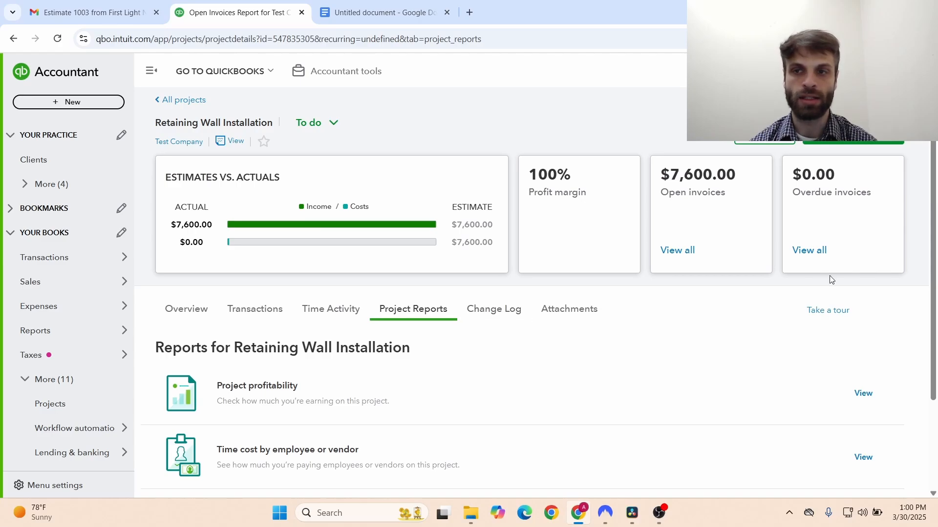
- From the project's Change Log, view estimate 1003's audit history showing Accepted changed to Closed
scroll(935, 371, down, 2)
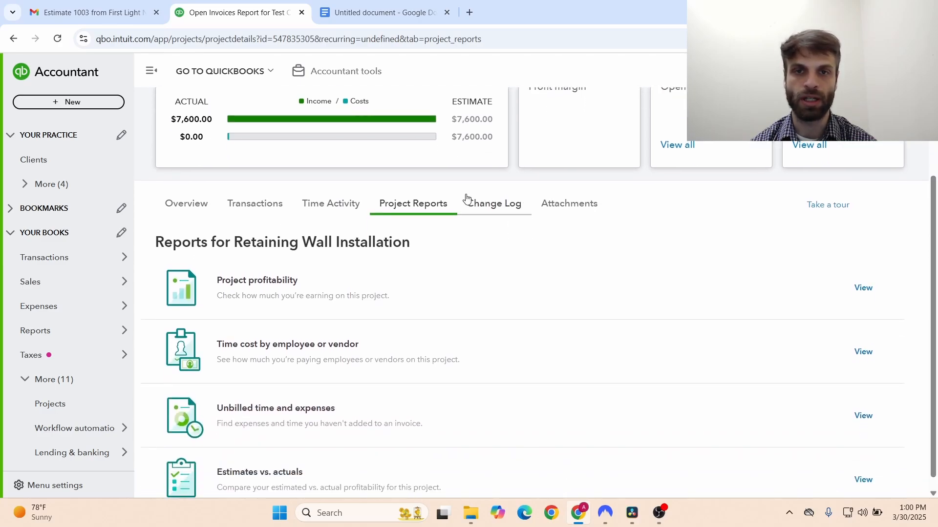
click(494, 204)
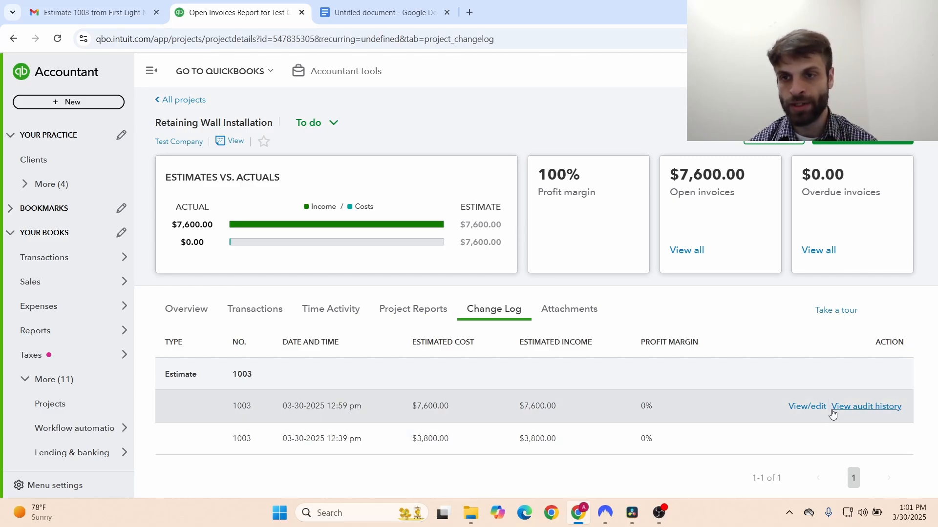
click(836, 407)
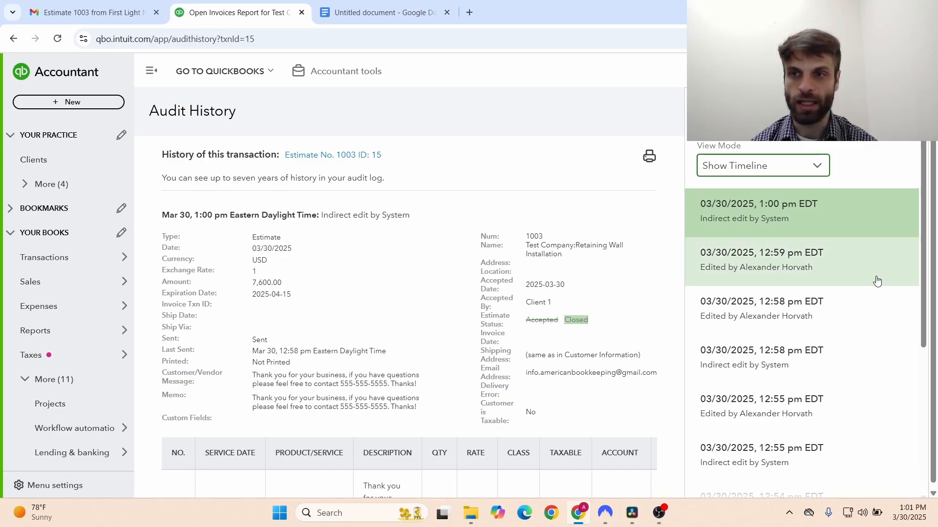
drag(927, 287, 932, 372)
scroll(925, 376, down, 4)
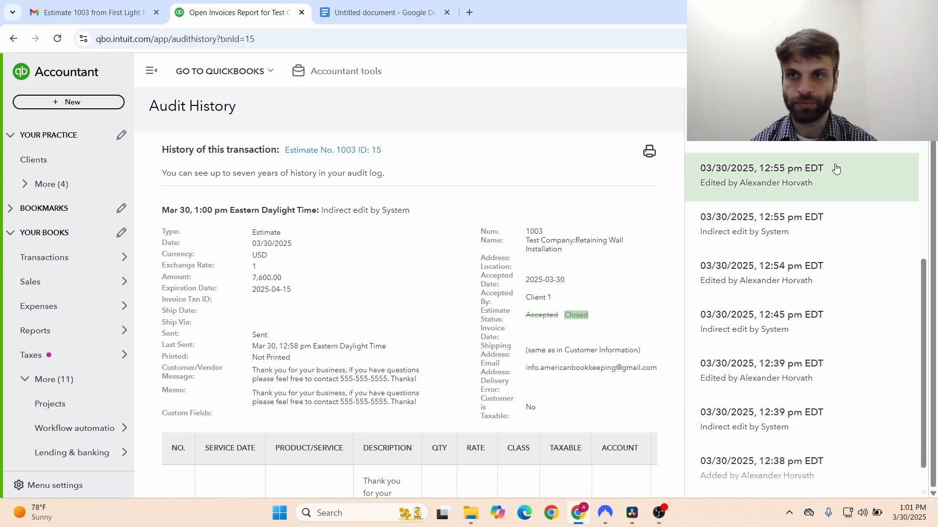
click(921, 149)
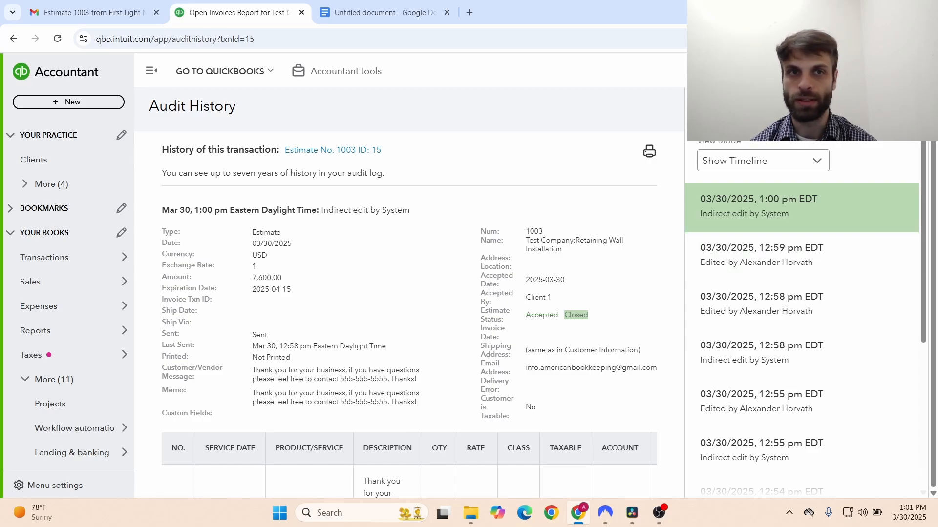
click(908, 106)
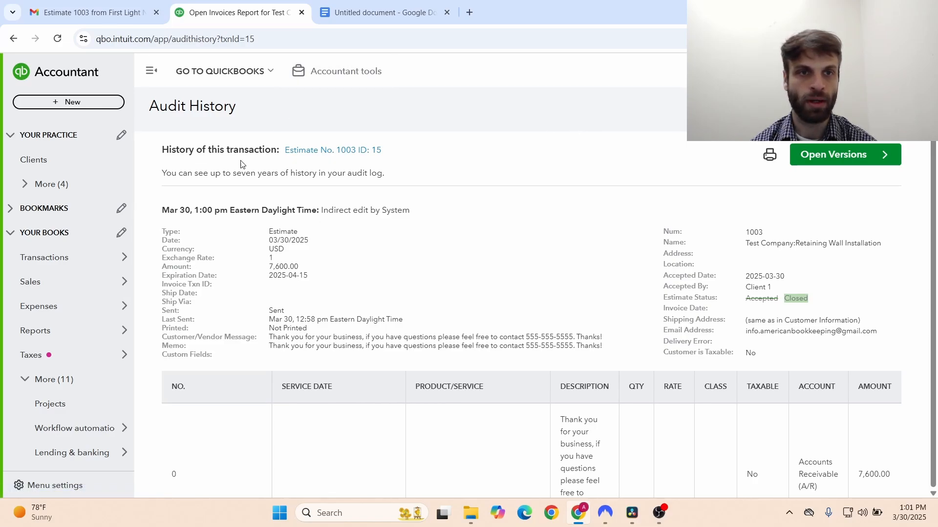
- Open the Retaining Wall Installation project from the Projects list and show its Project Reports
mouse_move(94, 360)
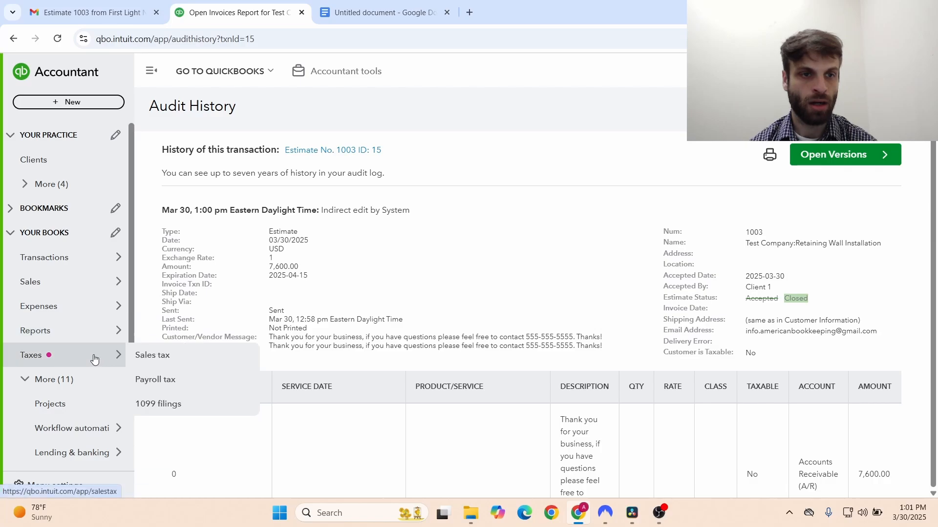
click(75, 409)
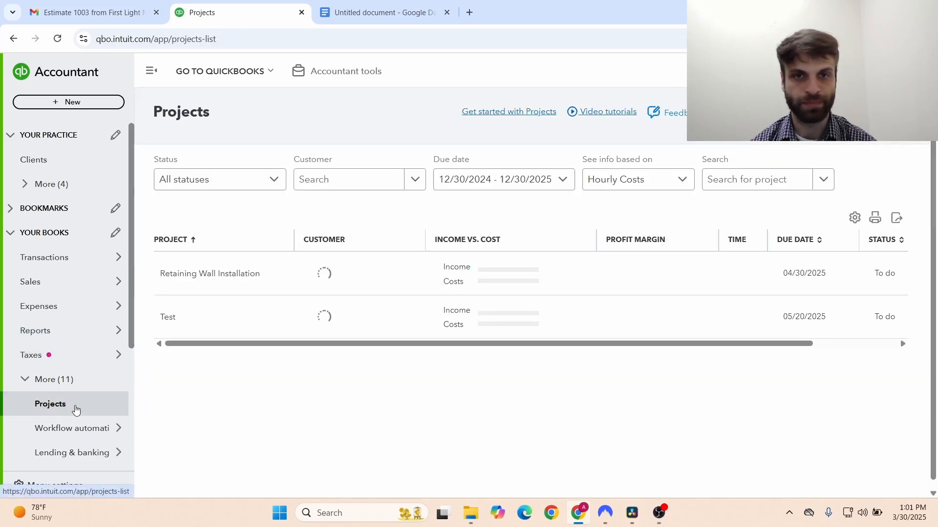
click(202, 275)
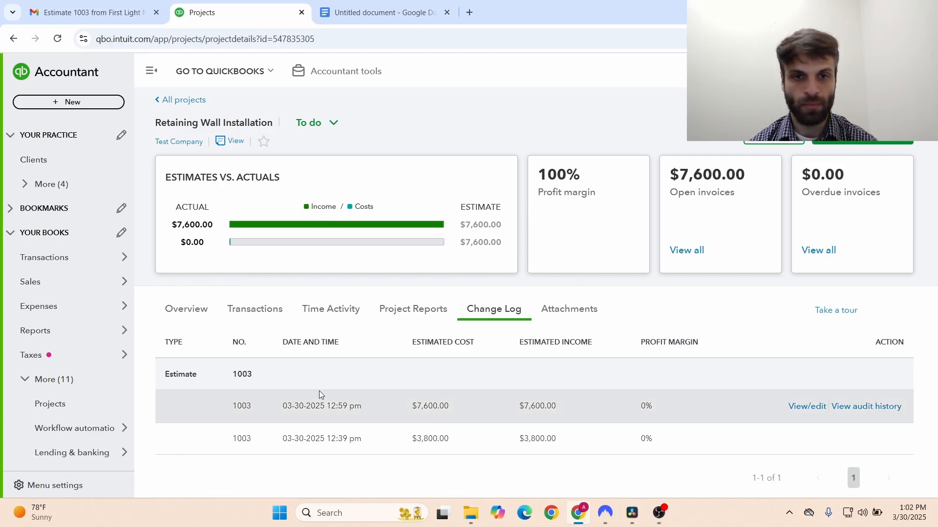
click(410, 307)
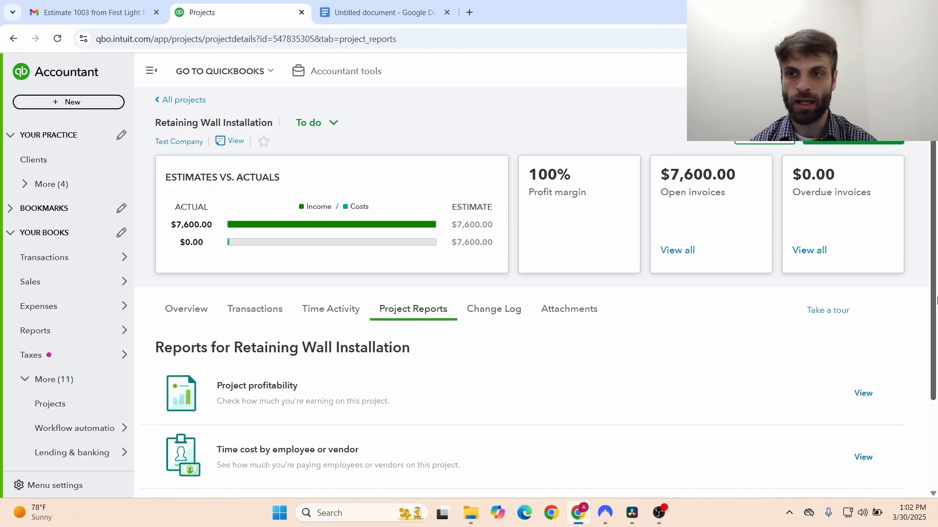
- Scroll down the project reports and open the Estimates vs. actuals report
scroll(936, 403, down, 2)
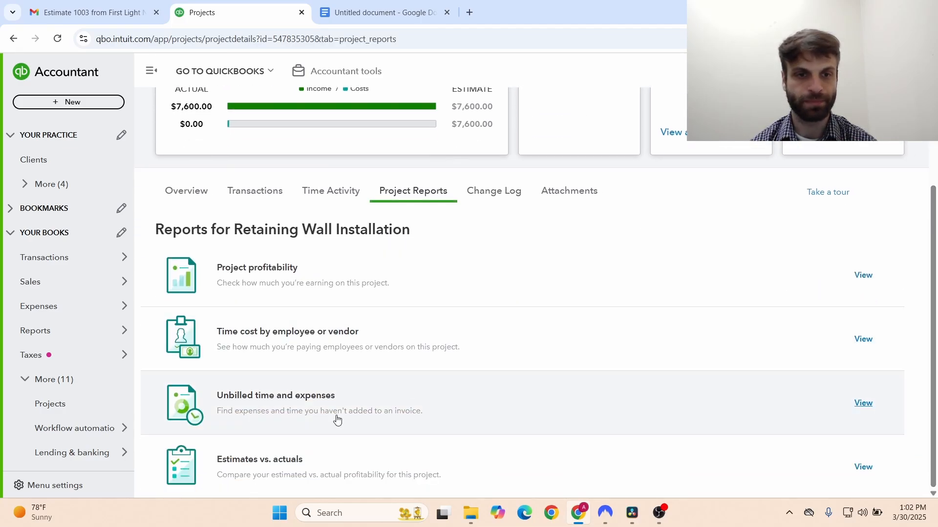
click(662, 465)
drag(936, 377, 935, 340)
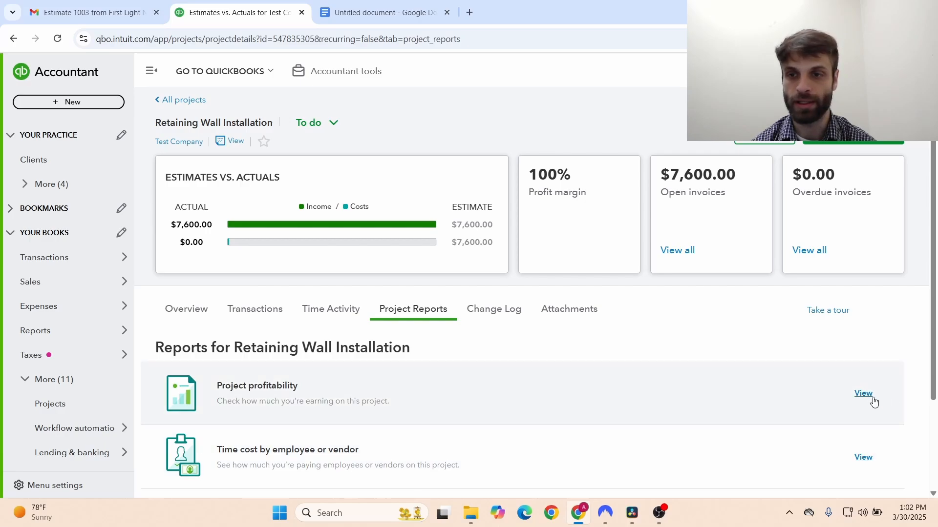
click(868, 395)
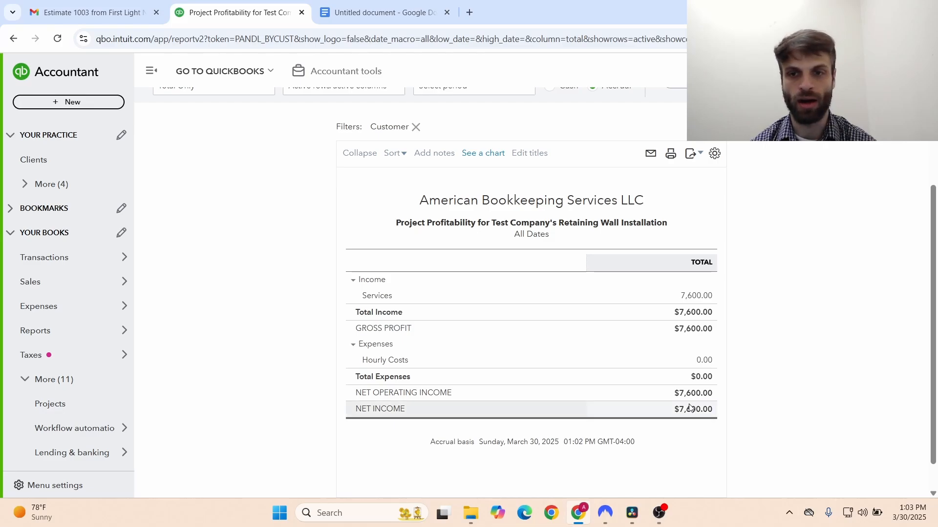
scroll(635, 371, up, 1)
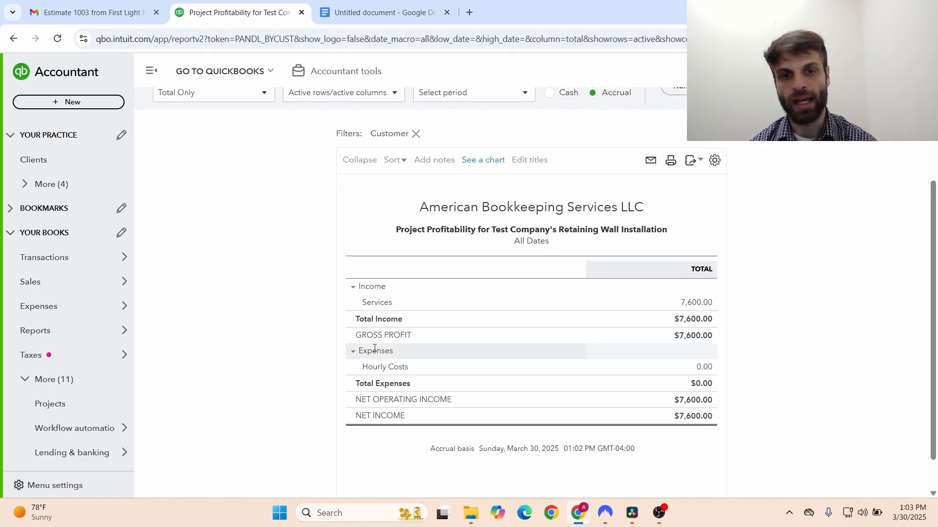
scroll(899, 346, up, 3)
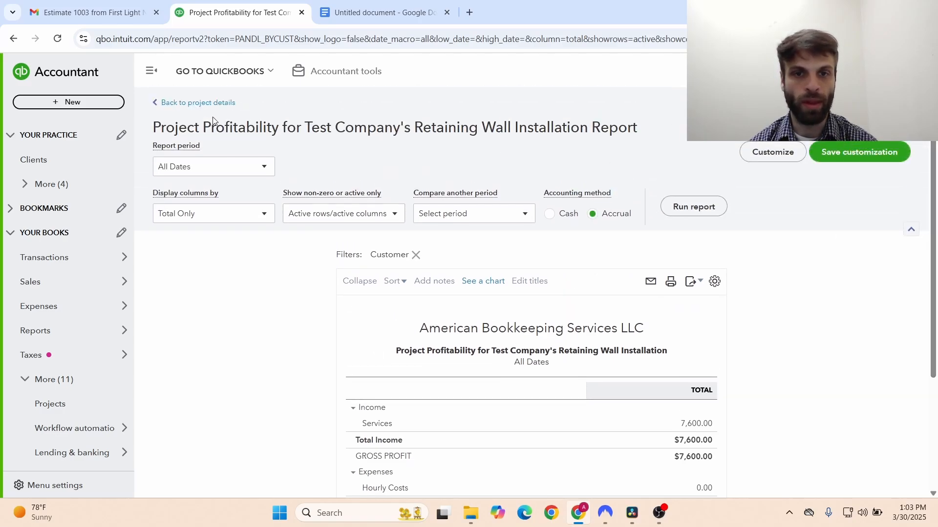
scroll(659, 332, down, 2)
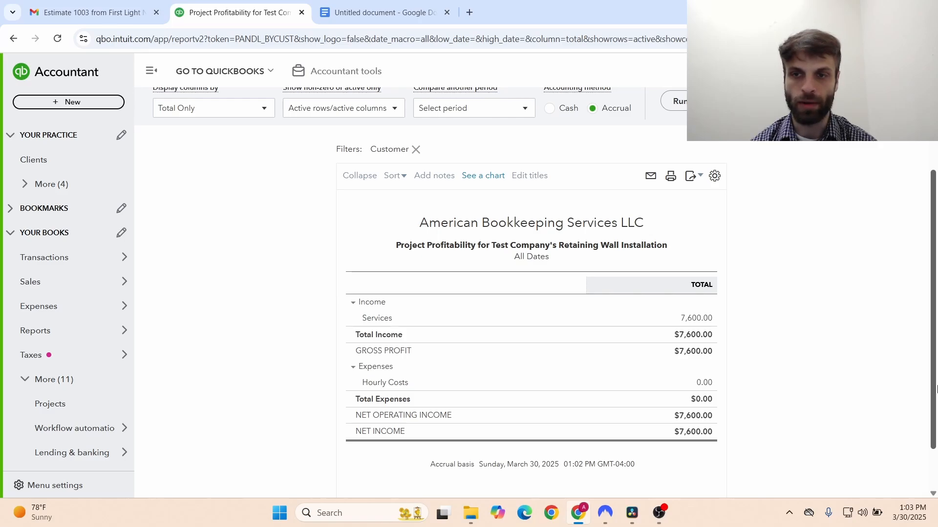
scroll(918, 292, up, 2)
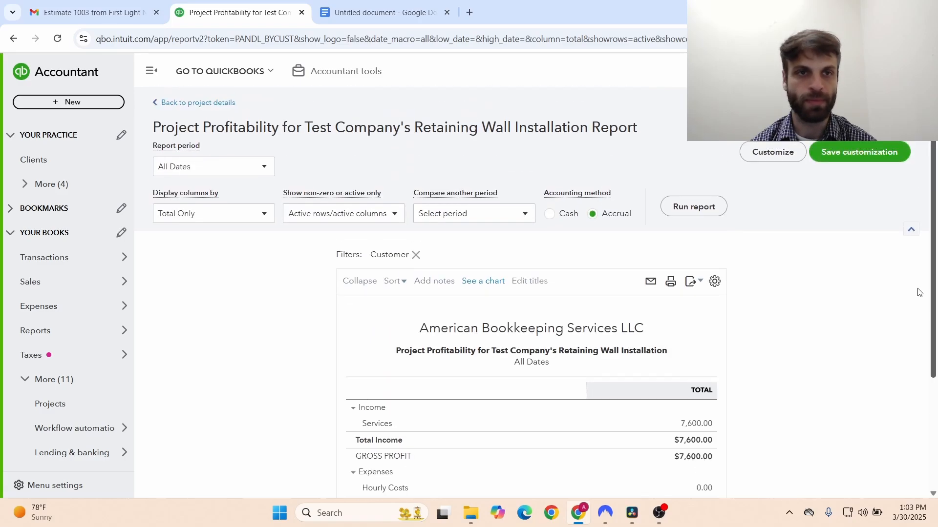
click(169, 104)
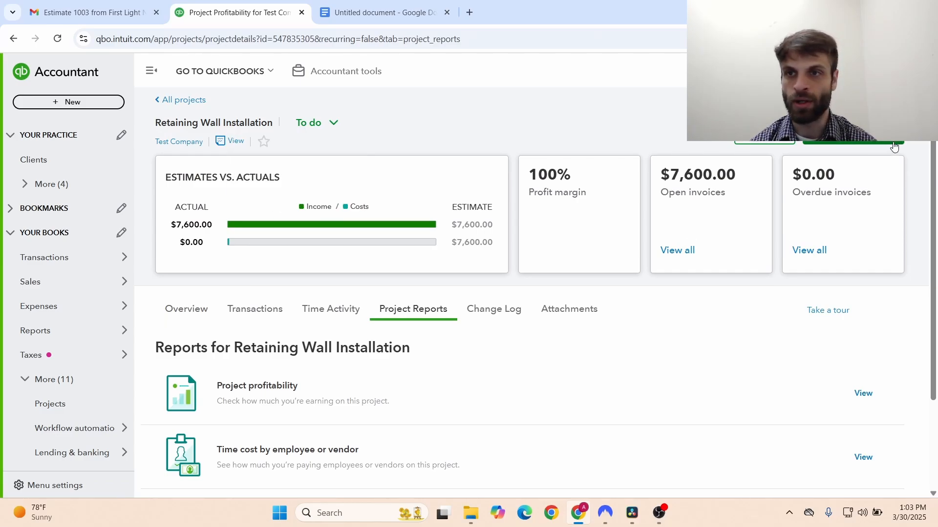
- Add a new expense to the Retaining Wall Installation project with new payee 'Test Vendor'
click(852, 136)
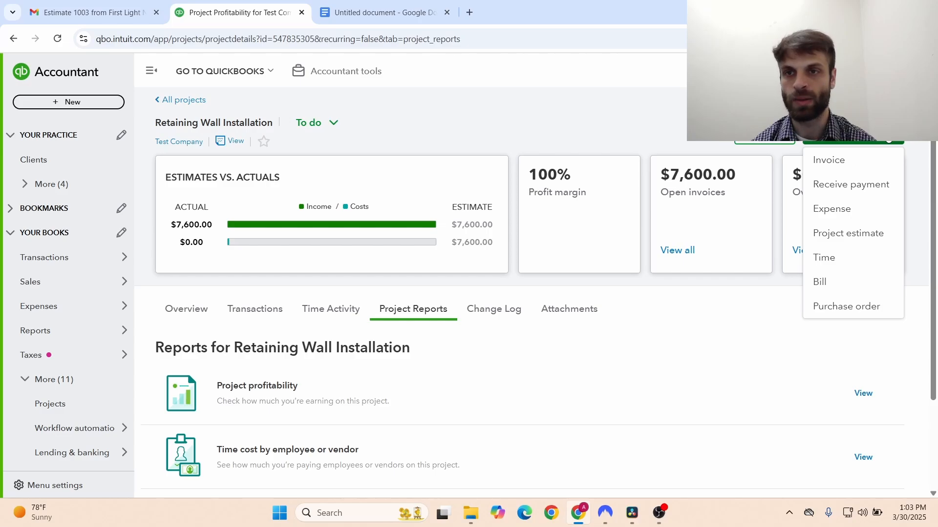
click(831, 209)
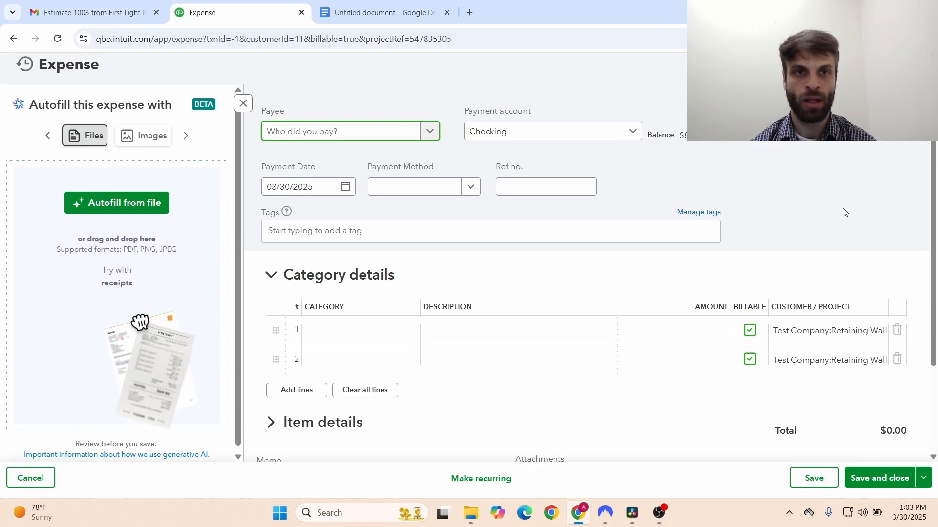
click(431, 131)
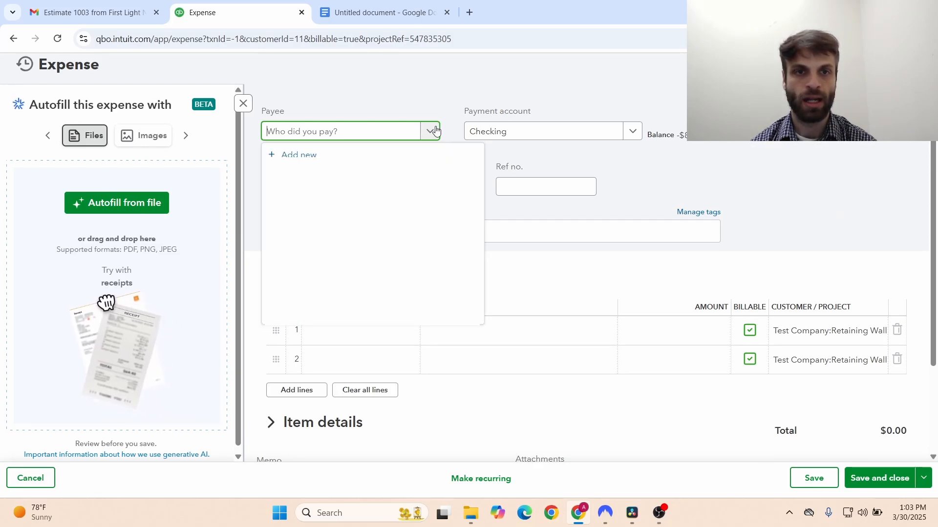
click(436, 131)
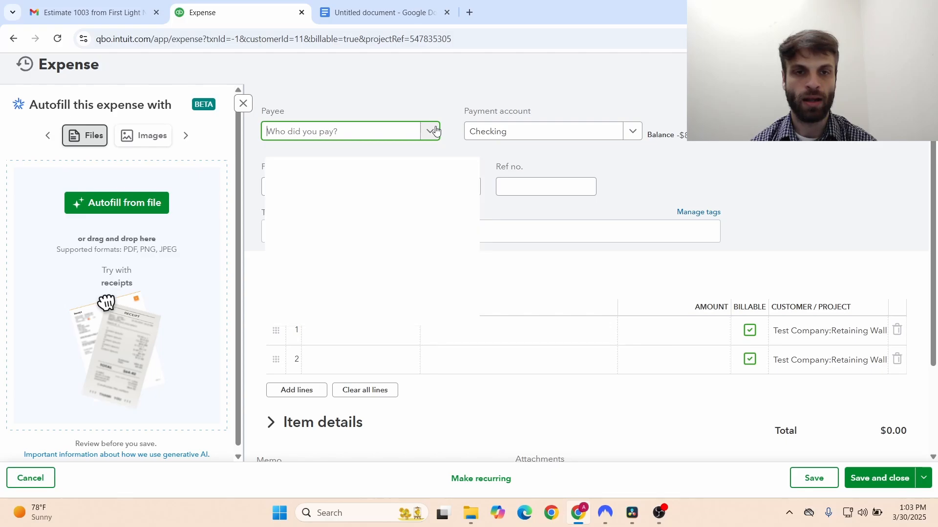
text(Test)
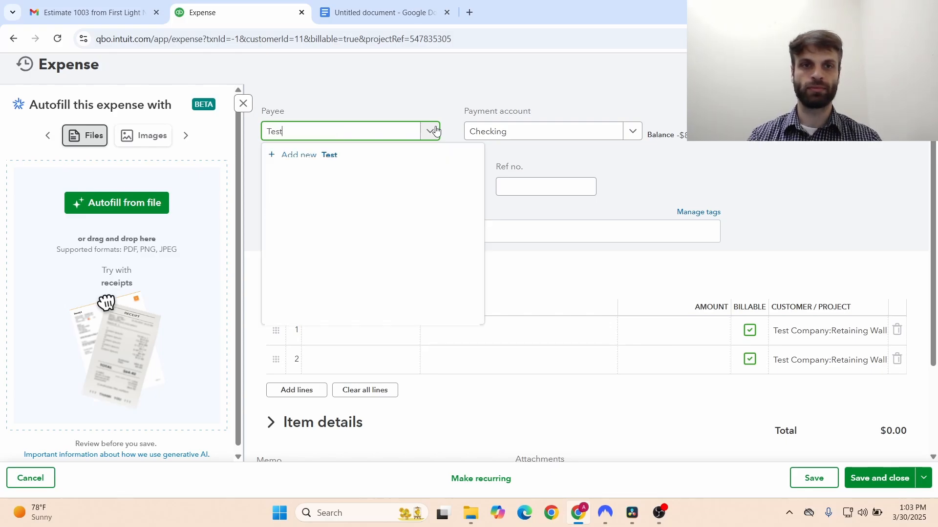
text( Vendor)
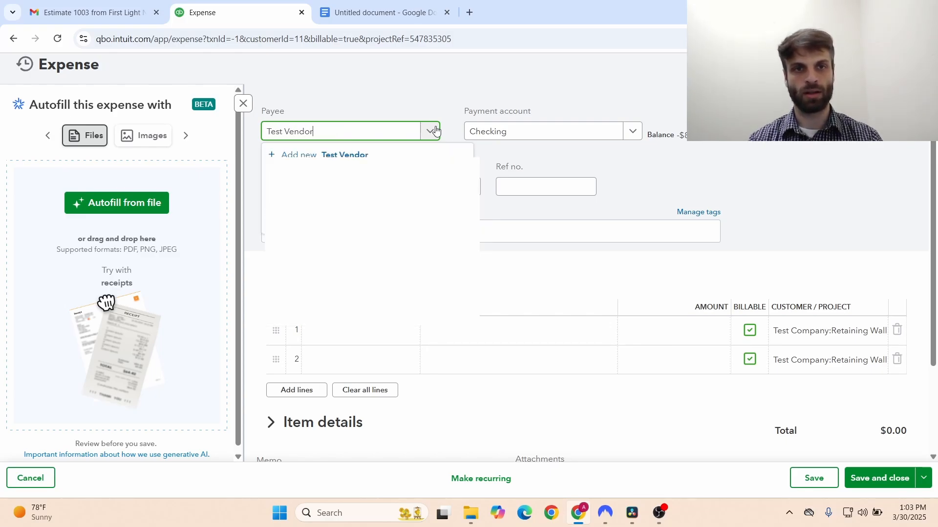
key(Return)
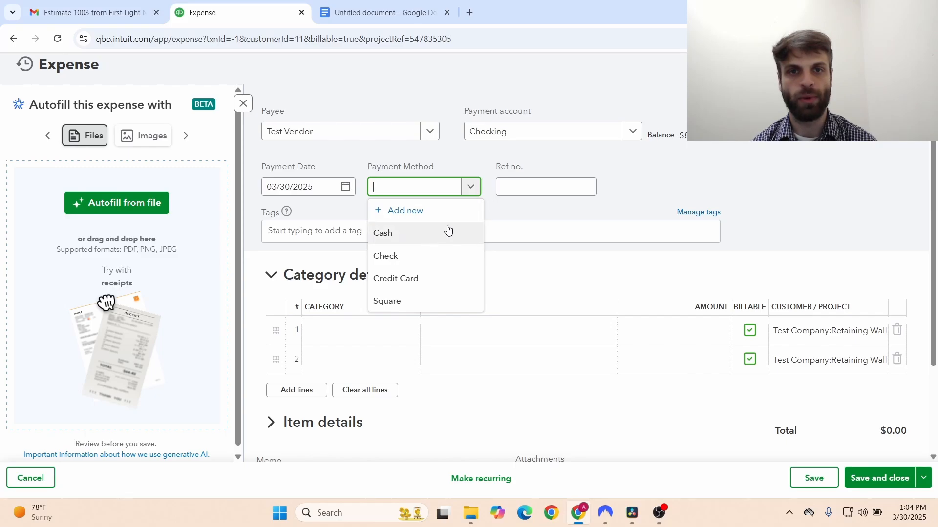
- Change the expense payment method from Credit Card to Check
click(425, 279)
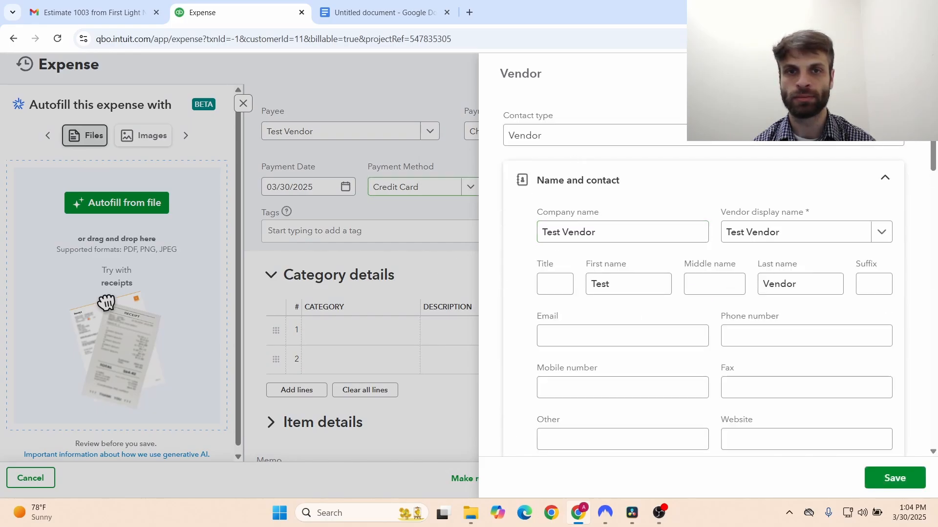
click(916, 73)
click(473, 191)
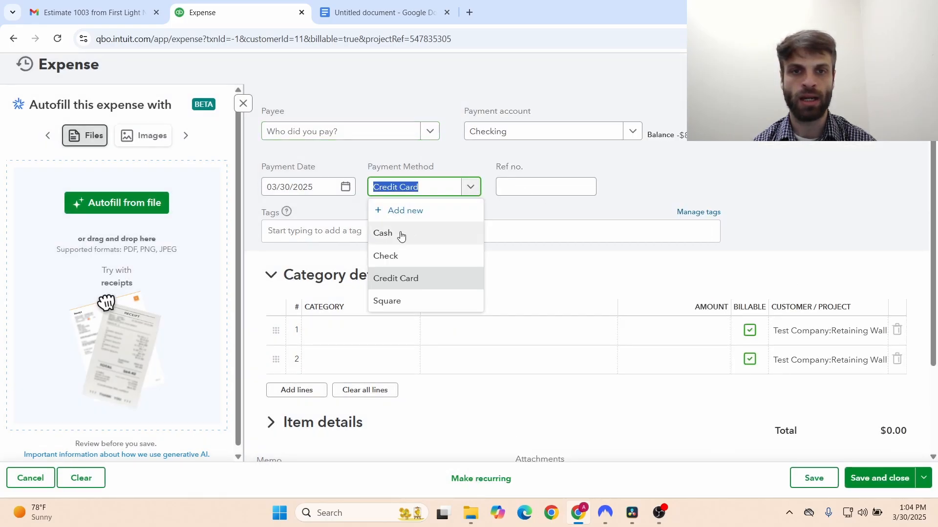
click(383, 257)
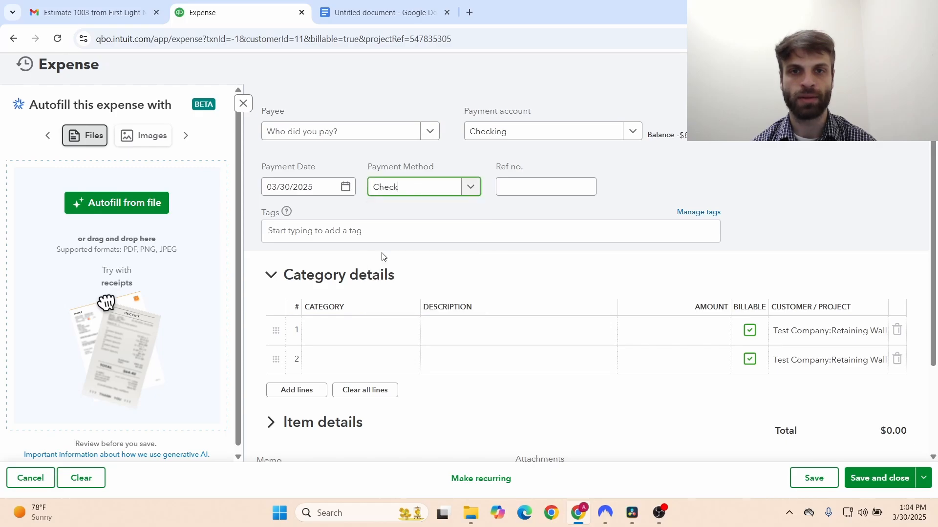
- Look over the Ref no. field and first category line, leaving both empty
click(531, 189)
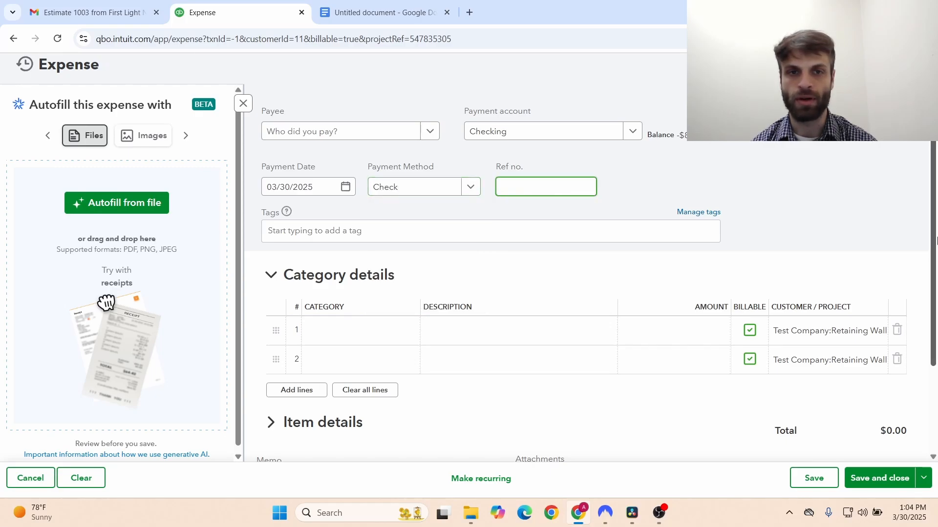
drag(936, 242, 936, 290)
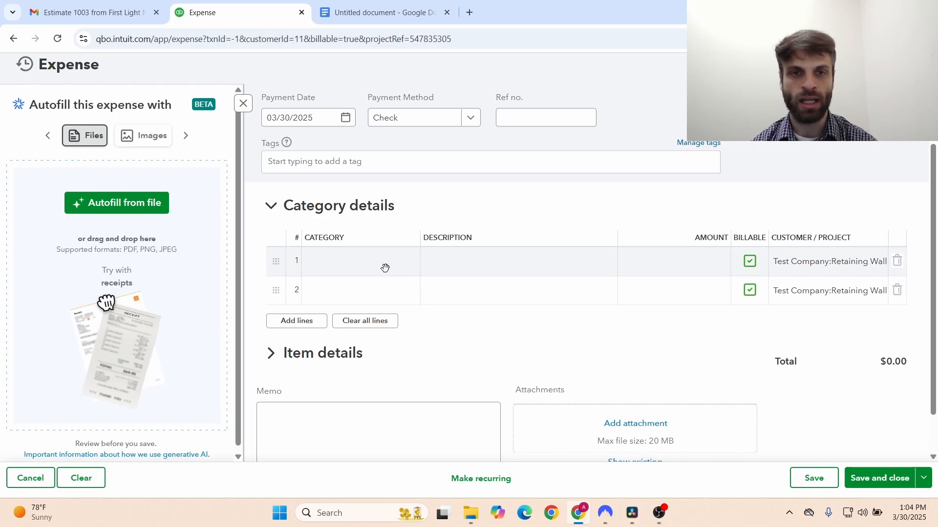
click(370, 265)
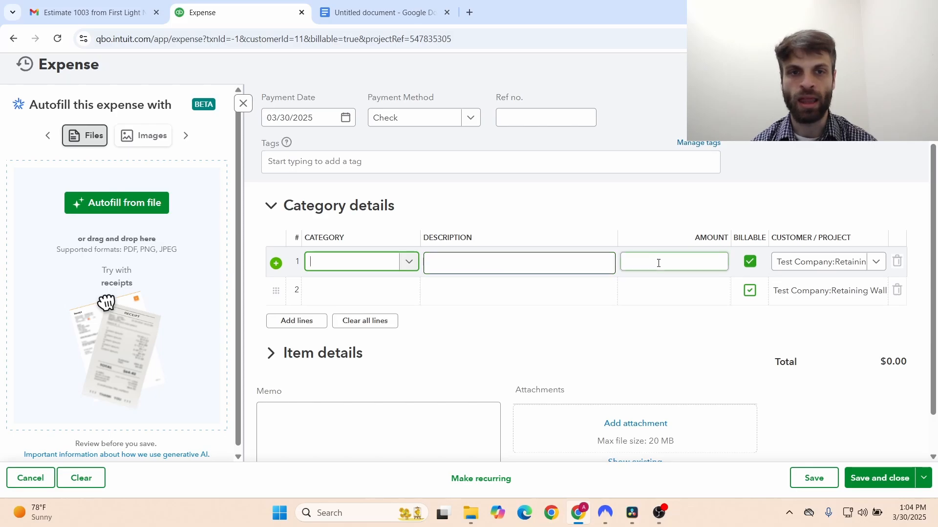
click(936, 310)
drag(936, 310, 936, 348)
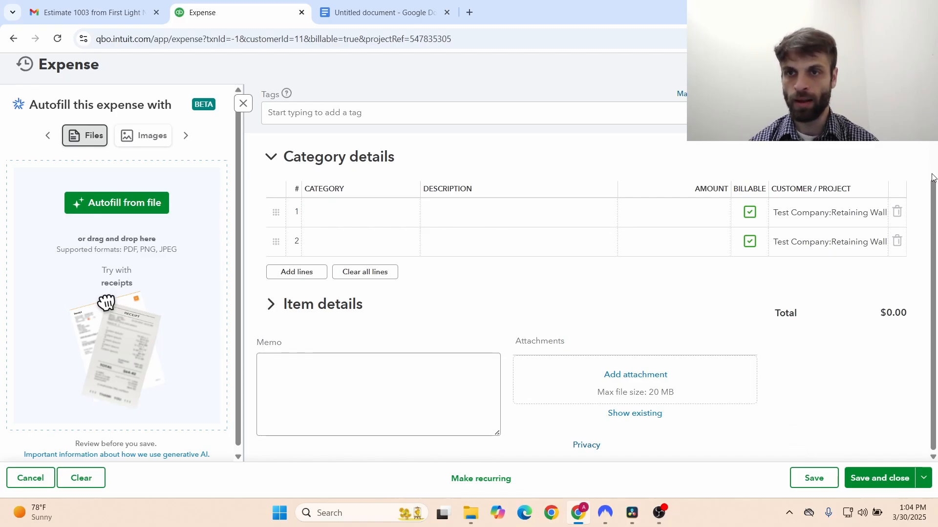
scroll(933, 178, up, 3)
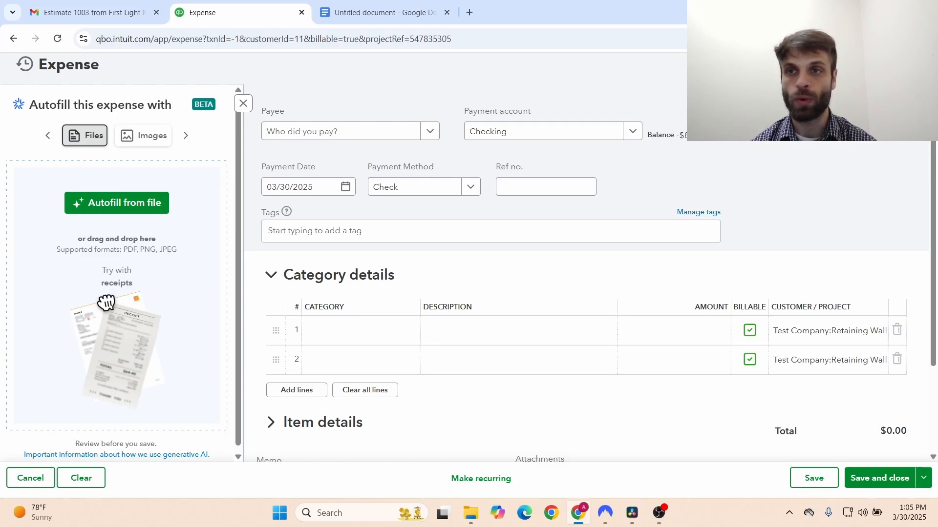
- Discard the unsaved expense and view the project overview showing $7,600.00 profit
click(919, 64)
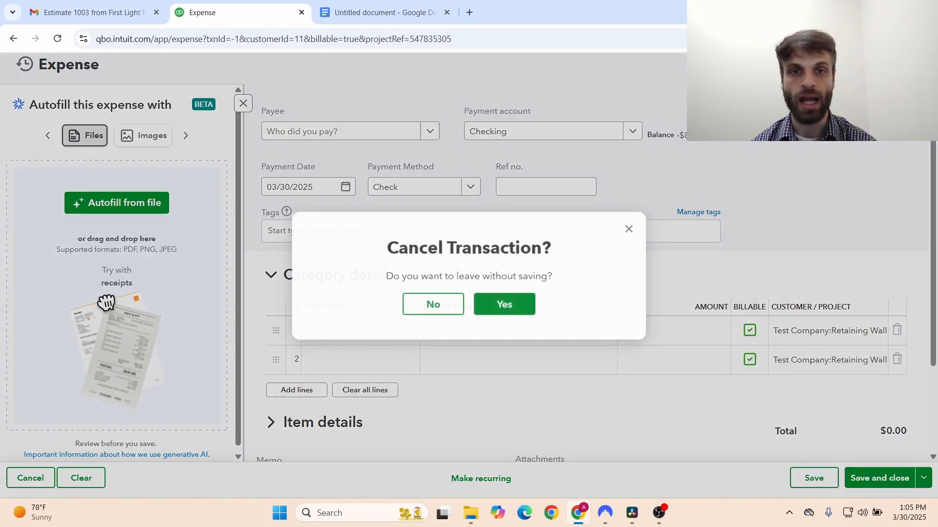
click(485, 305)
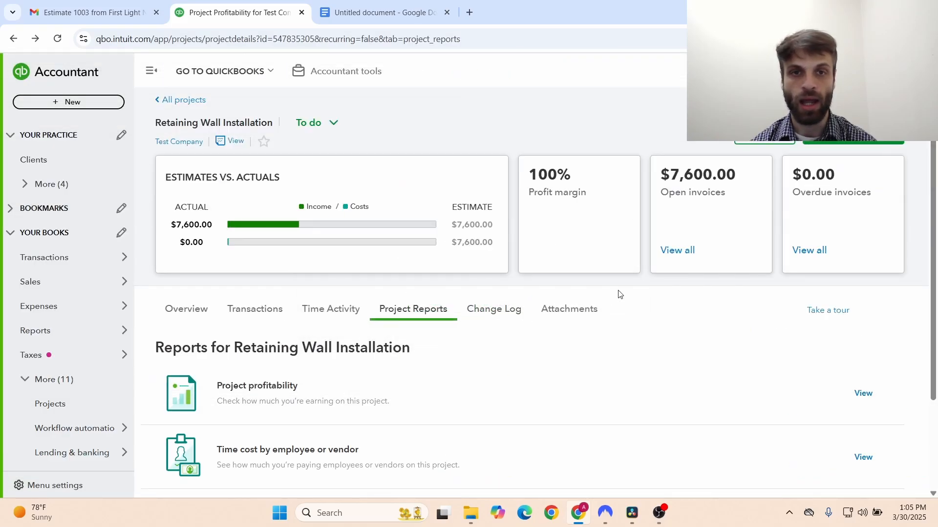
click(196, 311)
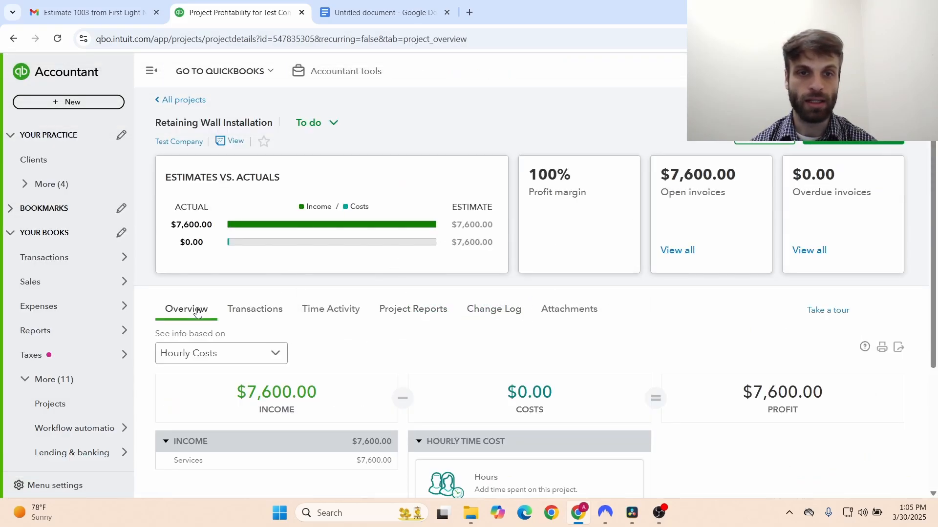